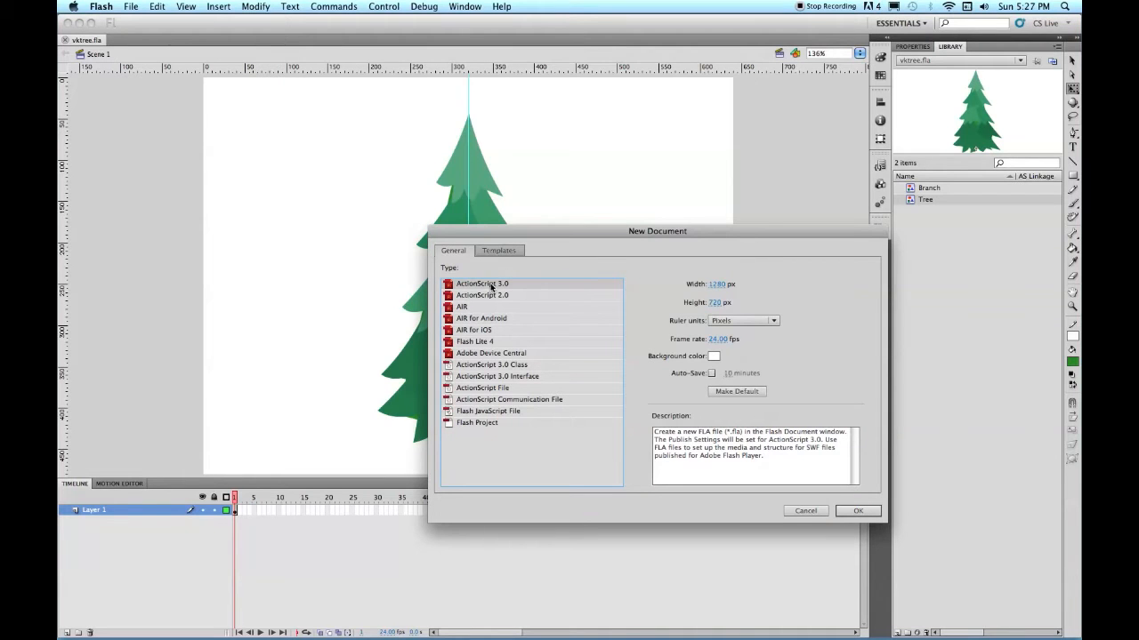
# Step: Create a new ActionScript 3.0 document and show the vktree.fla library in a second library panel
pyautogui.click(858, 511)
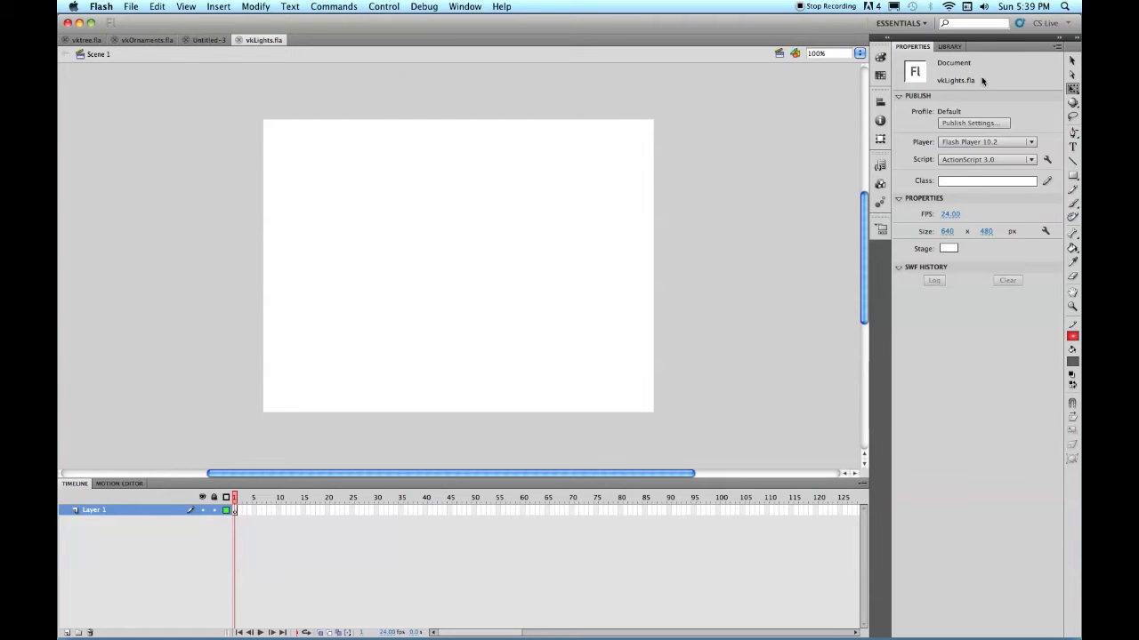
pyautogui.click(956, 47)
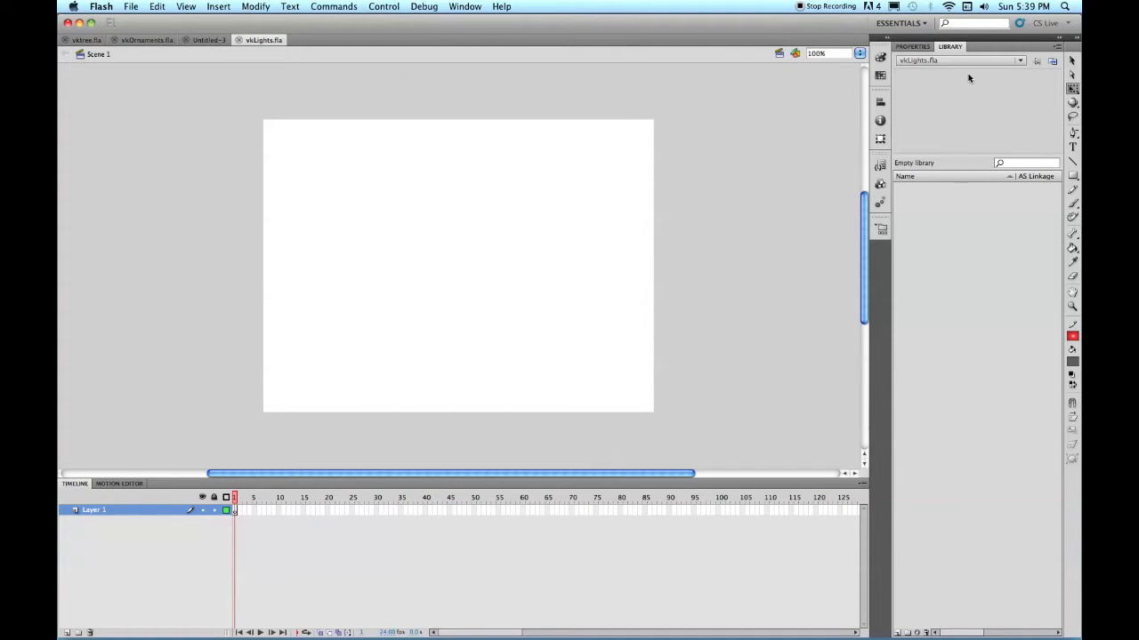
pyautogui.click(1053, 61)
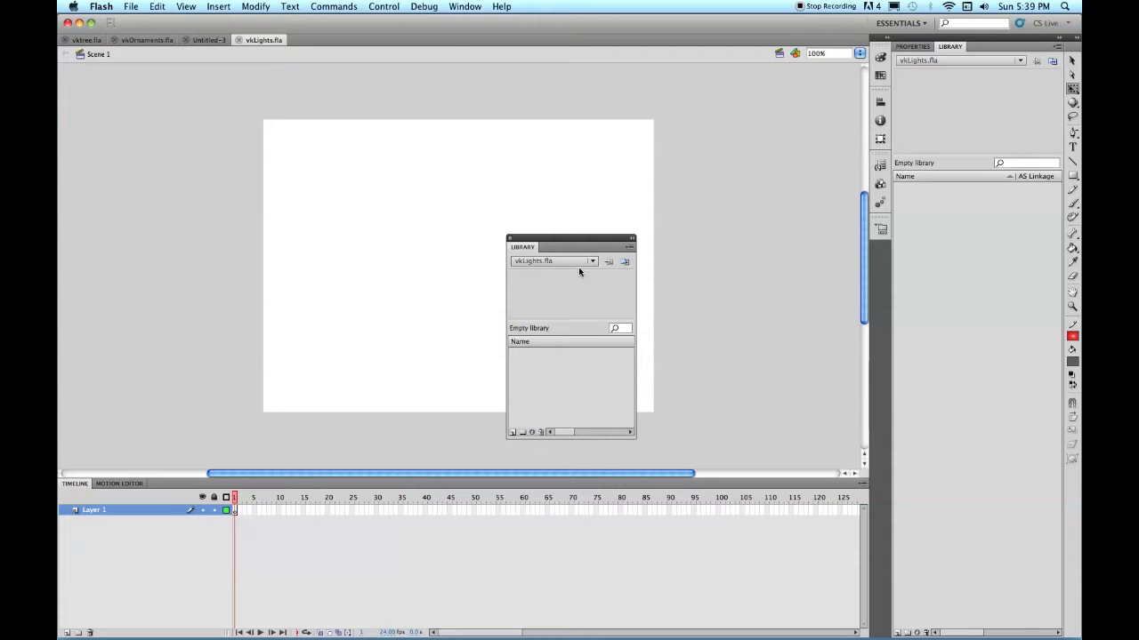
pyautogui.click(580, 266)
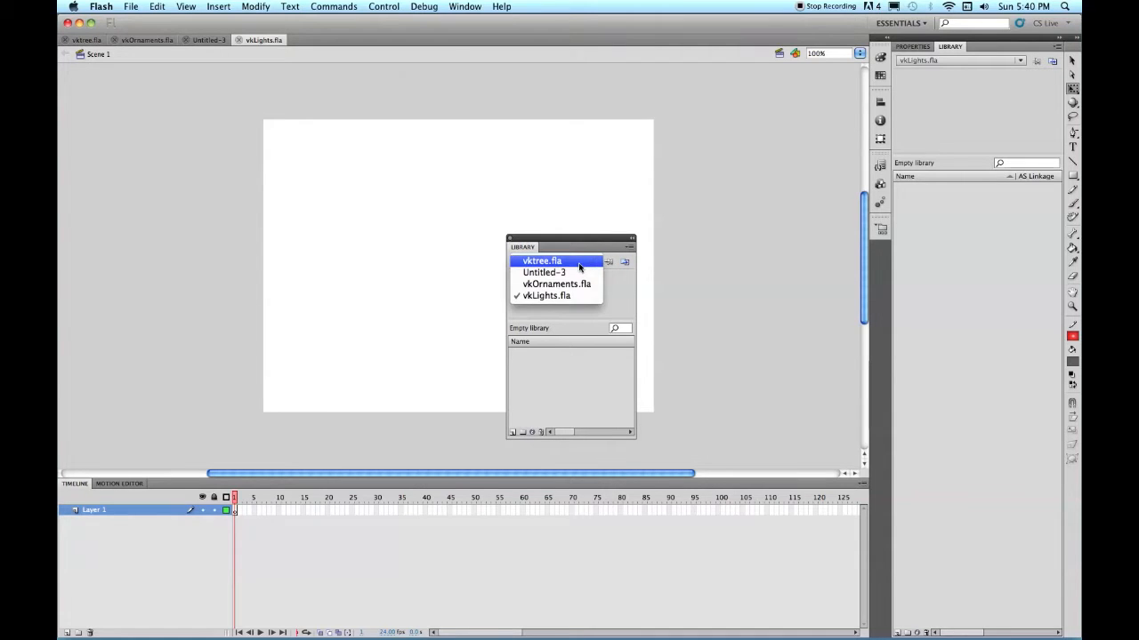
pyautogui.click(542, 262)
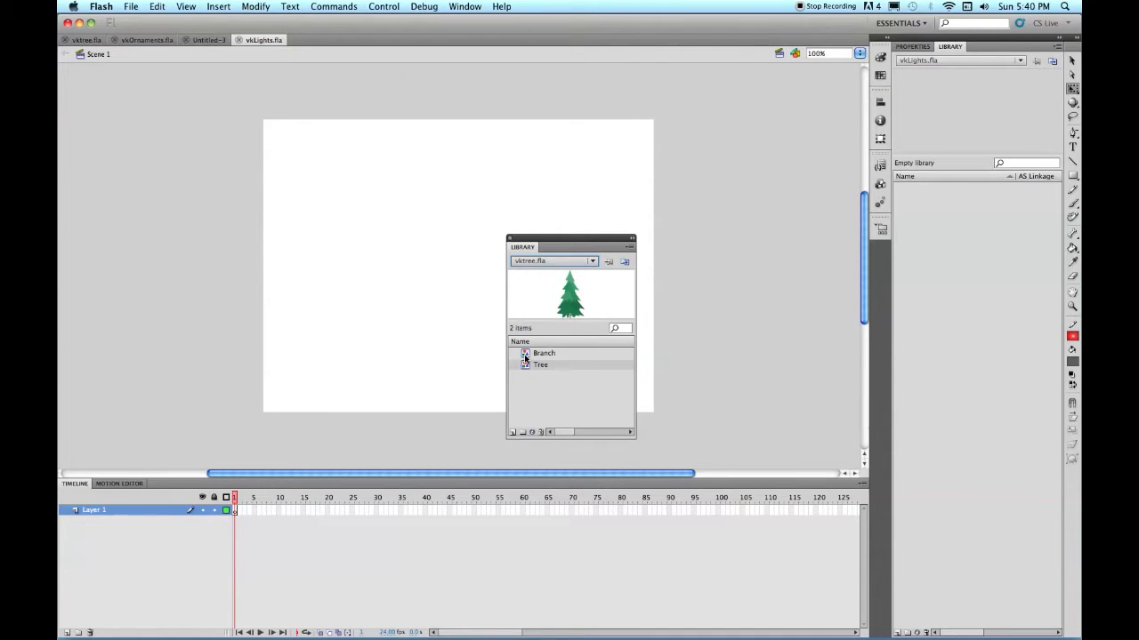
# Step: Copy the Tree symbol from the vktree.fla library into the vkLights.fla library, save the document and close the extra library panel
pyautogui.moveTo(522, 365); pyautogui.dragTo(991, 382)
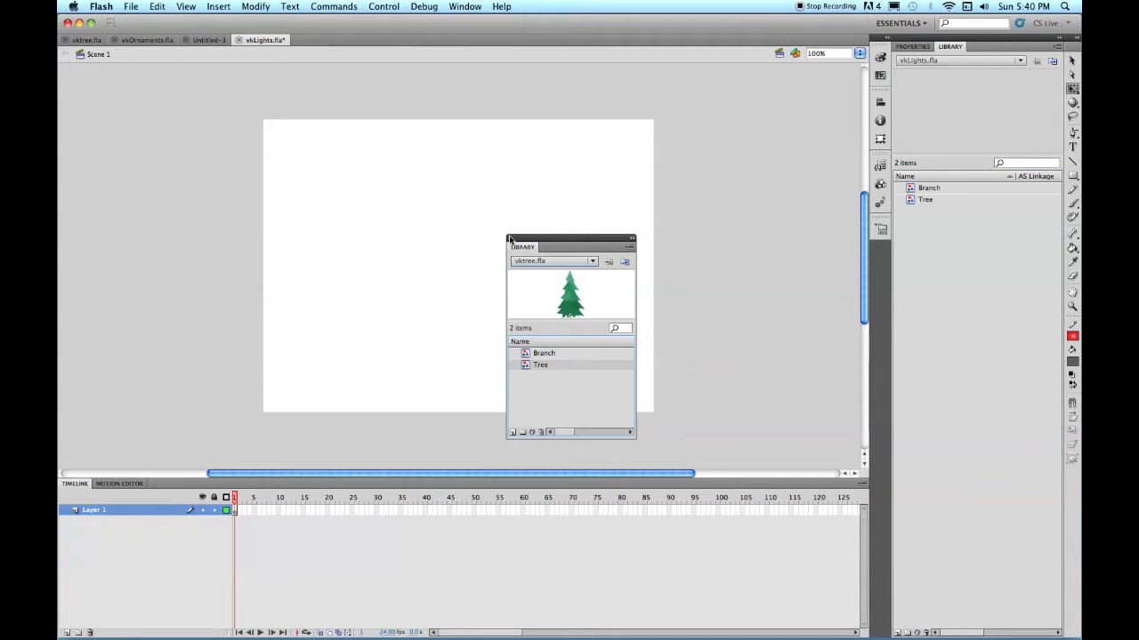
pyautogui.click(151, 75)
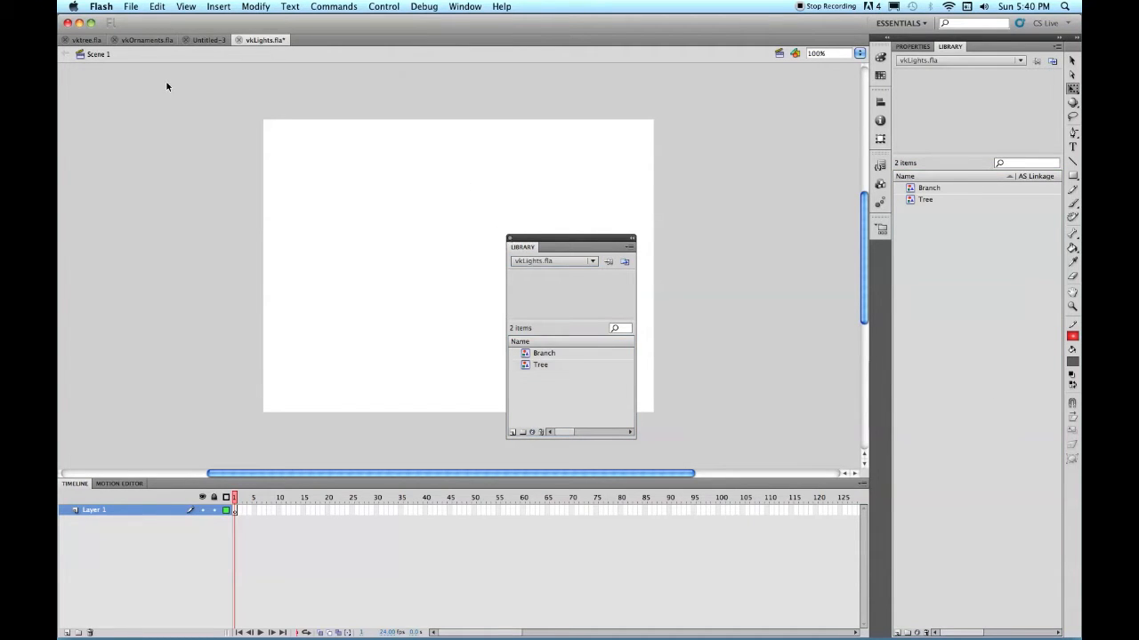
pyautogui.press('super+s')
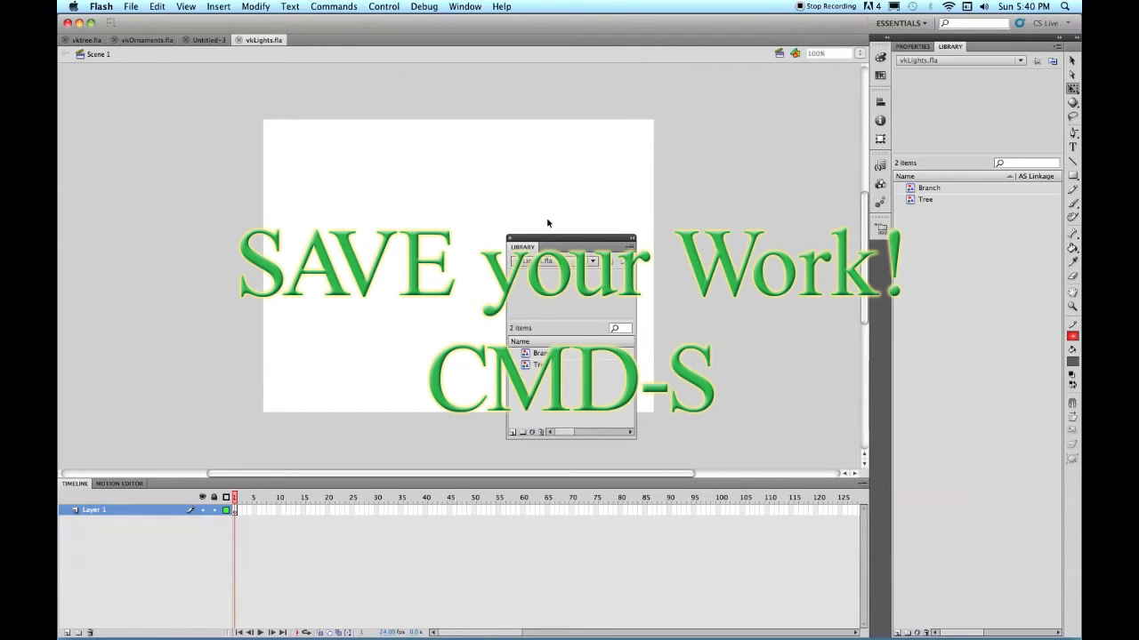
pyautogui.click(511, 237)
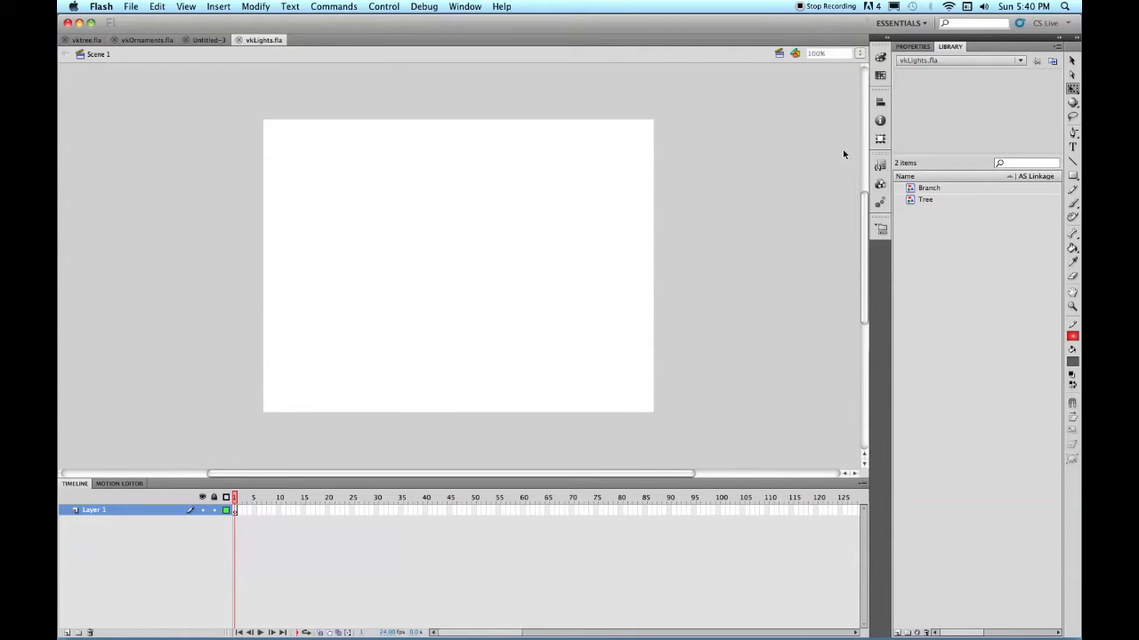
# Step: Place an instance of the Tree symbol on the stage, roughly centred
pyautogui.click(910, 200)
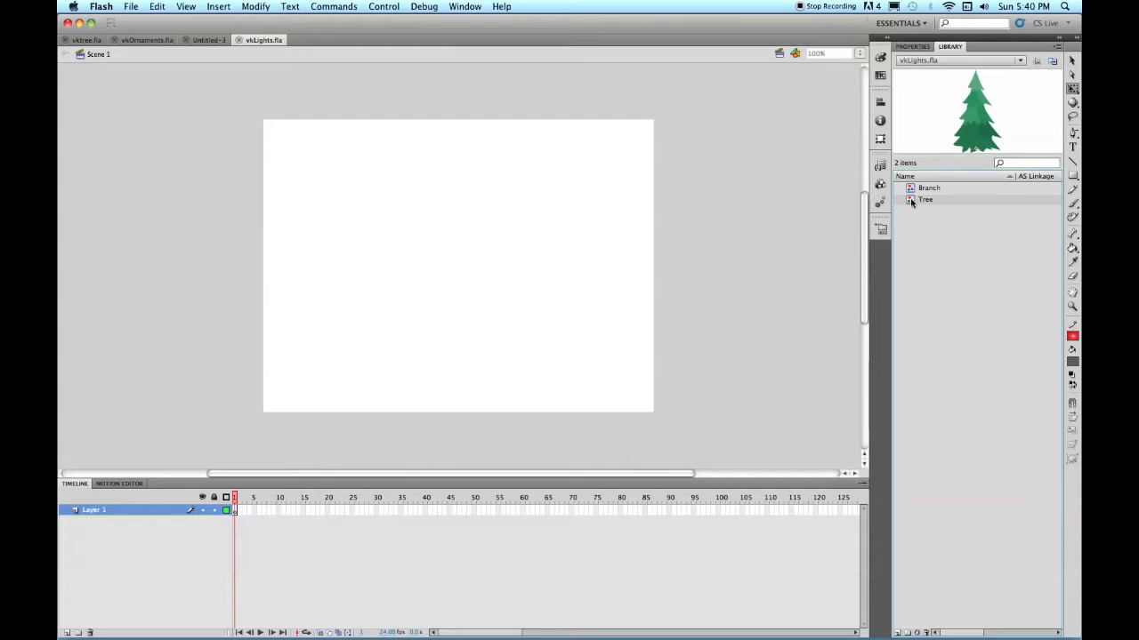
pyautogui.moveTo(910, 199); pyautogui.dragTo(472, 267)
pyautogui.moveTo(462, 186)
pyautogui.mouseDown()
pyautogui.moveTo(455, 179)
pyautogui.moveTo(461, 199)
pyautogui.mouseUp()
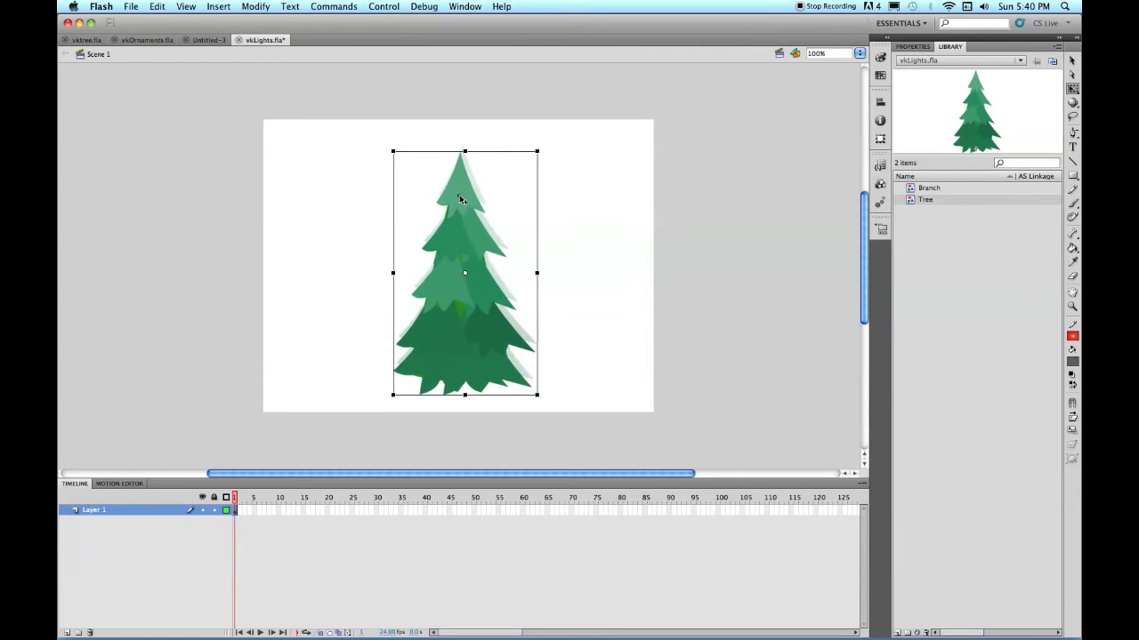
pyautogui.click(910, 279)
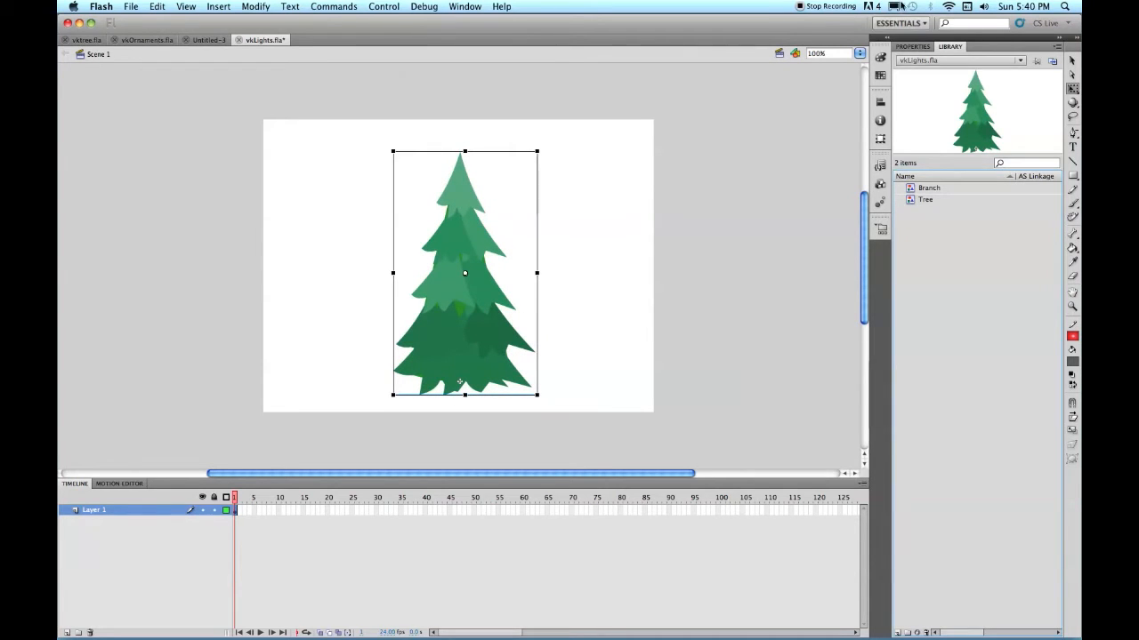
# Step: Set the document's stage background to the dark blue #003399
pyautogui.click(909, 47)
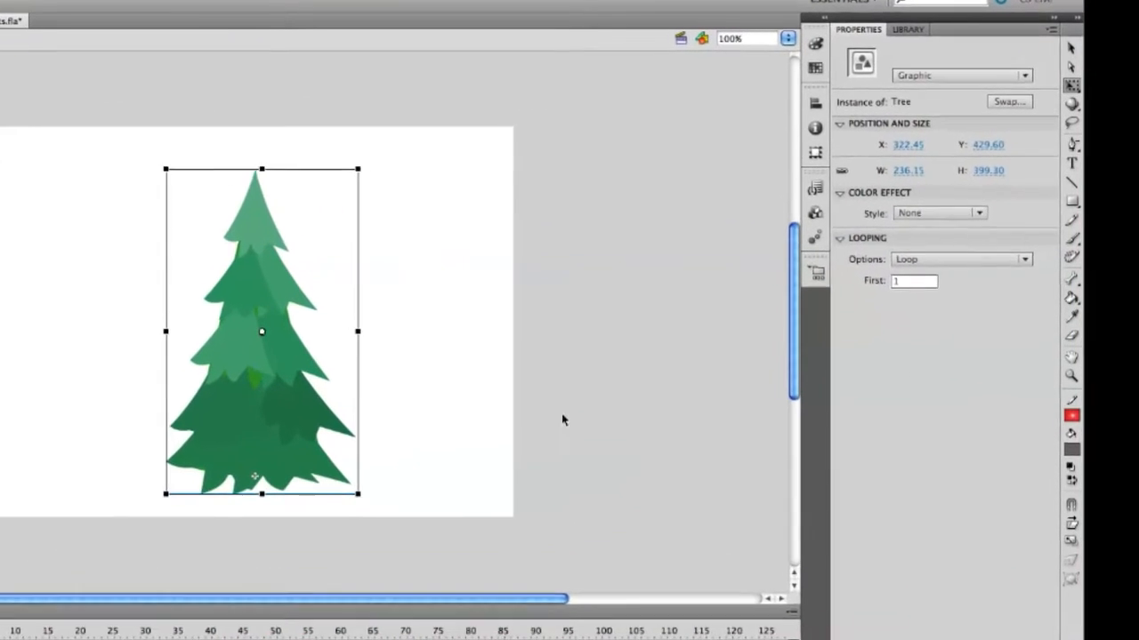
pyautogui.click(657, 361)
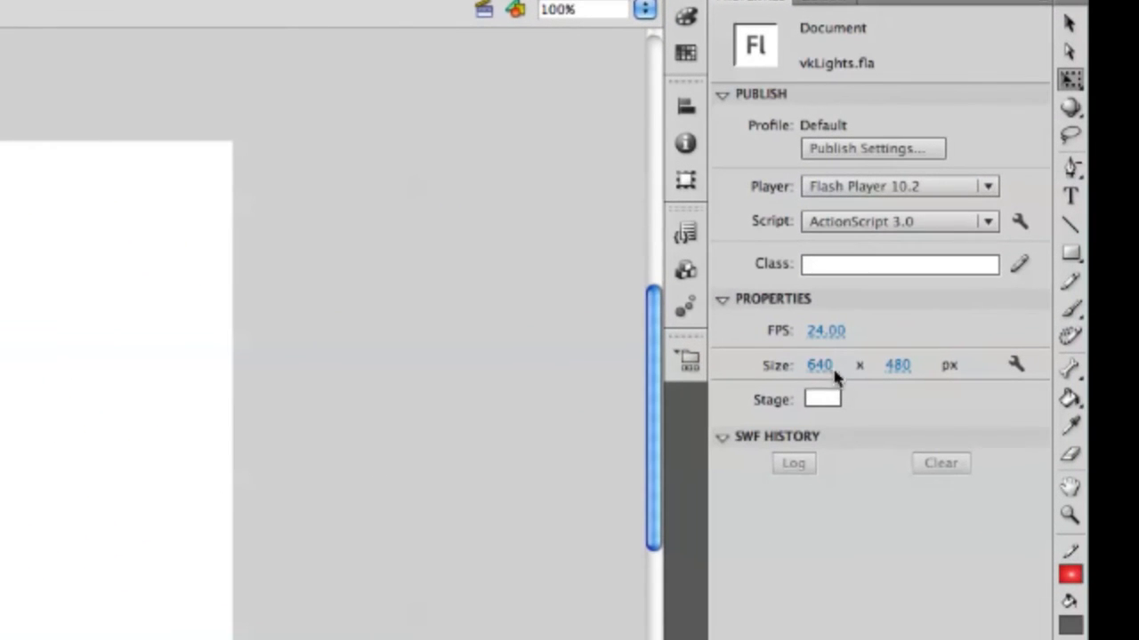
pyautogui.click(828, 391)
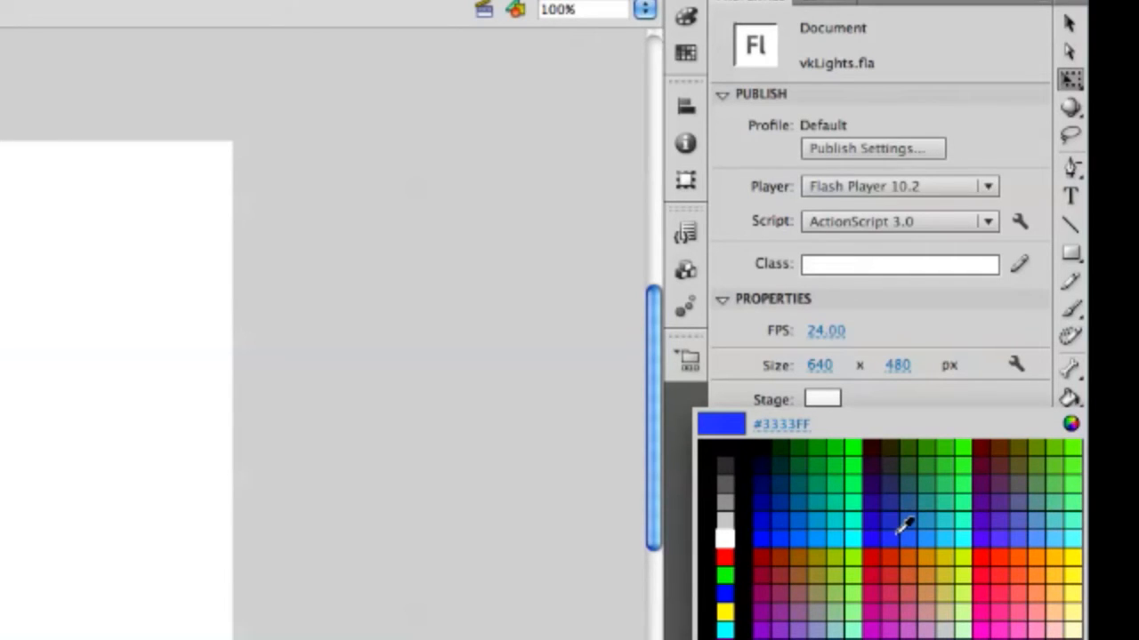
pyautogui.click(767, 486)
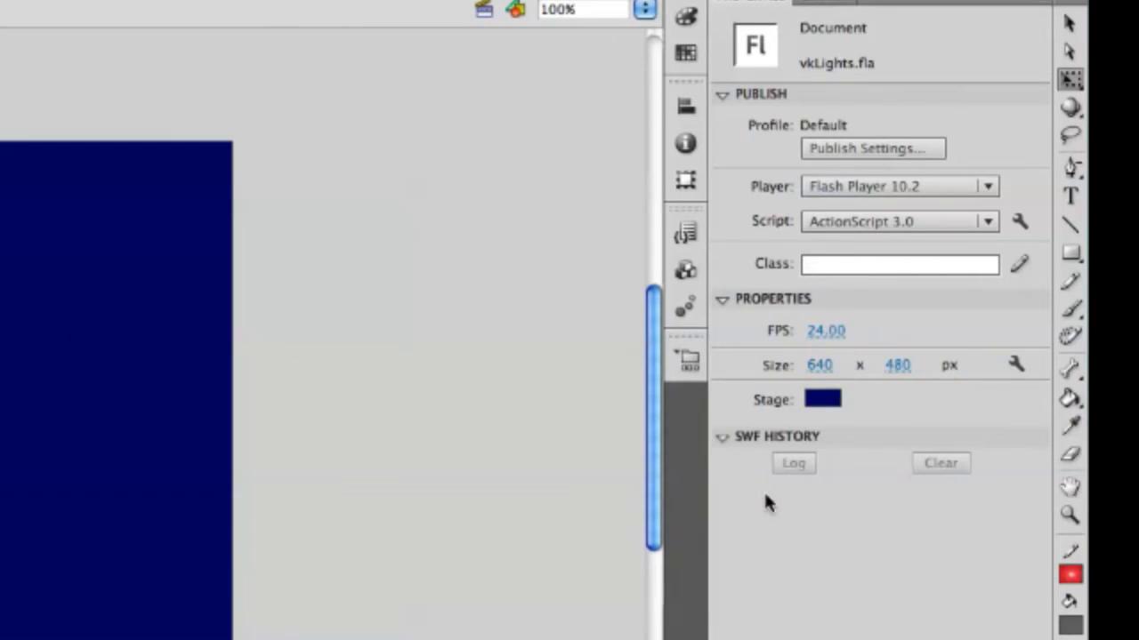
pyautogui.click(824, 400)
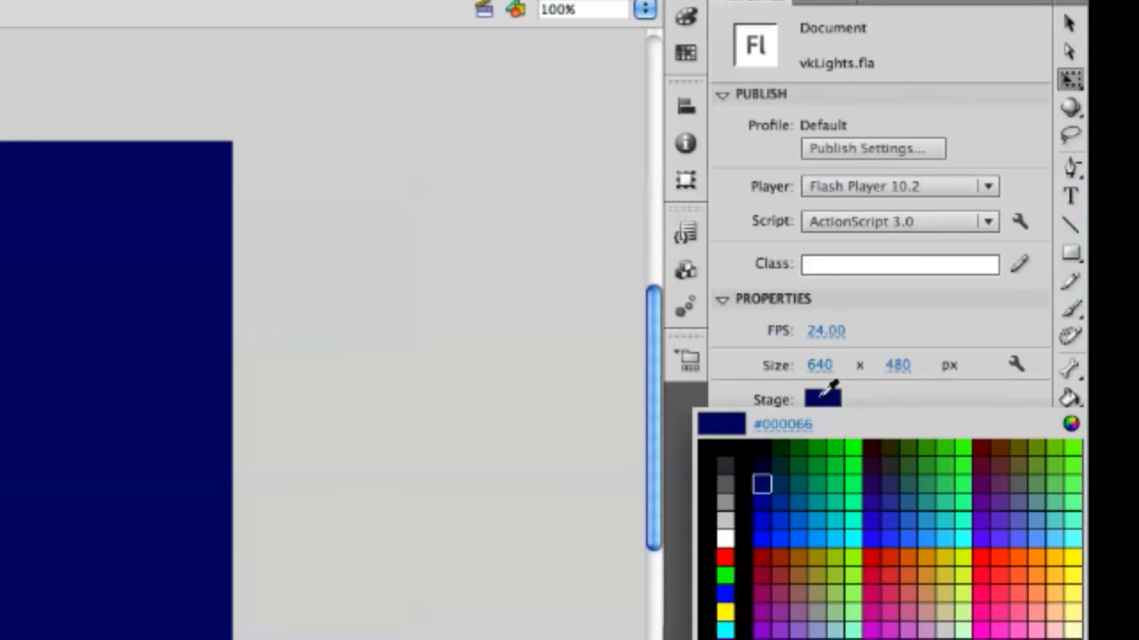
pyautogui.click(767, 520)
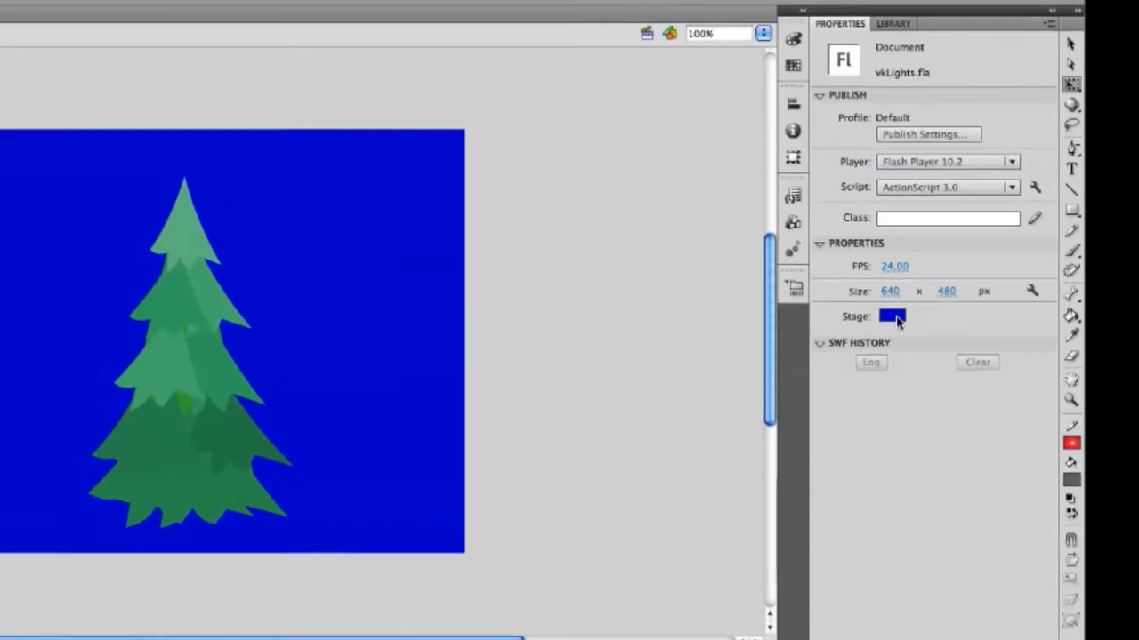
pyautogui.click(822, 400)
pyautogui.click(929, 297)
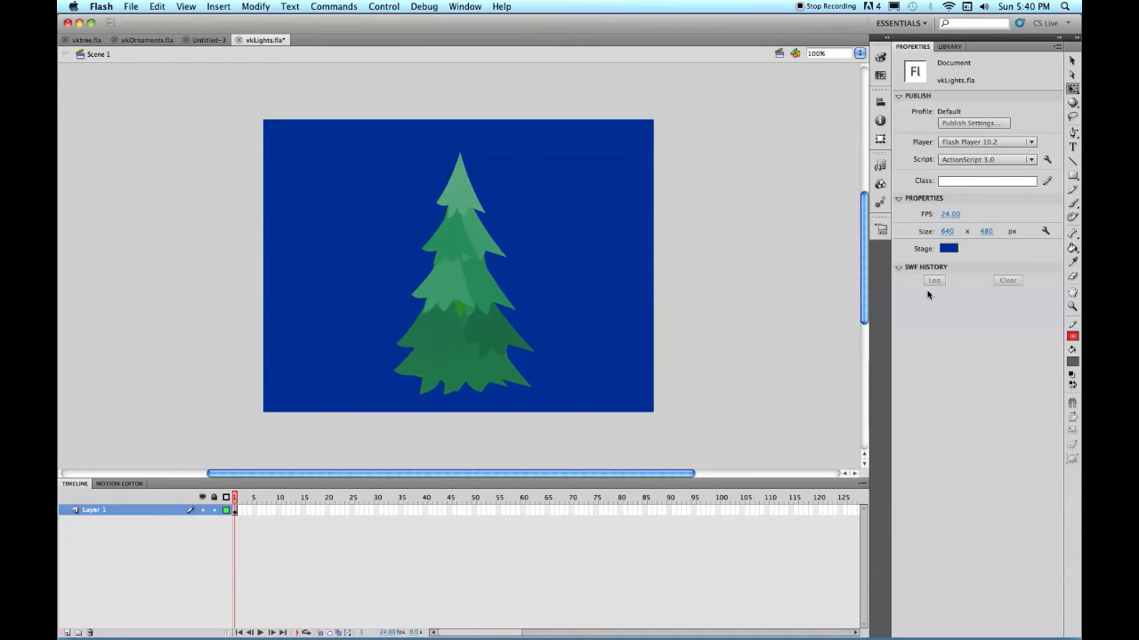
pyautogui.click(950, 250)
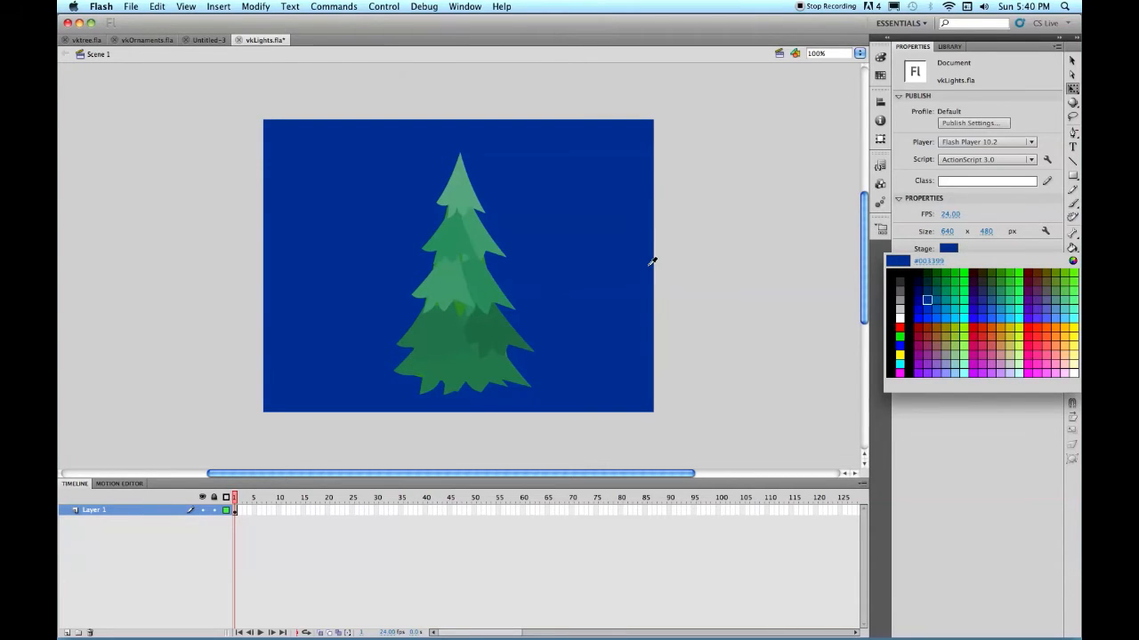
pyautogui.click(925, 301)
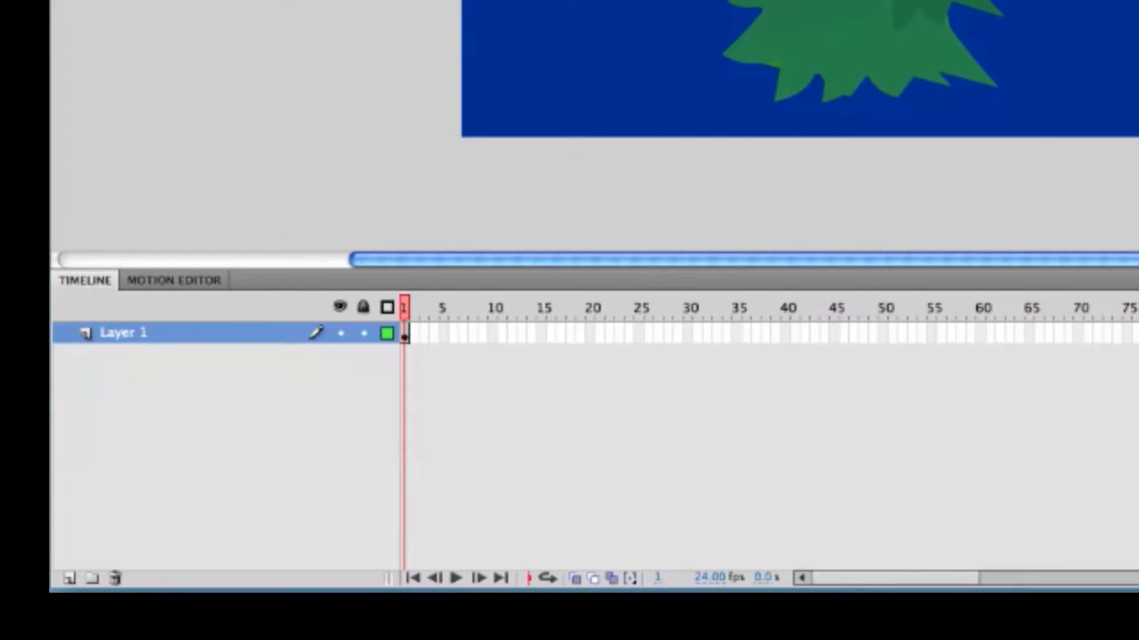
# Step: Rename Layer 1 as treelayer and lock it
pyautogui.doubleClick(122, 331)
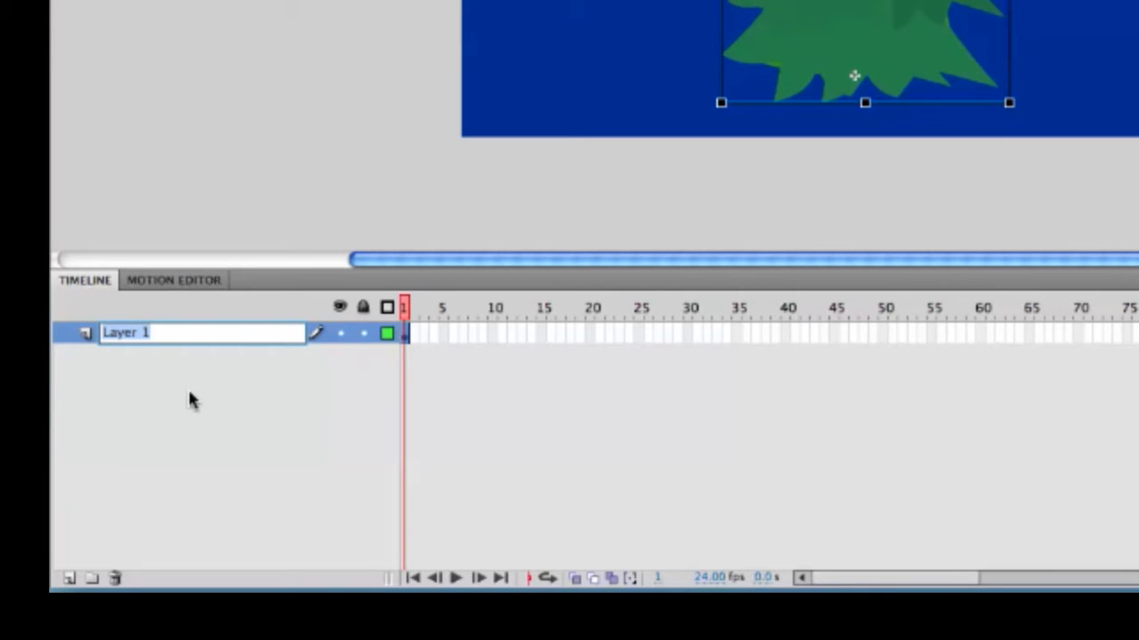
pyautogui.write('tree')
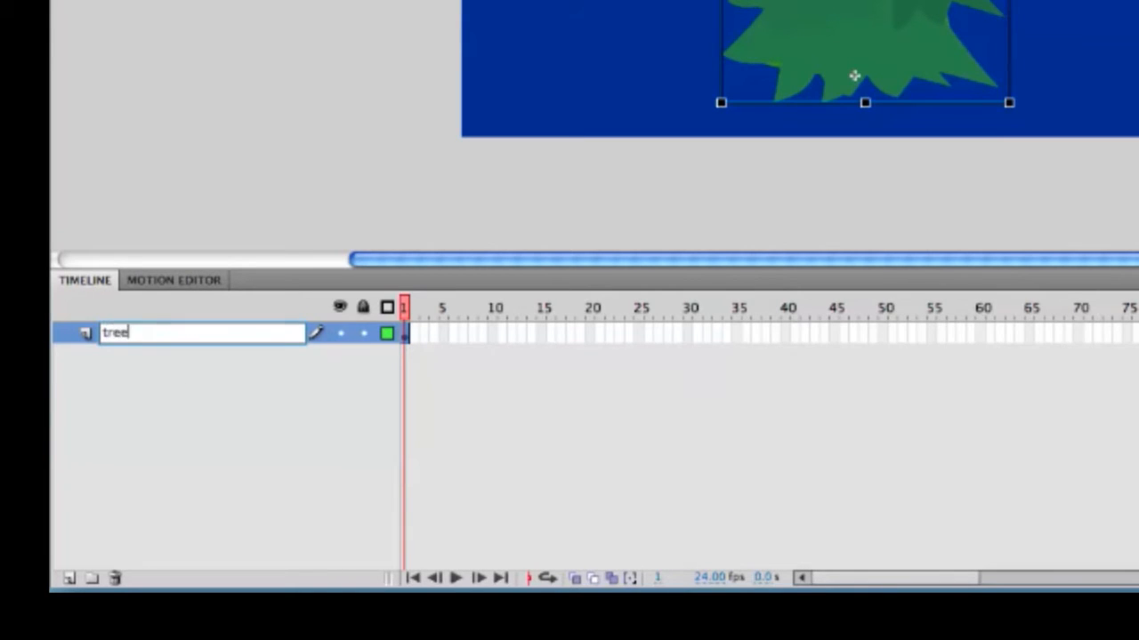
pyautogui.write('layer')
pyautogui.press('Return')
pyautogui.click(363, 333)
# Step: Add a new layer above treelayer, name it lights and select its first frame
pyautogui.click(69, 578)
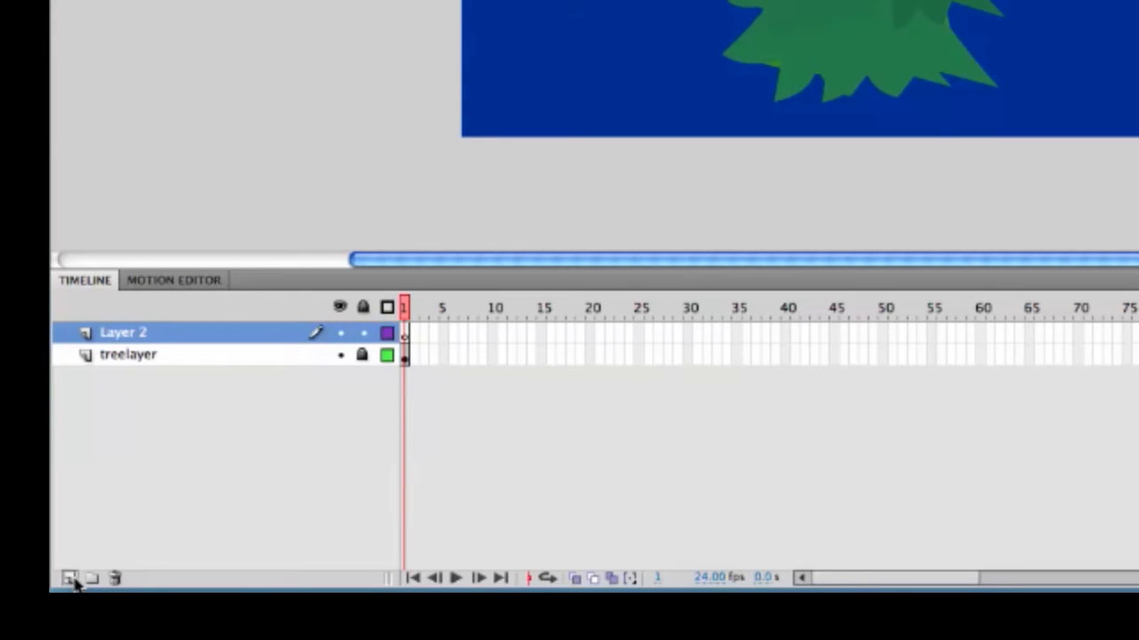
pyautogui.doubleClick(110, 333)
pyautogui.write('lights')
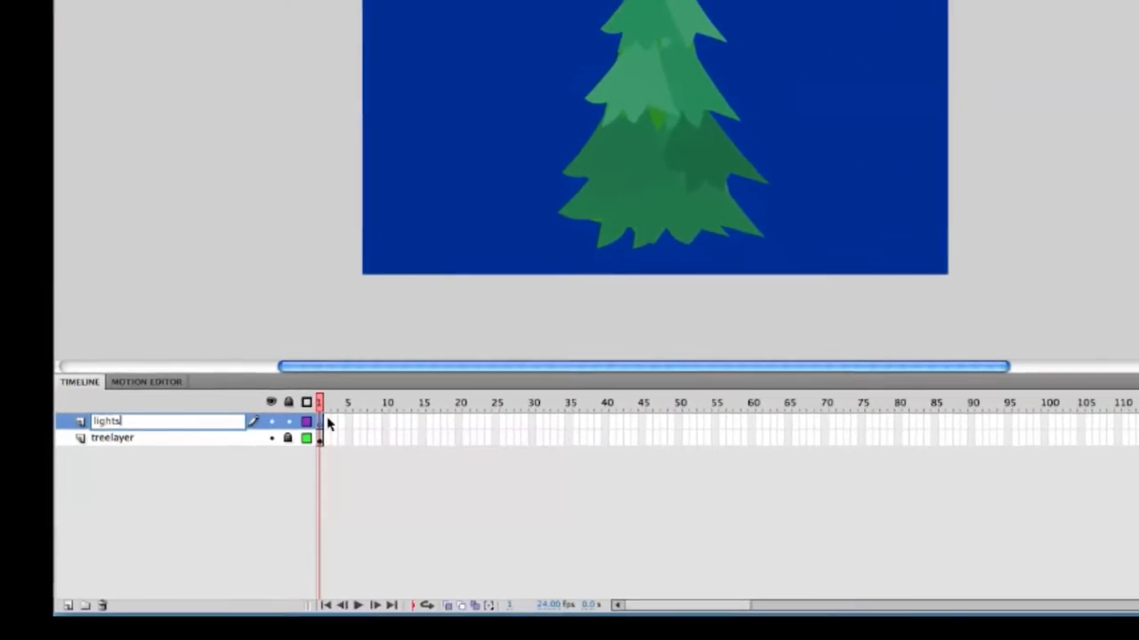
pyautogui.click(405, 334)
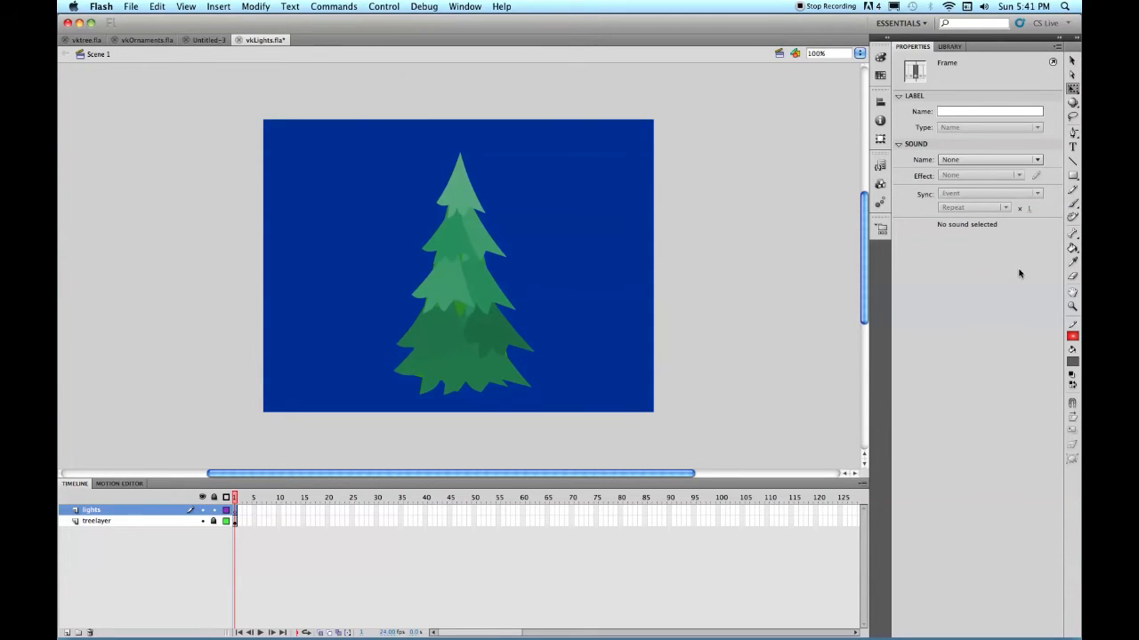
# Step: Draw a white-filled circle about 23 px across with the Oval tool over the middle of the tree on the lights layer
pyautogui.click(1073, 177)
pyautogui.moveTo(1073, 181); pyautogui.dragTo(976, 190)
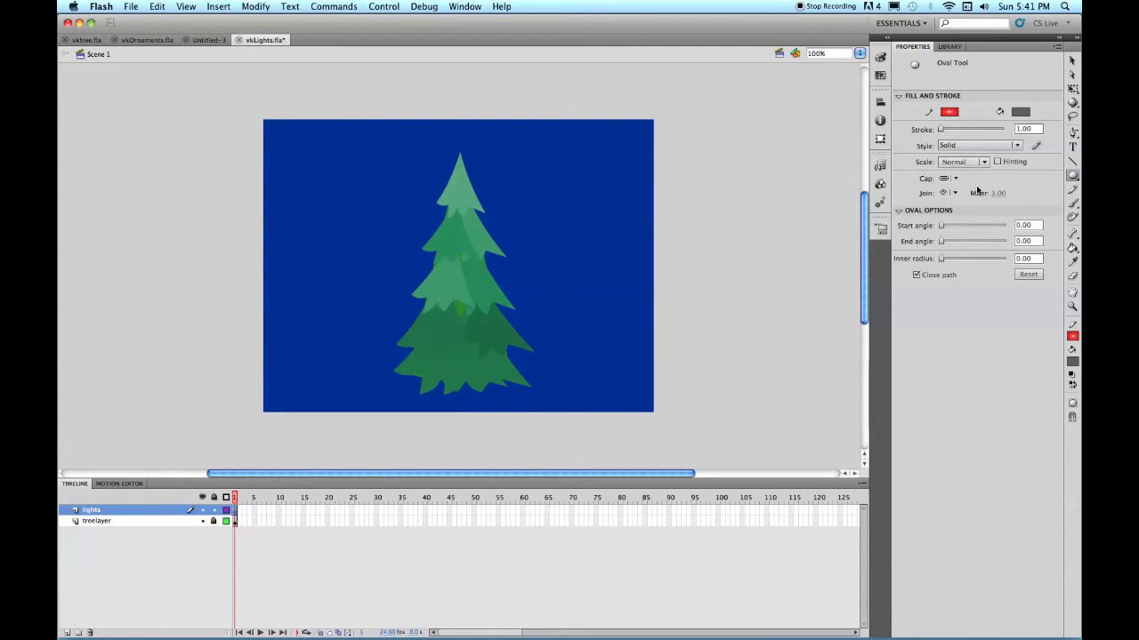
pyautogui.click(1075, 362)
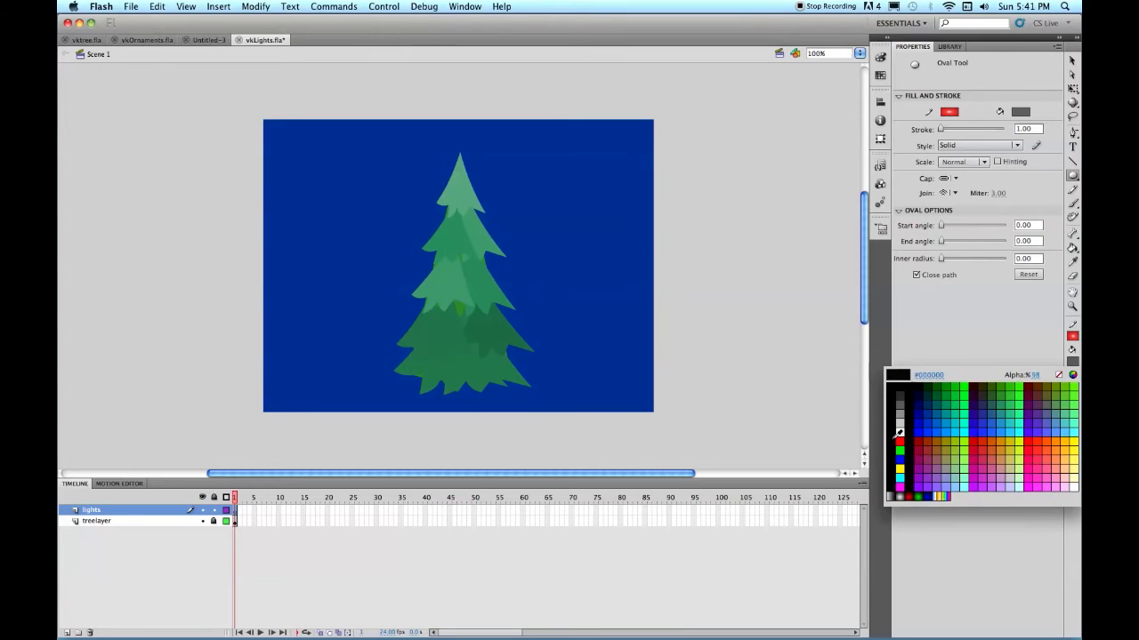
pyautogui.click(902, 432)
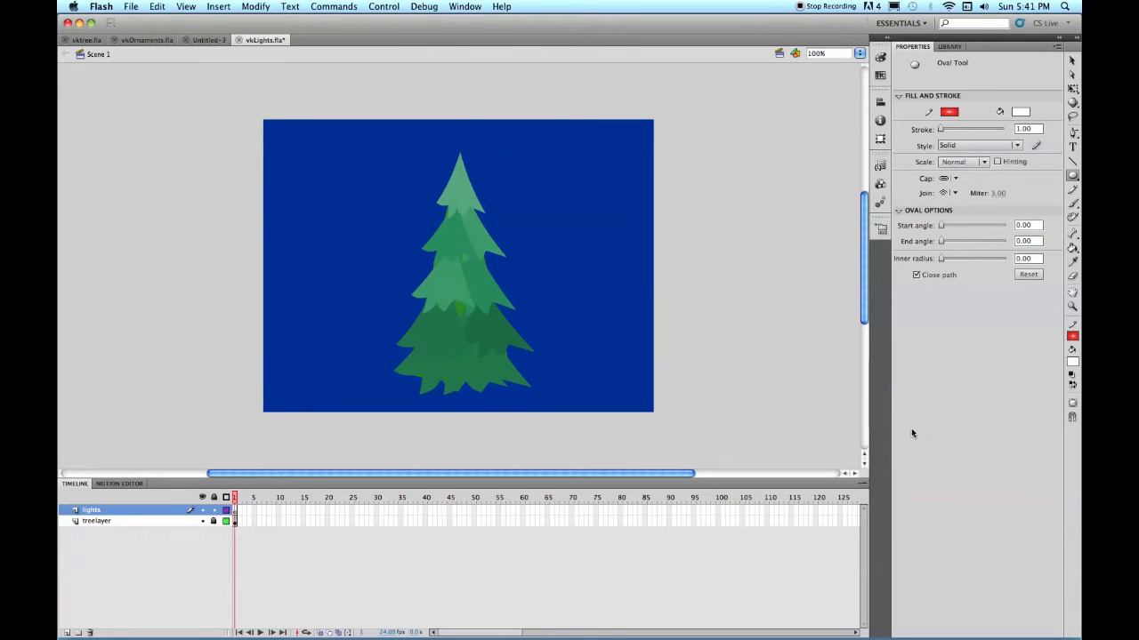
pyautogui.click(1072, 307)
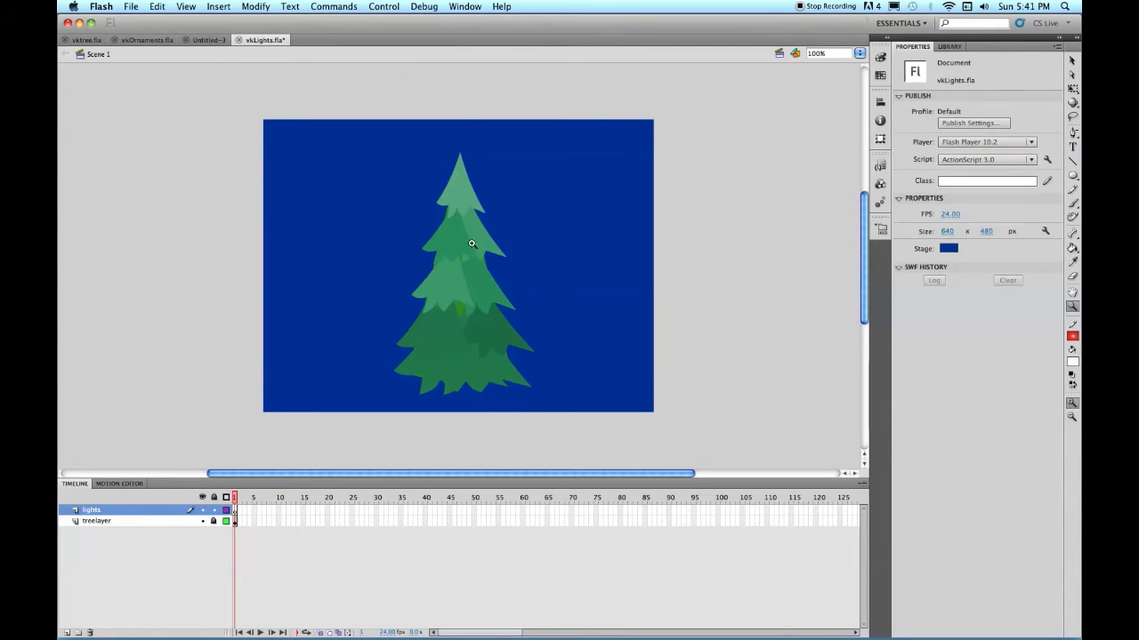
pyautogui.moveTo(439, 270); pyautogui.dragTo(521, 338)
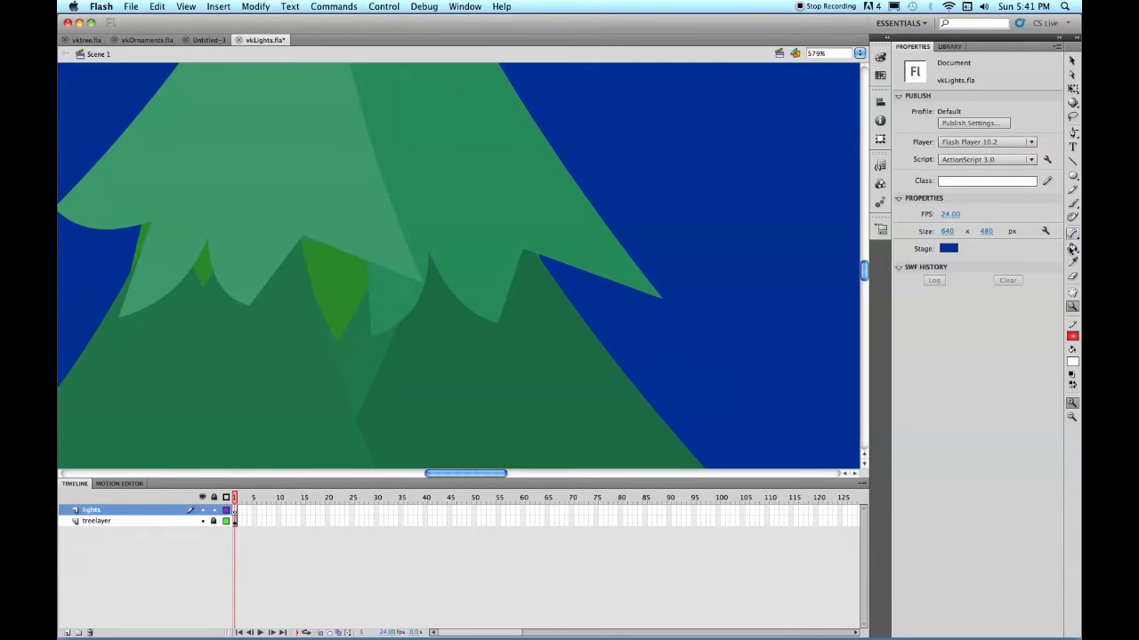
pyautogui.click(1072, 176)
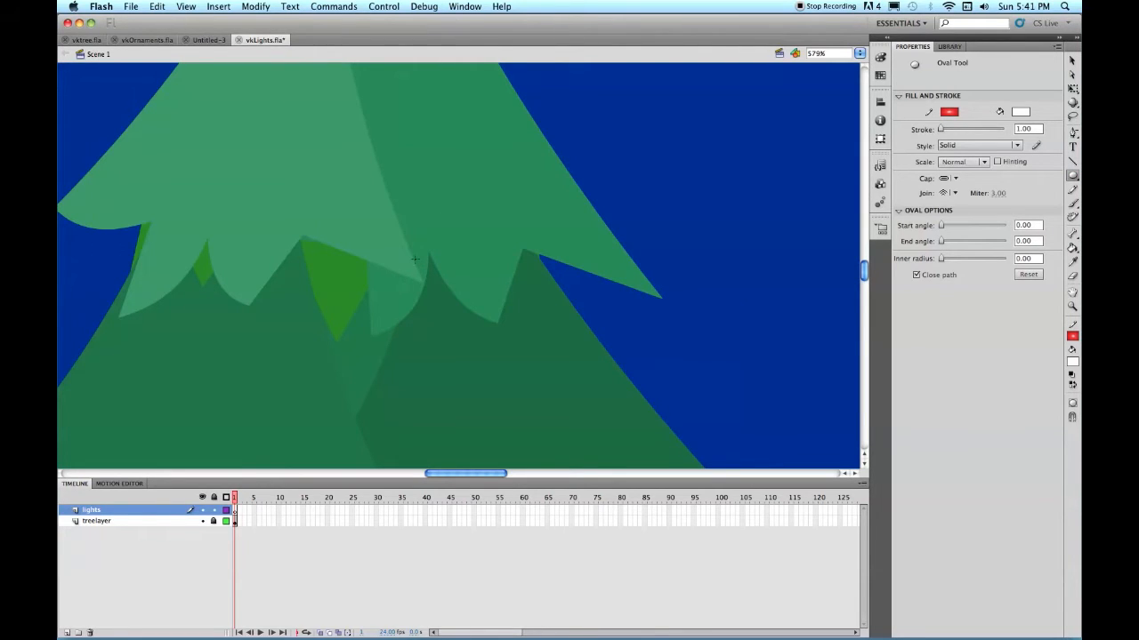
pyautogui.moveTo(444, 301); pyautogui.dragTo(494, 337)
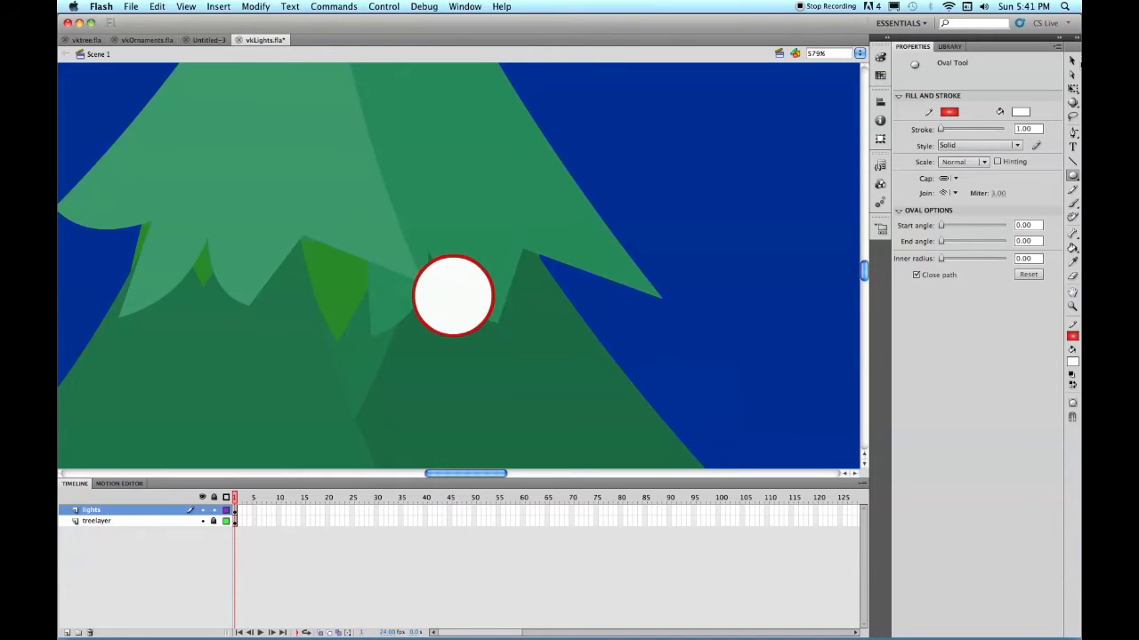
# Step: Delete the red outline of the white circle on the lights layer, keeping its fill
pyautogui.click(1074, 61)
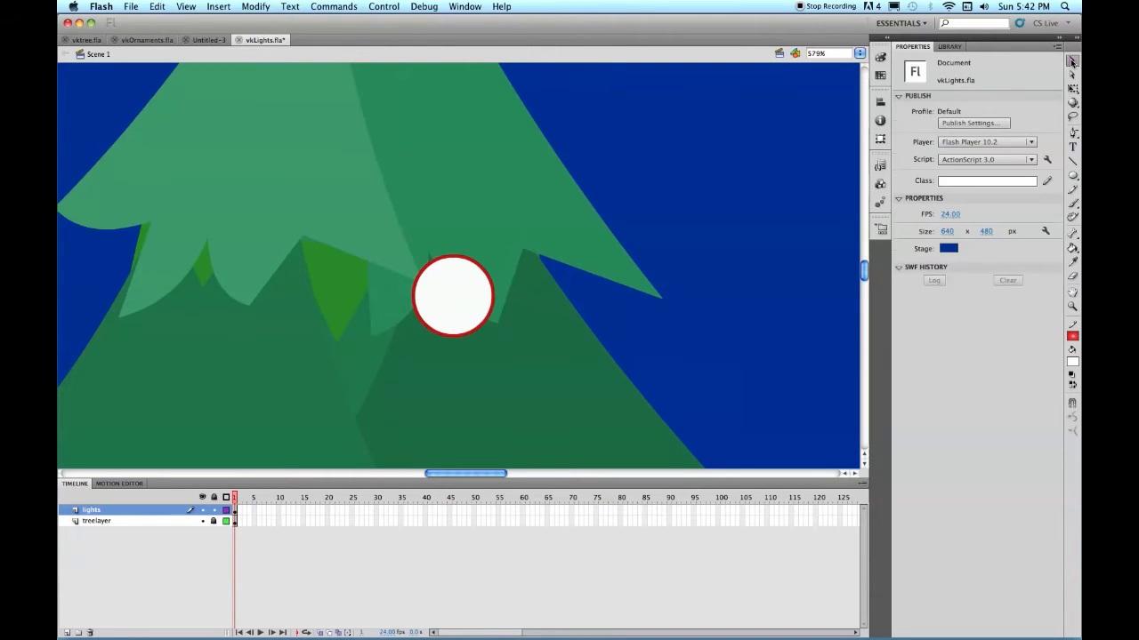
pyautogui.click(476, 330)
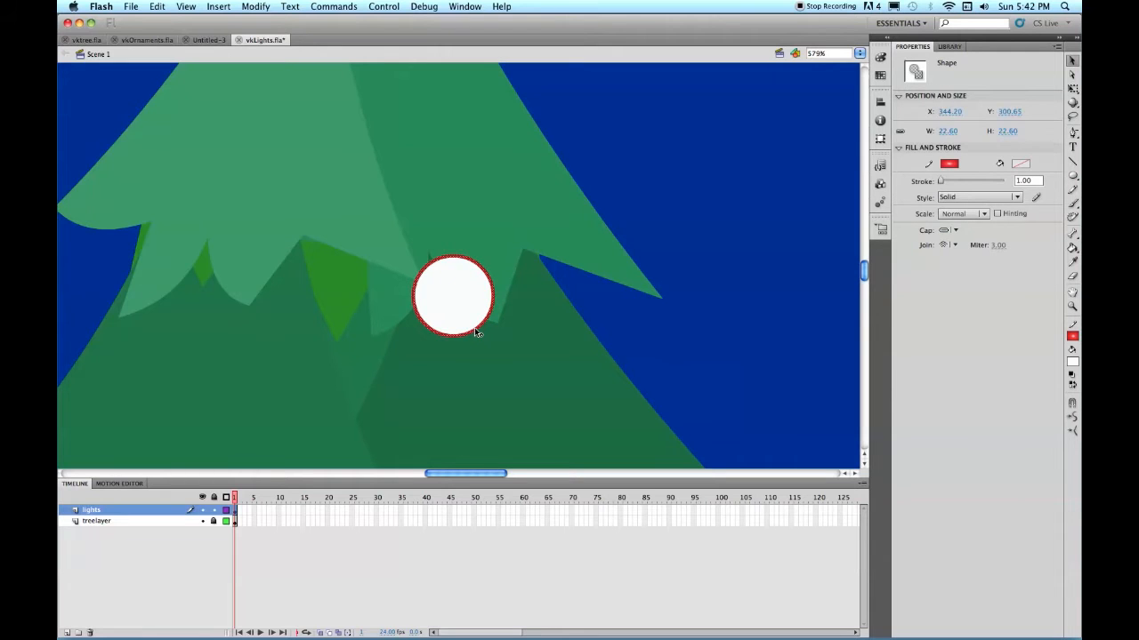
pyautogui.press('Delete')
# Step: Convert the white circle to a graphic symbol named Light
pyautogui.click(476, 318)
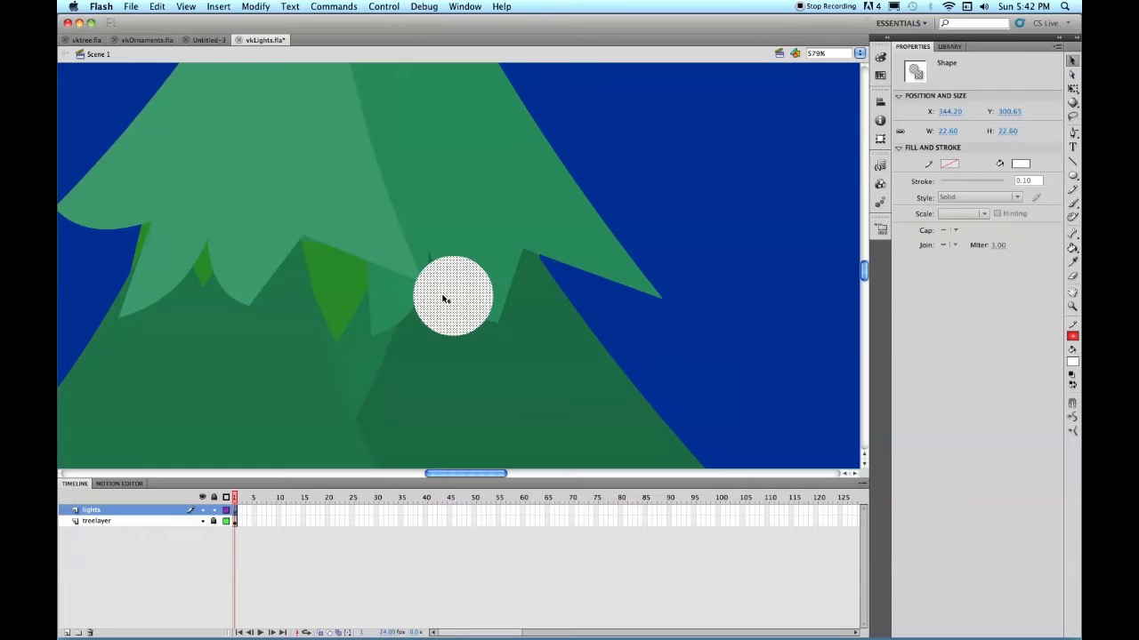
pyautogui.press('F8')
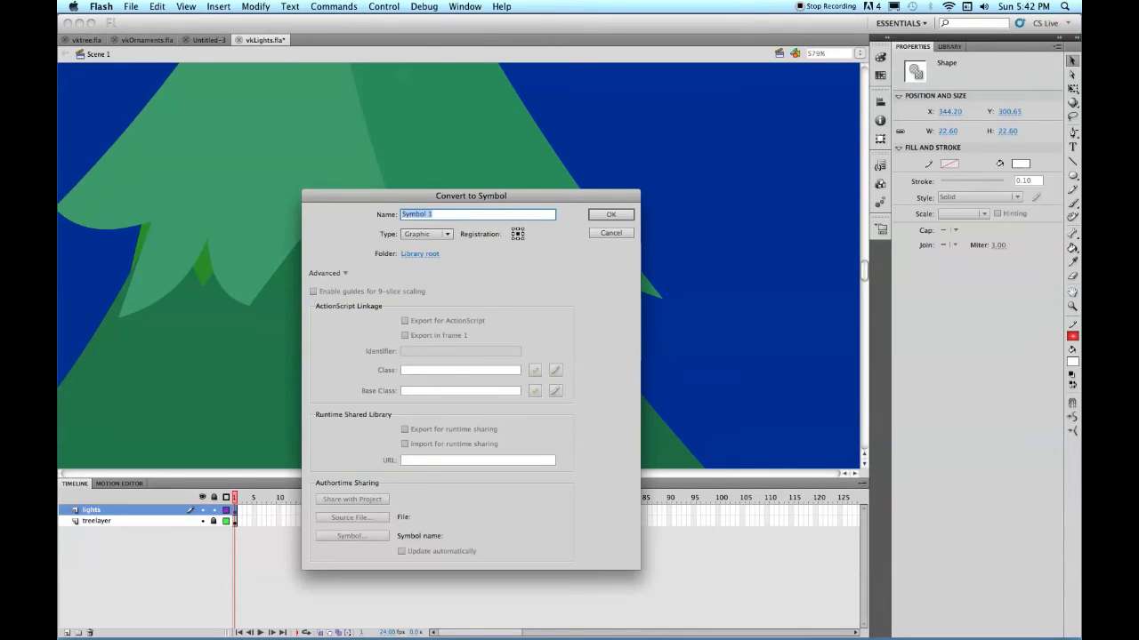
pyautogui.write('Light')
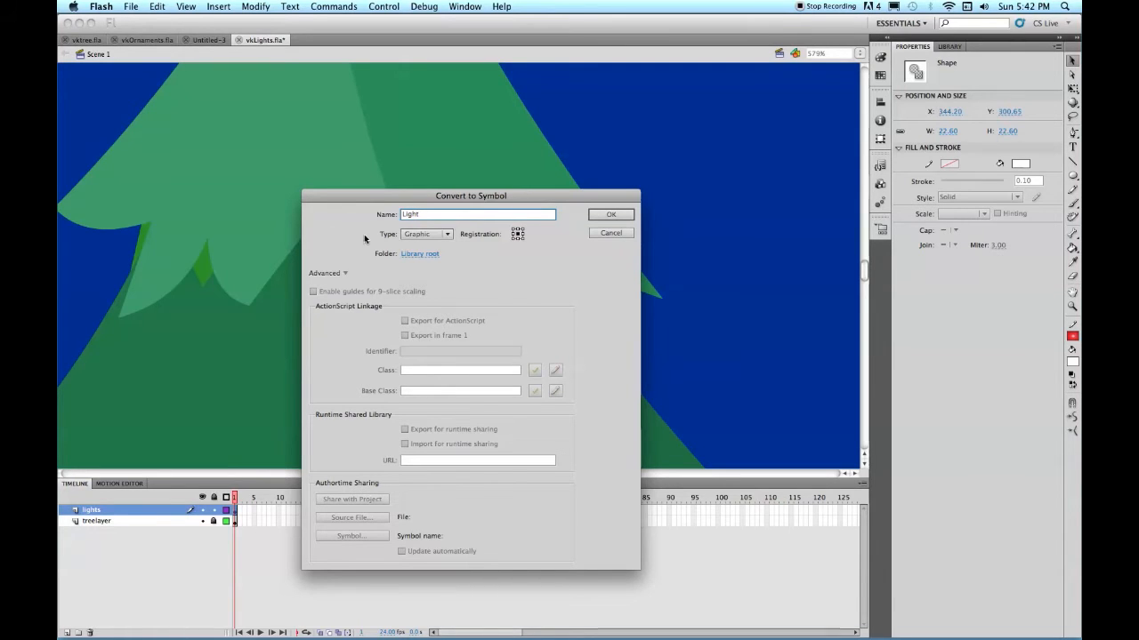
pyautogui.click(615, 215)
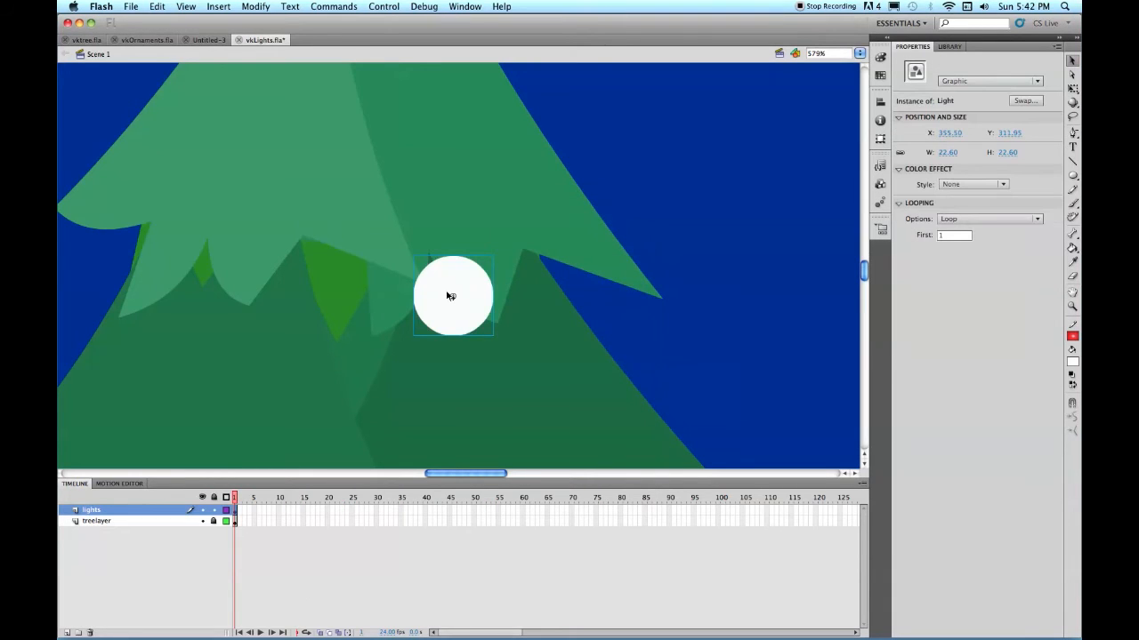
# Step: Open the Light symbol for editing in place and rename its Layer 1 as light
pyautogui.doubleClick(450, 296)
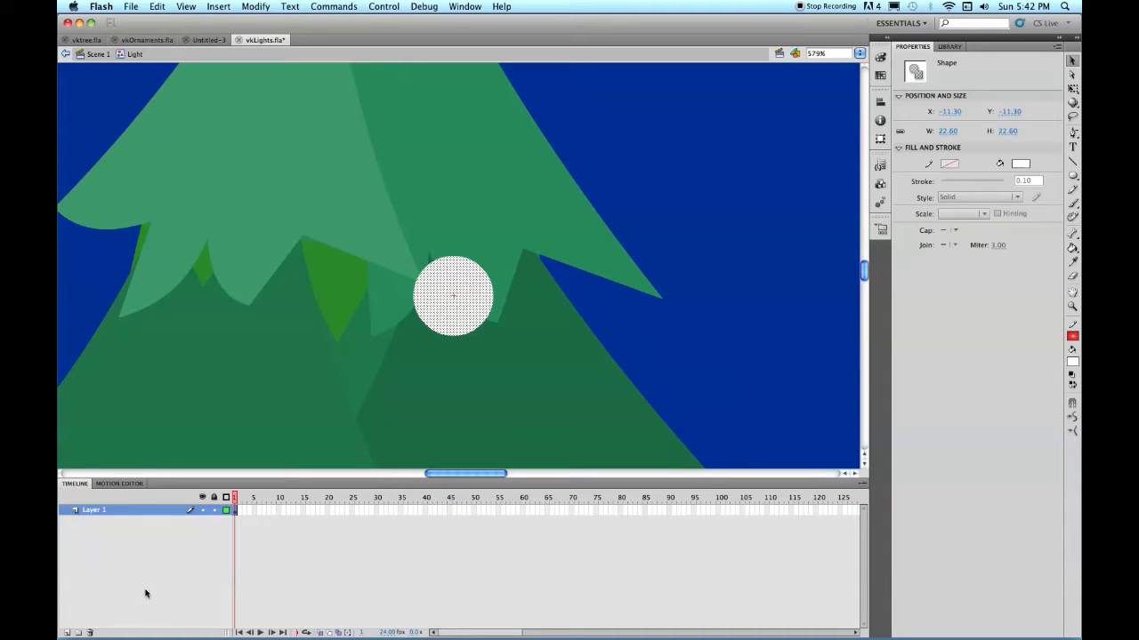
pyautogui.doubleClick(98, 510)
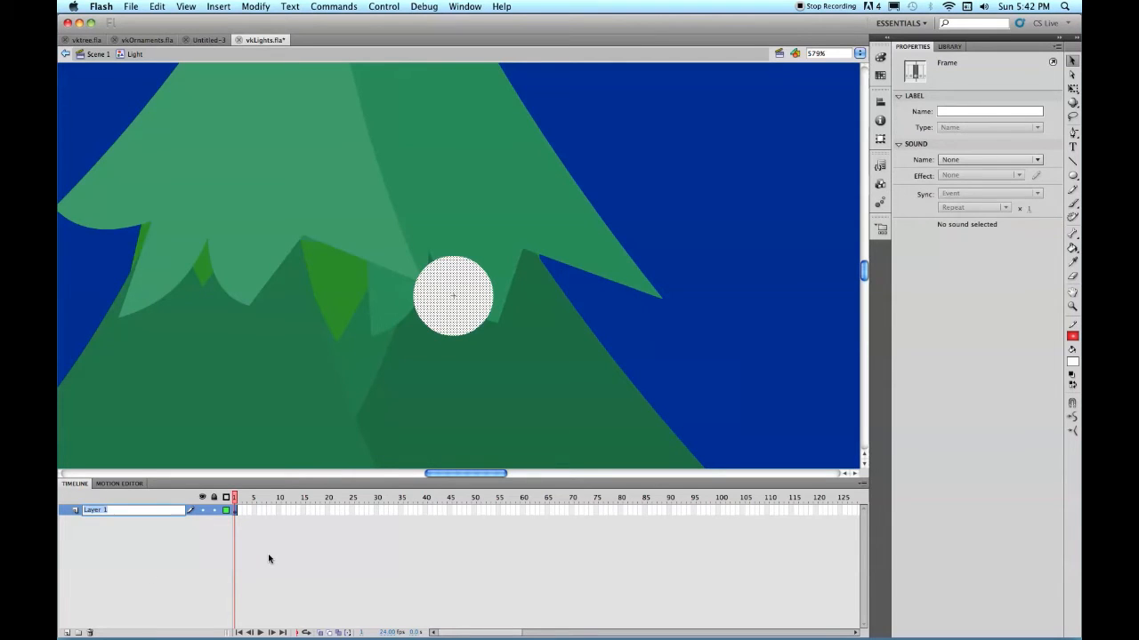
pyautogui.write('light')
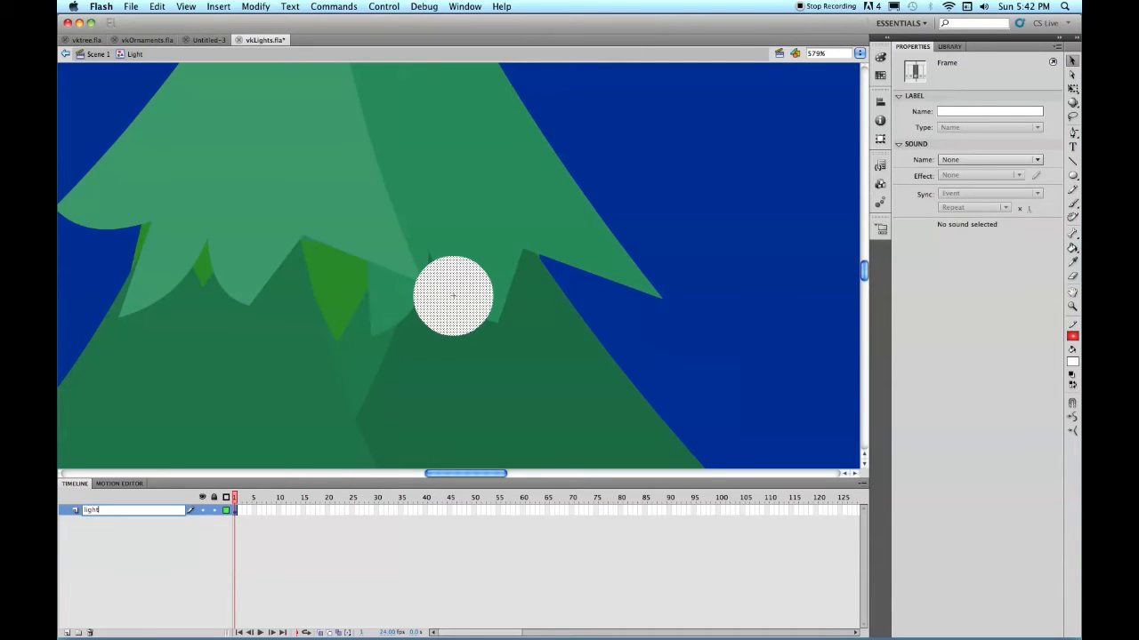
pyautogui.click(64, 539)
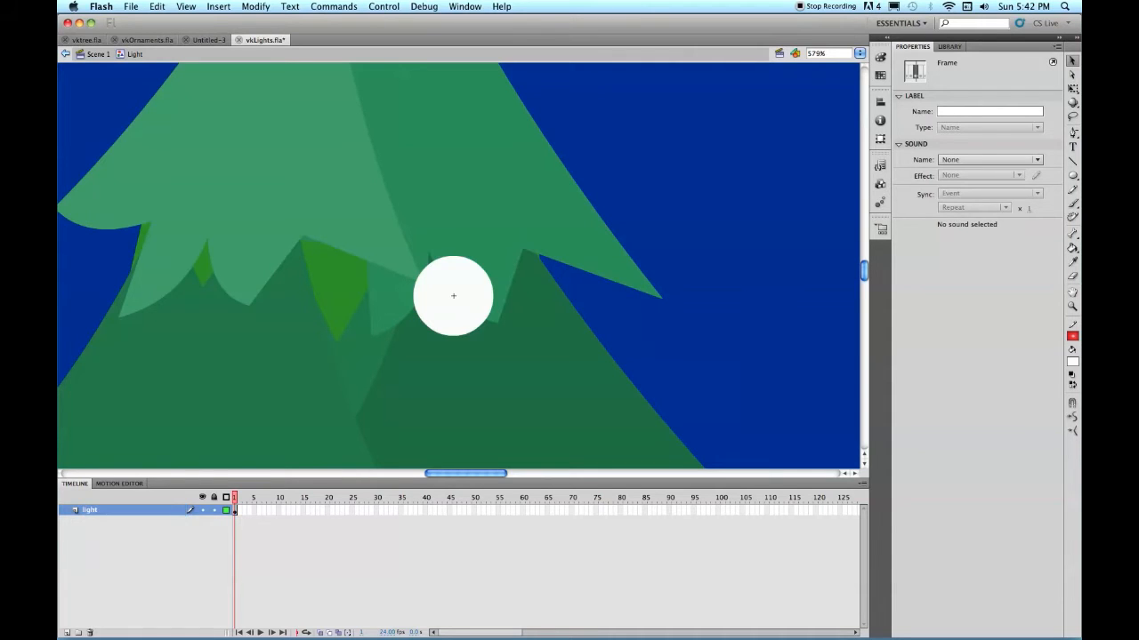
# Step: Reset the tool colors to black and white and fill the circle with the white-to-black radial gradient
pyautogui.click(478, 324)
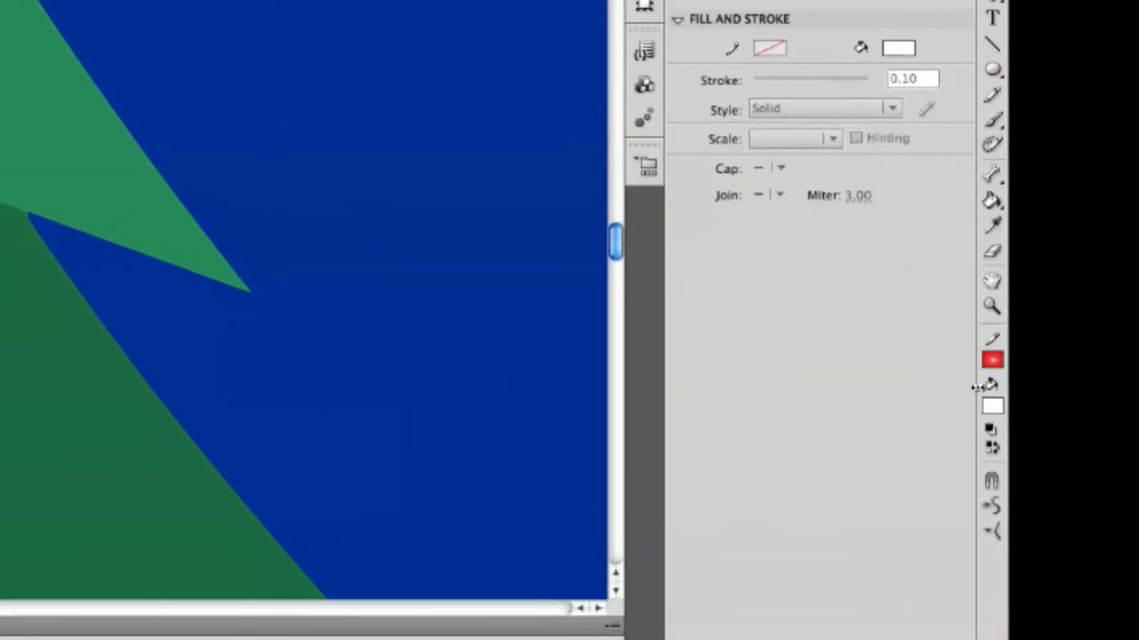
pyautogui.click(954, 428)
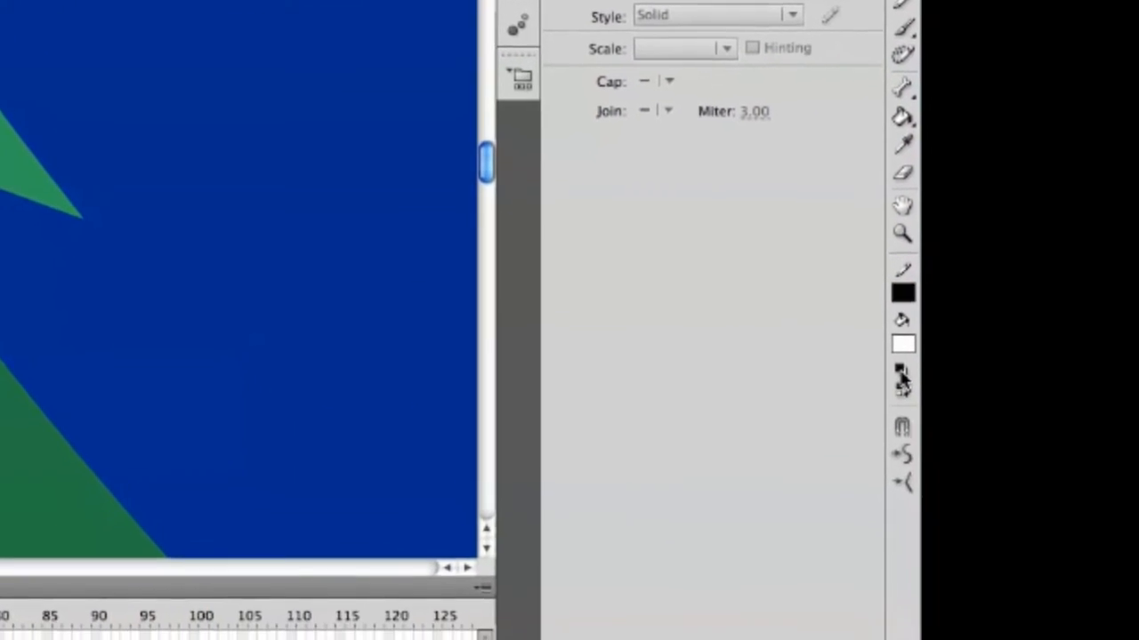
pyautogui.click(903, 345)
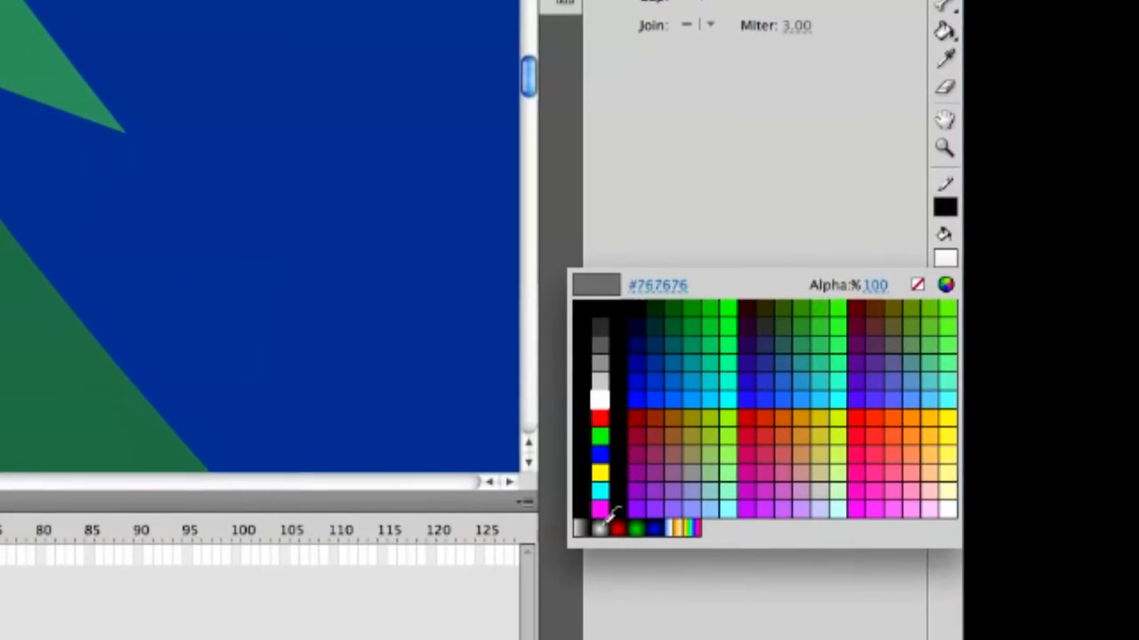
pyautogui.click(580, 540)
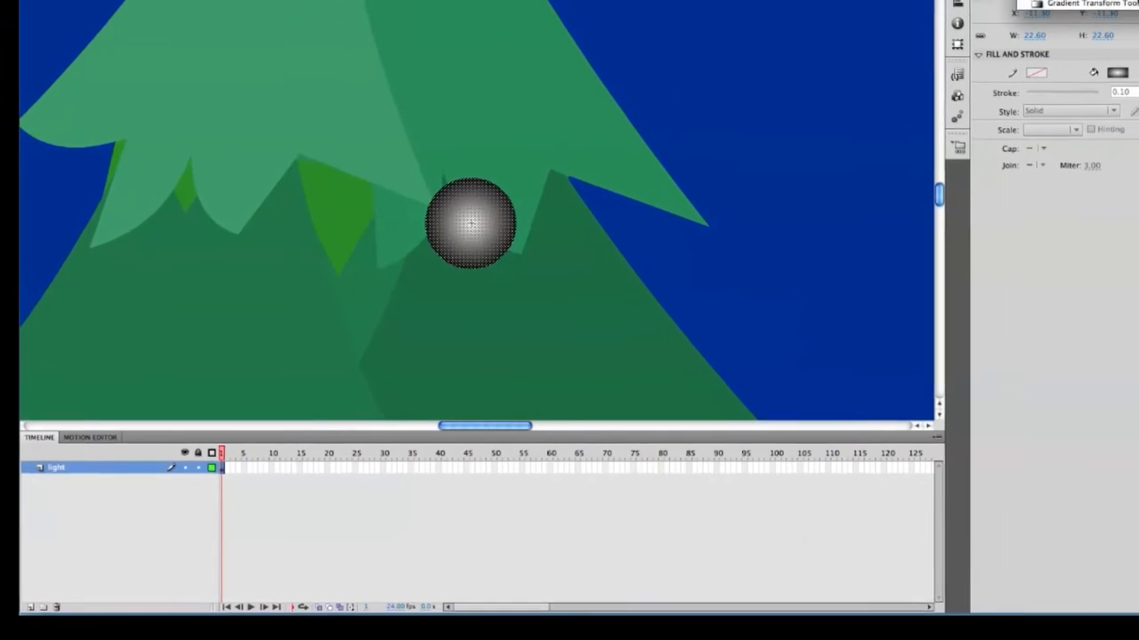
# Step: With the Gradient Transform tool active, recolor the gradient's outer black stop to near-white #FFFAFA
pyautogui.click(1115, 24)
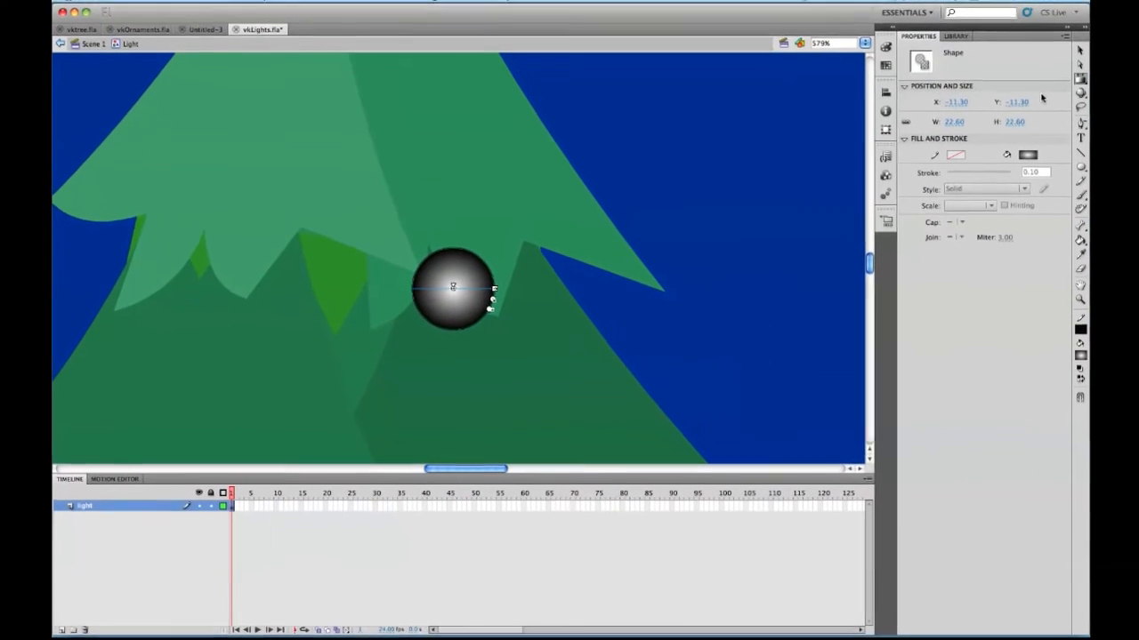
pyautogui.click(880, 57)
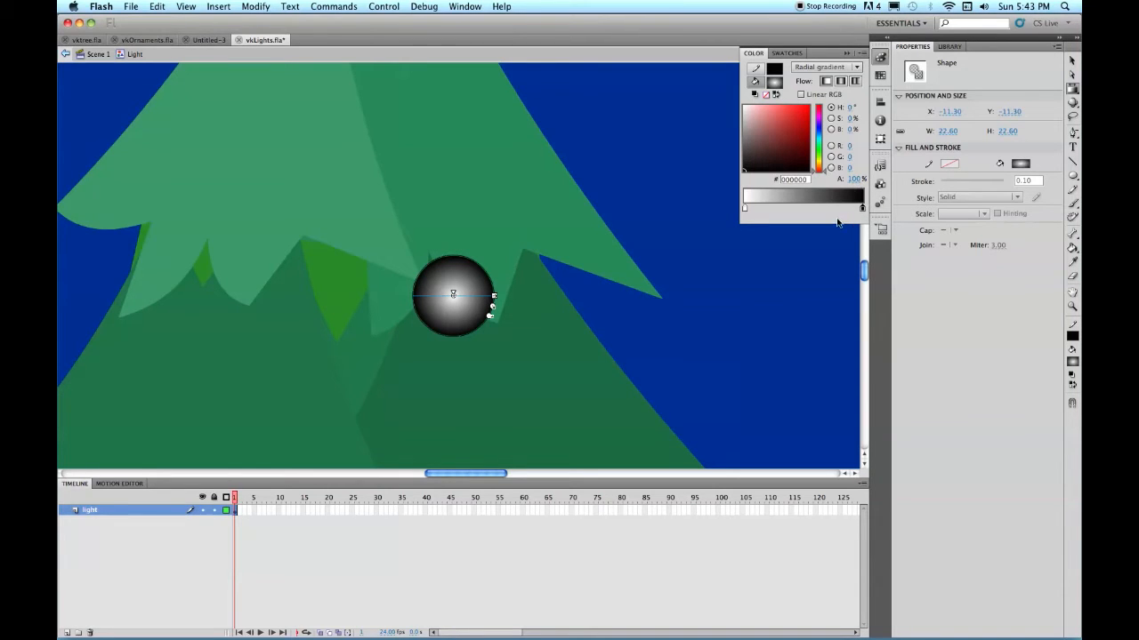
pyautogui.click(853, 180)
pyautogui.click(744, 107)
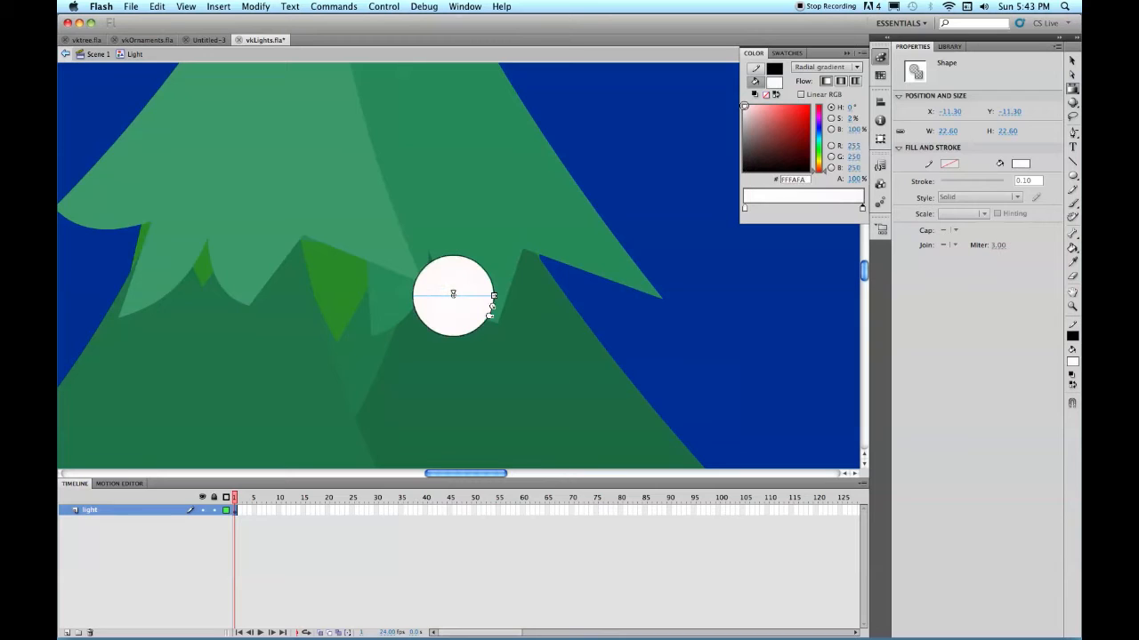
# Step: Add a middle stop to the gradient, set the outer stop's alpha to 0%, and shift the middle stop closer to the center
pyautogui.click(803, 209)
pyautogui.click(861, 208)
pyautogui.click(852, 178)
pyautogui.write('0')
pyautogui.press('Return')
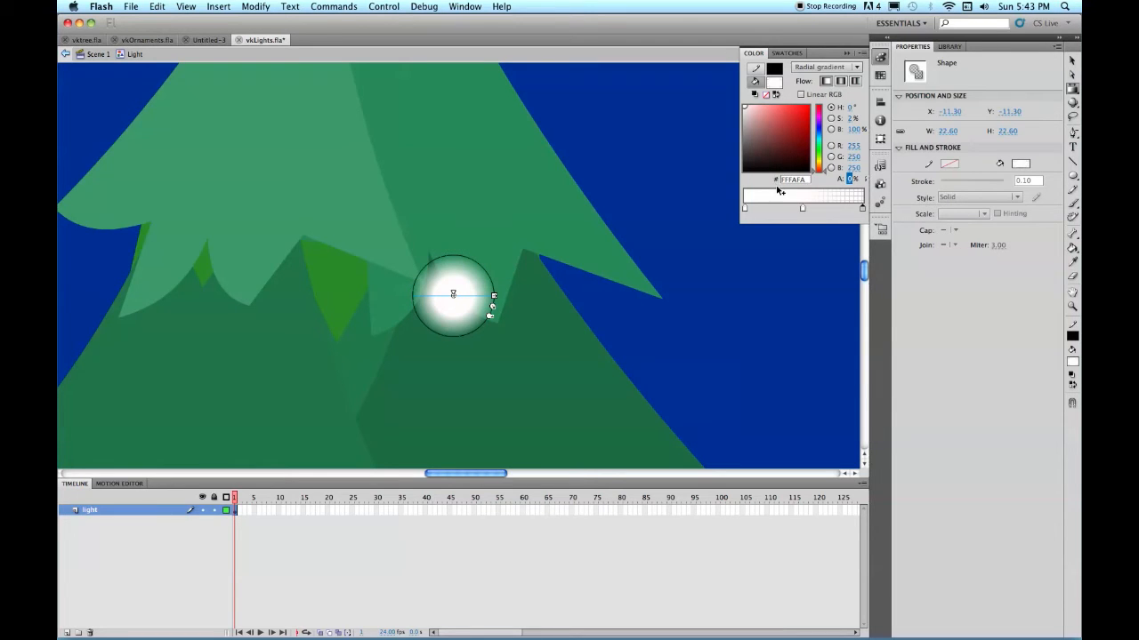
pyautogui.moveTo(803, 208); pyautogui.dragTo(779, 210)
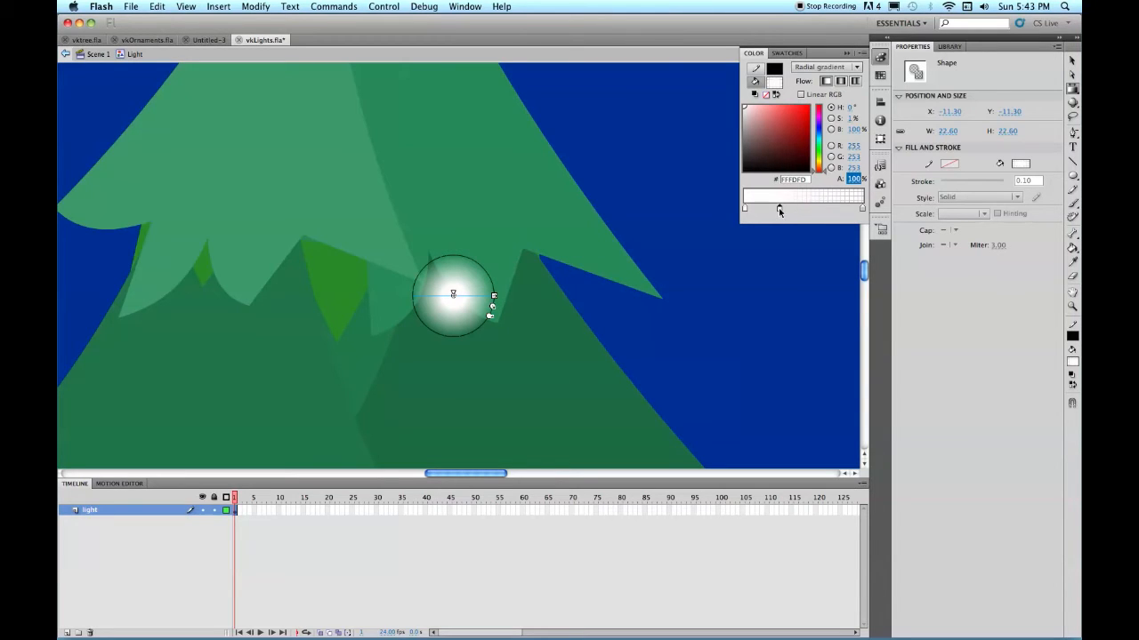
# Step: Add a yellow #FCF592 stop near the gradient's center and move it slightly outward
pyautogui.click(754, 208)
pyautogui.moveTo(754, 210); pyautogui.dragTo(752, 210)
pyautogui.moveTo(825, 177); pyautogui.dragTo(827, 163)
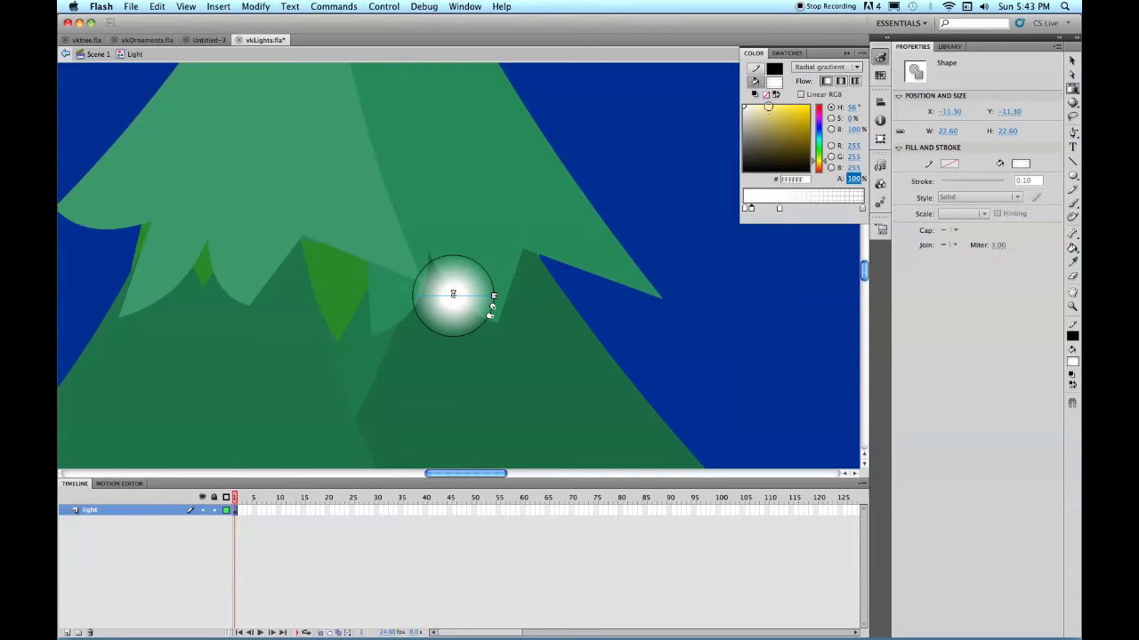
pyautogui.click(770, 106)
pyautogui.moveTo(752, 208); pyautogui.dragTo(755, 208)
pyautogui.click(746, 209)
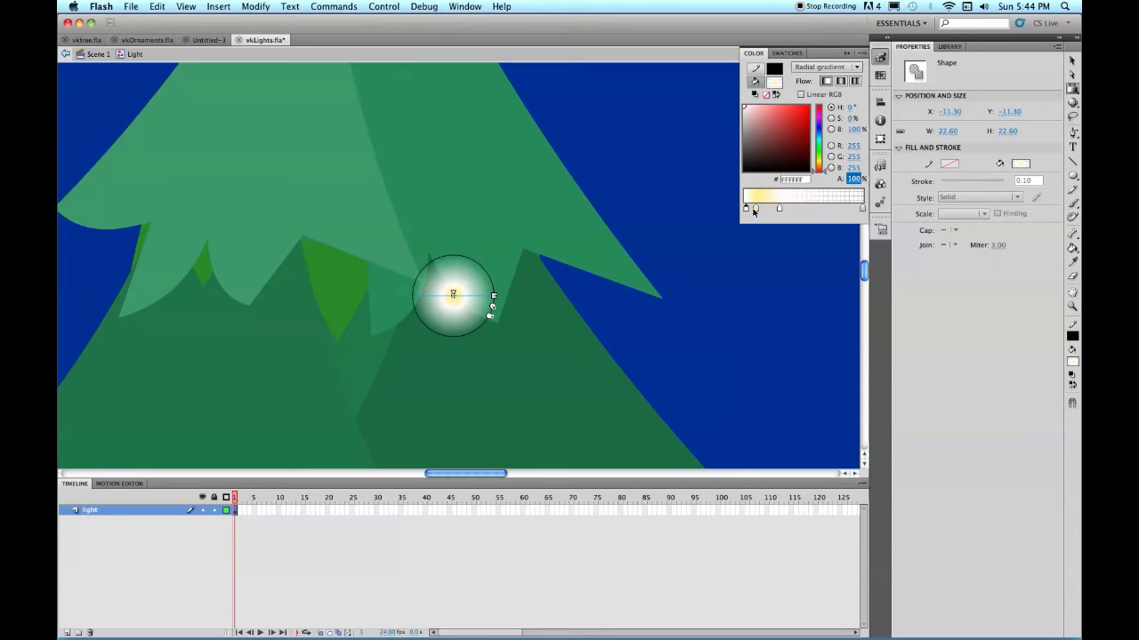
pyautogui.click(762, 209)
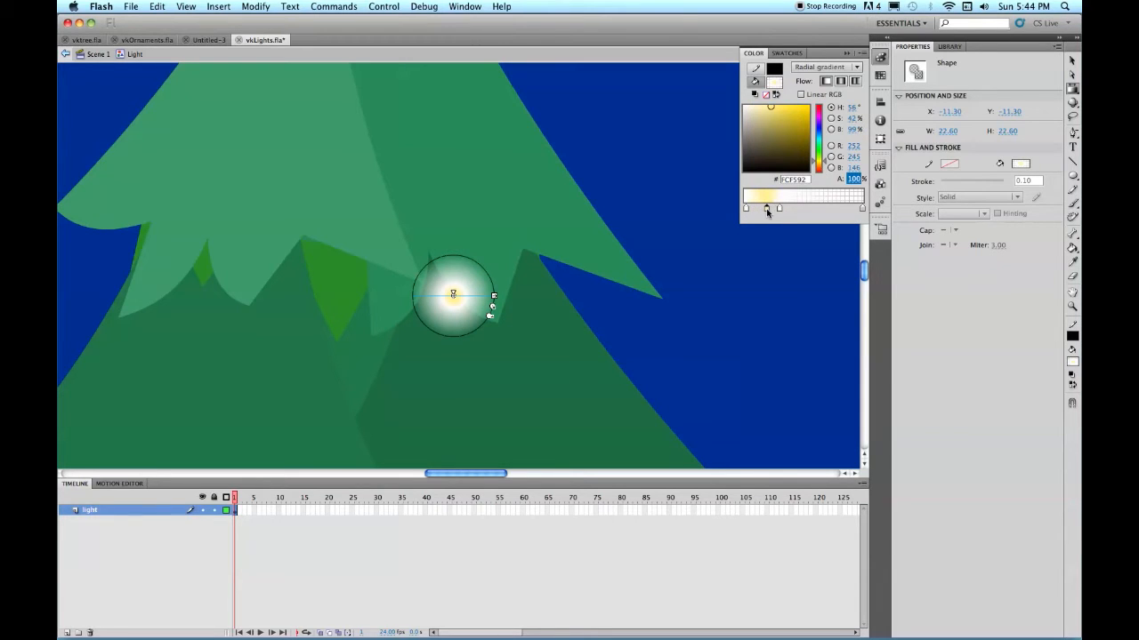
# Step: Add a near-white #FCFCFA stop between the center and yellow stops, and nudge the yellow stop slightly inward
pyautogui.click(746, 209)
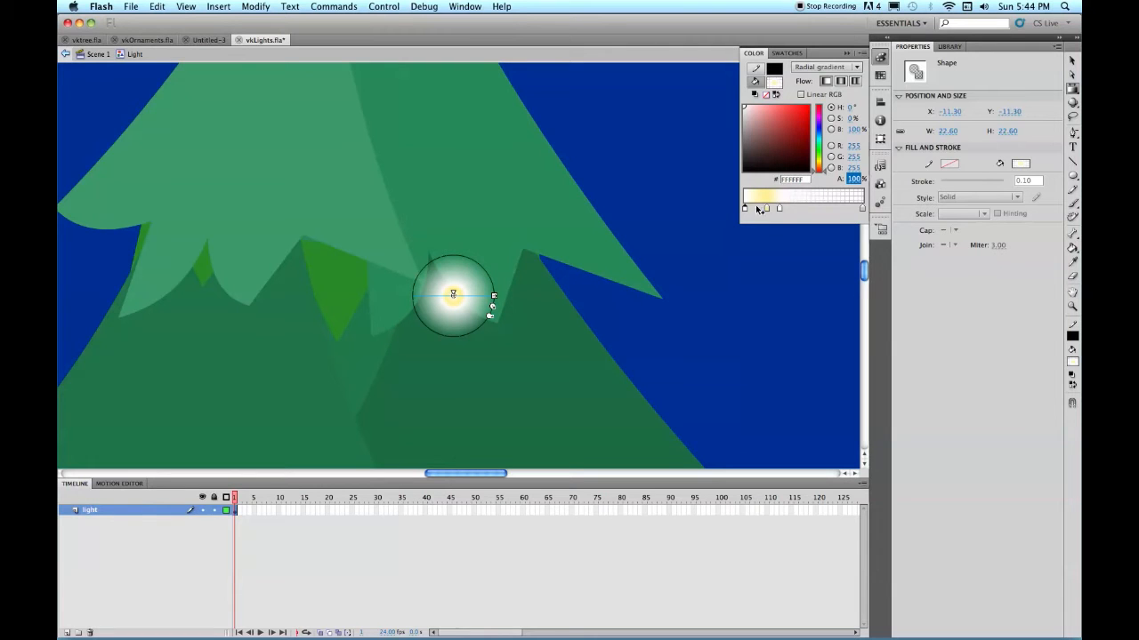
pyautogui.click(754, 210)
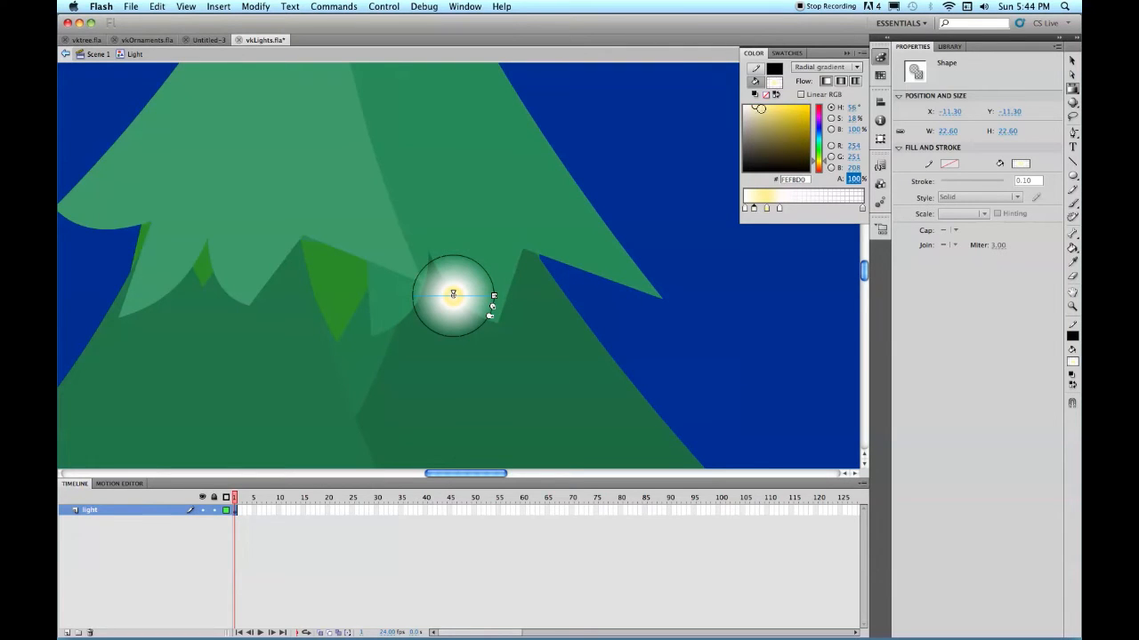
pyautogui.moveTo(761, 114); pyautogui.dragTo(756, 130)
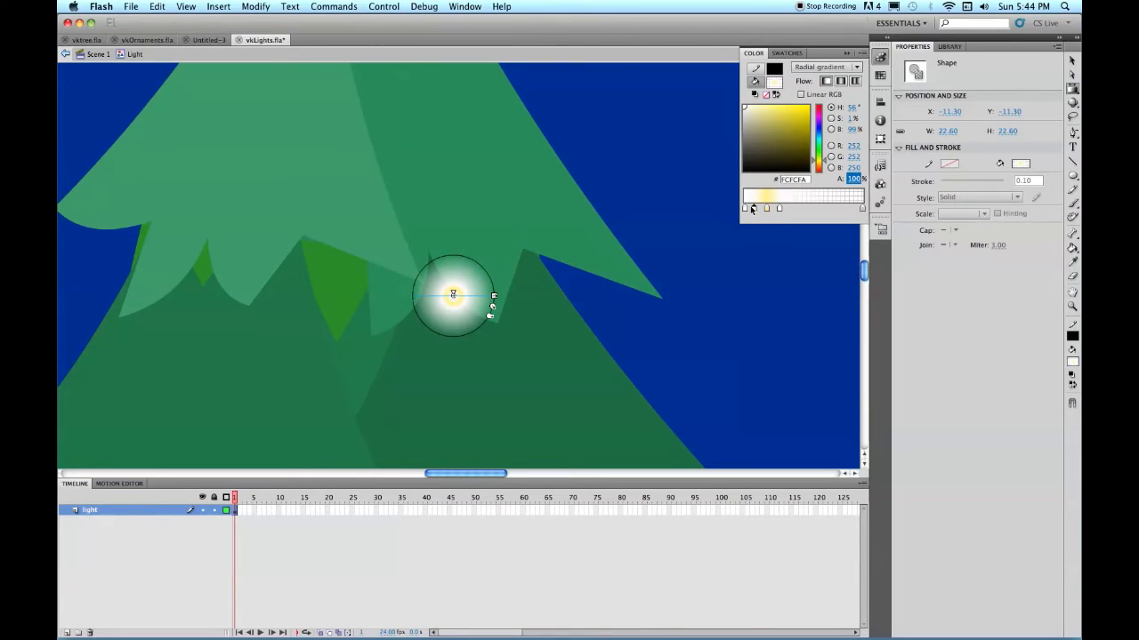
pyautogui.moveTo(752, 210); pyautogui.dragTo(766, 210)
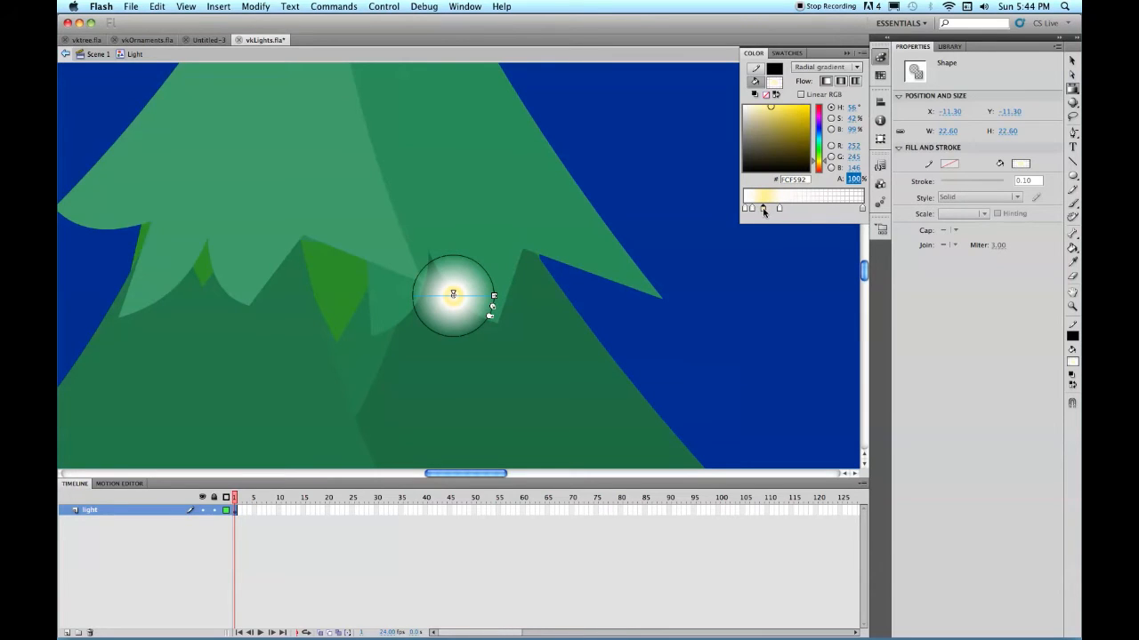
# Step: Move the opaque white stop inward beside the yellow one and recolor it pale cream #F7F2DA
pyautogui.click(779, 210)
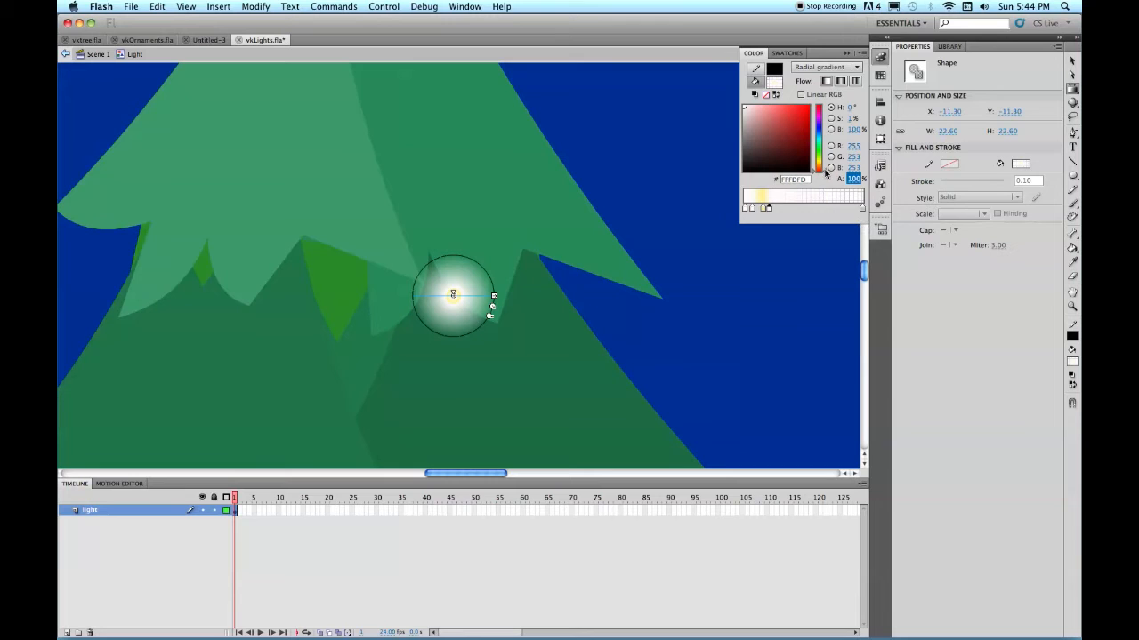
pyautogui.moveTo(826, 174); pyautogui.dragTo(828, 168)
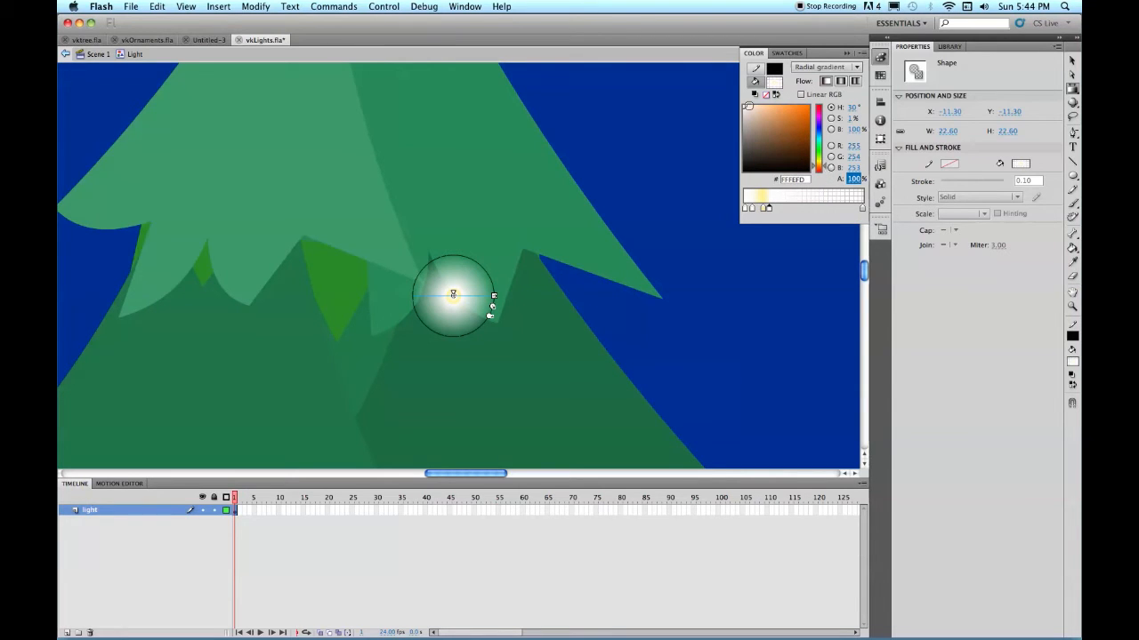
pyautogui.moveTo(825, 170); pyautogui.dragTo(827, 163)
pyautogui.click(750, 108)
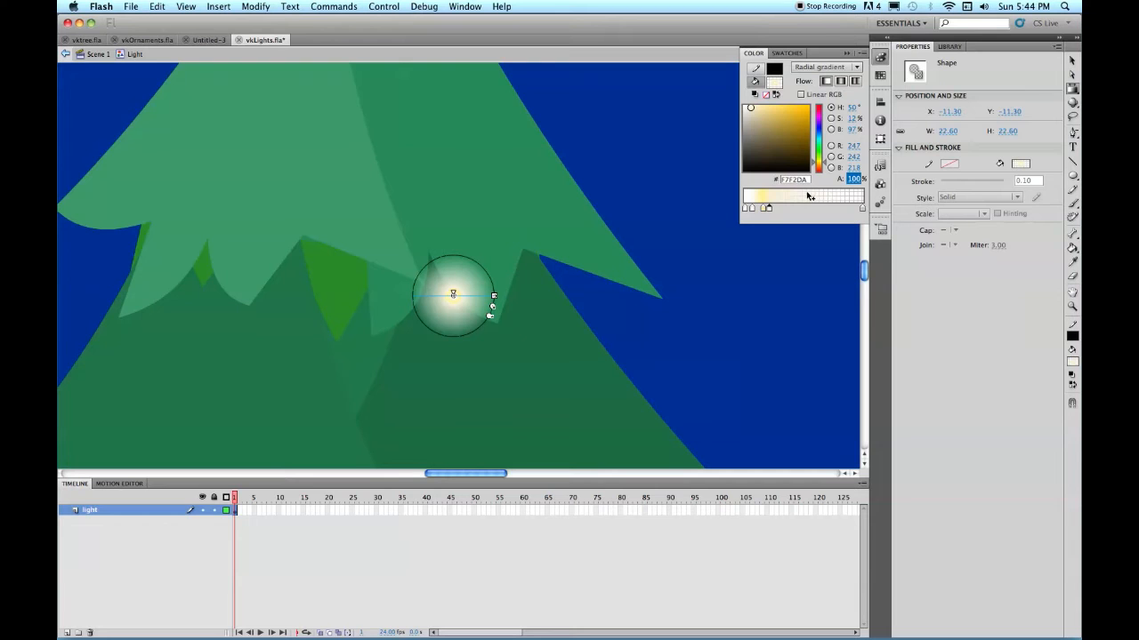
# Step: Save the document and return from the Light symbol to Scene 1 with nothing selected
pyautogui.click(309, 550)
pyautogui.press('super+s')
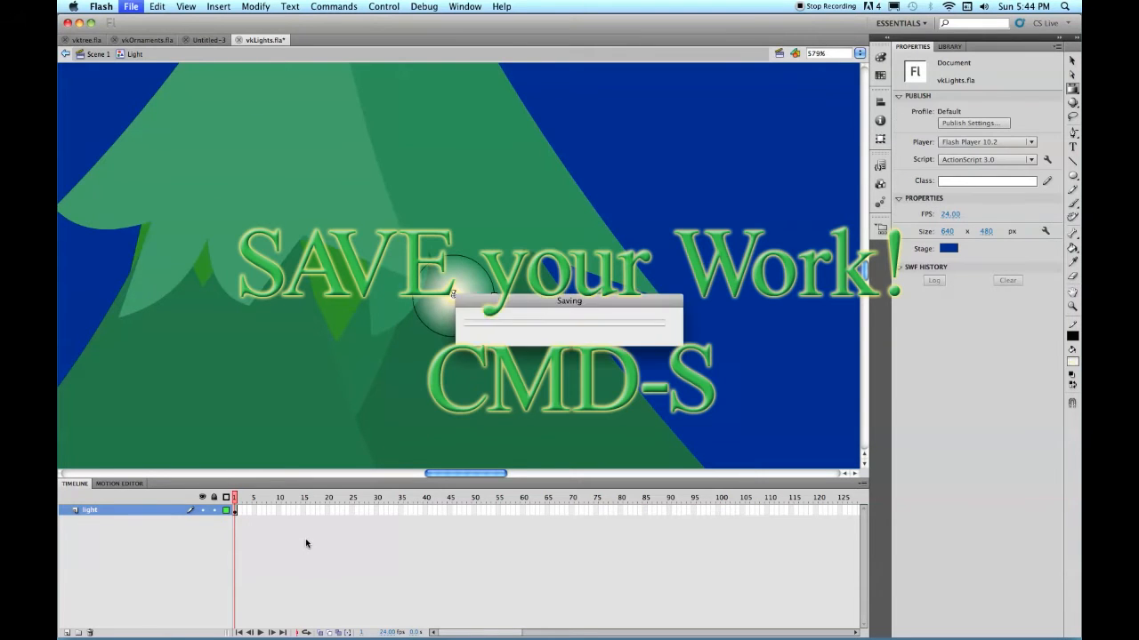
pyautogui.click(80, 54)
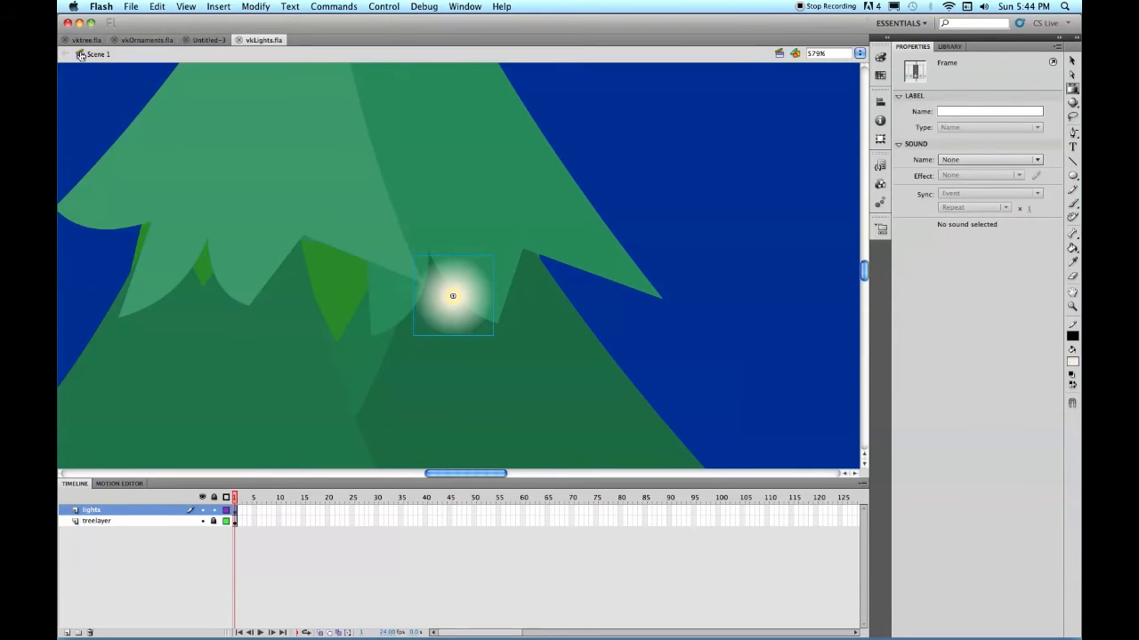
pyautogui.click(860, 54)
pyautogui.click(863, 53)
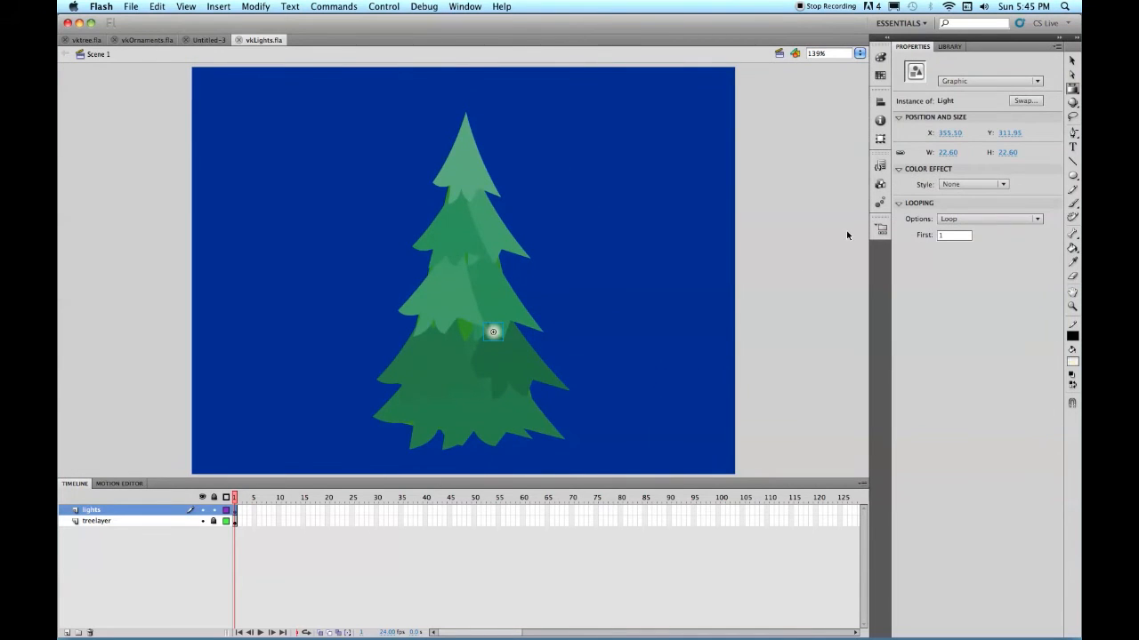
pyautogui.click(663, 170)
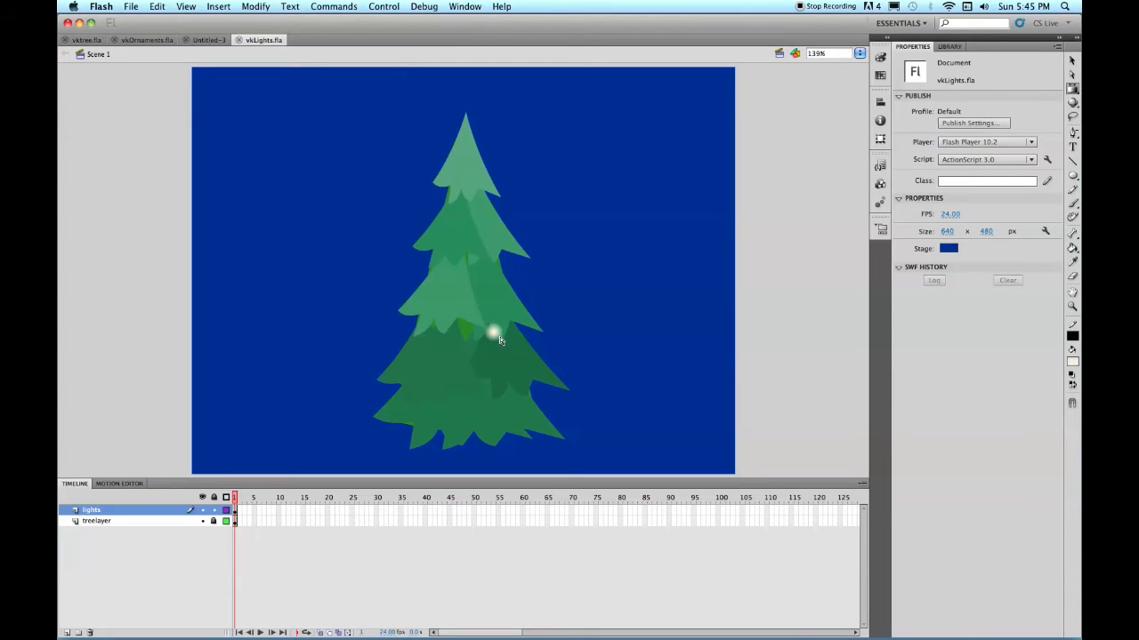
# Step: Shrink the light on the tree to 16.80 by 16.80 px with the Free Transform tool
pyautogui.click(1071, 89)
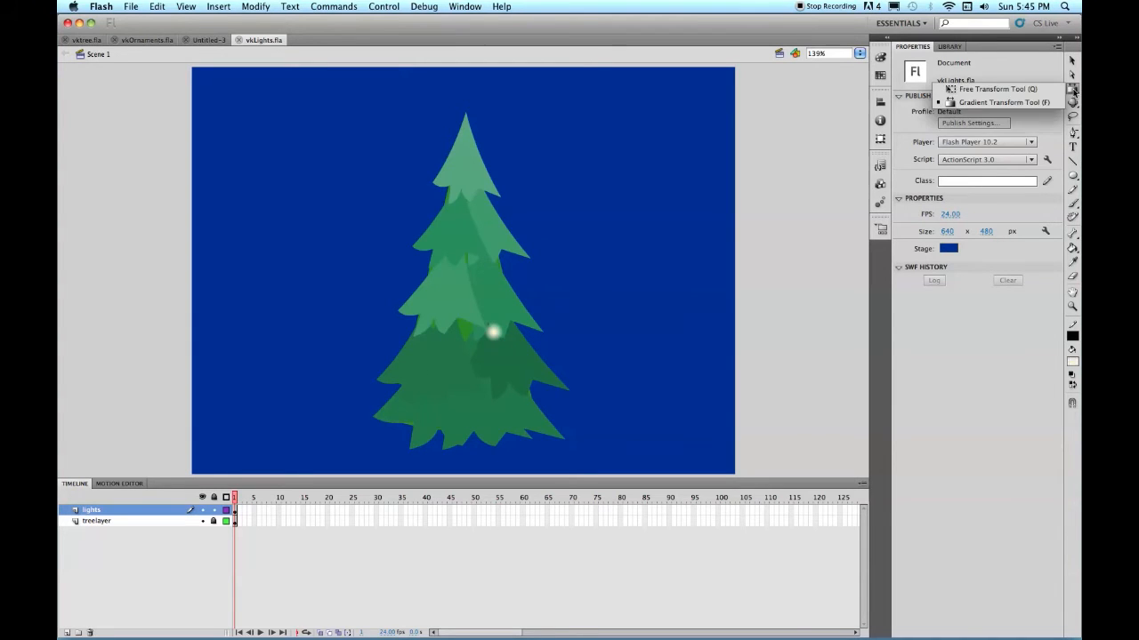
pyautogui.click(1014, 89)
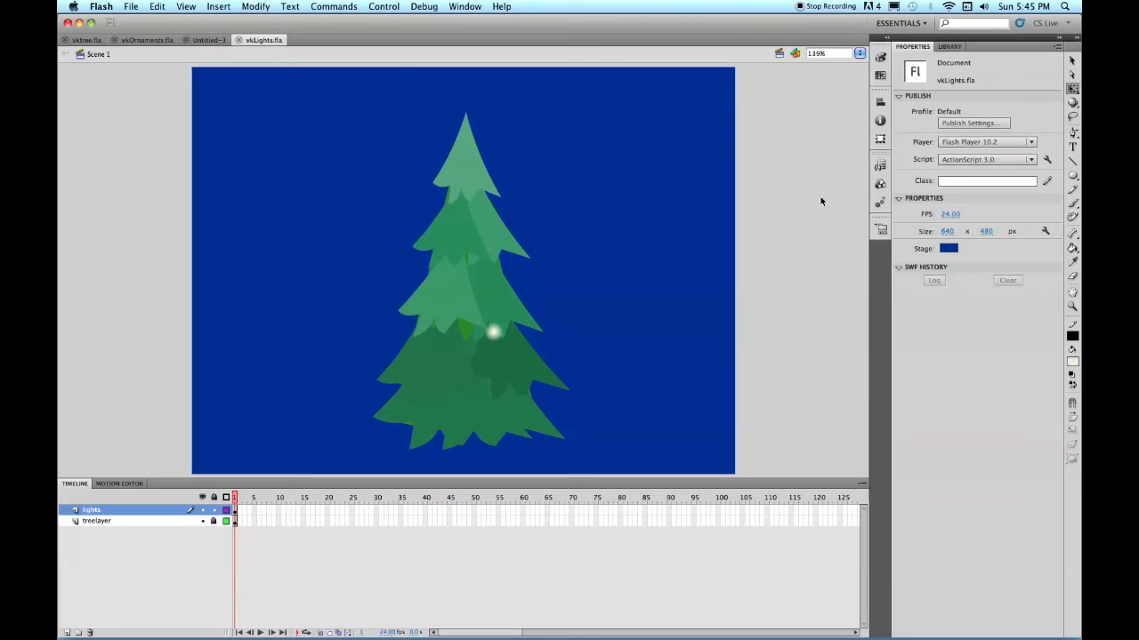
pyautogui.click(235, 511)
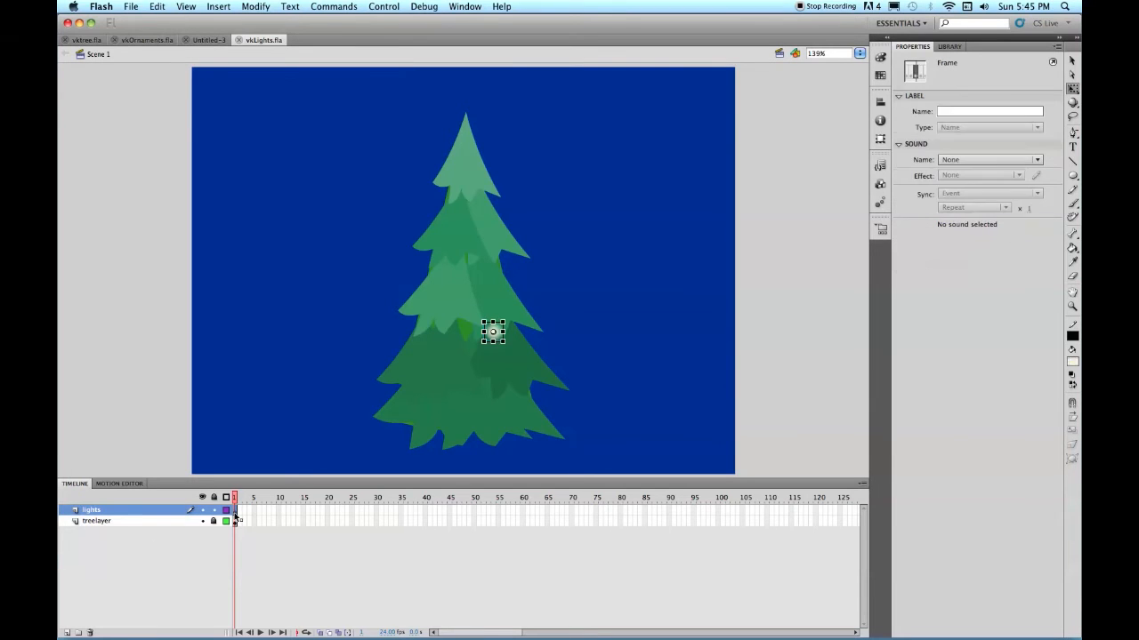
pyautogui.click(481, 343)
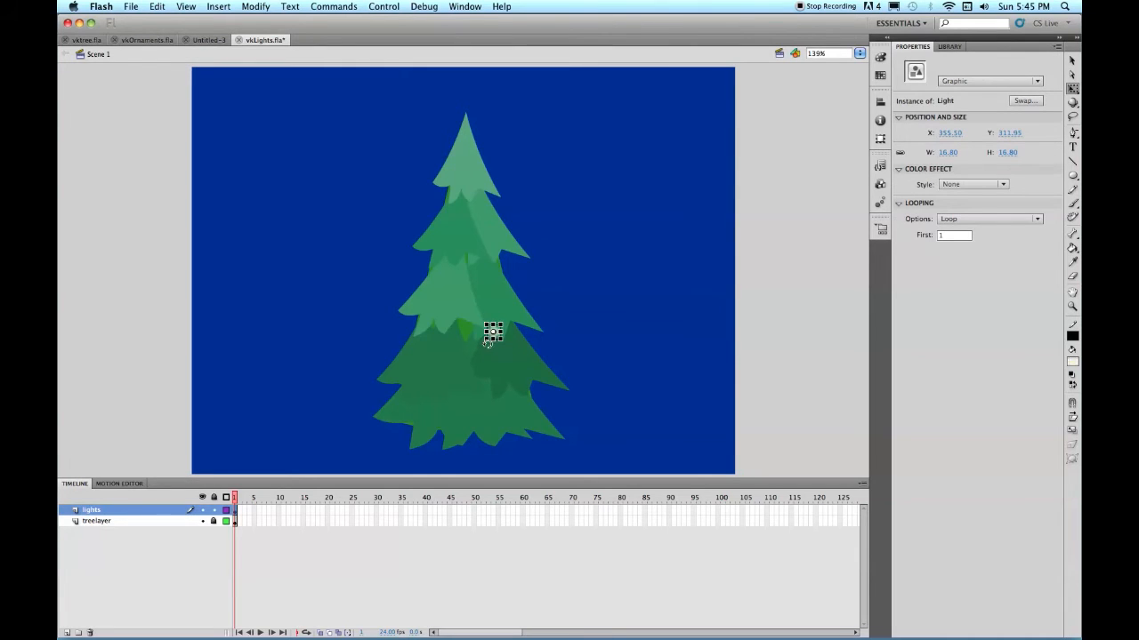
# Step: Paste ten copies of the small light and scatter them over the tree from its tip to the lowest branches
pyautogui.click(1071, 61)
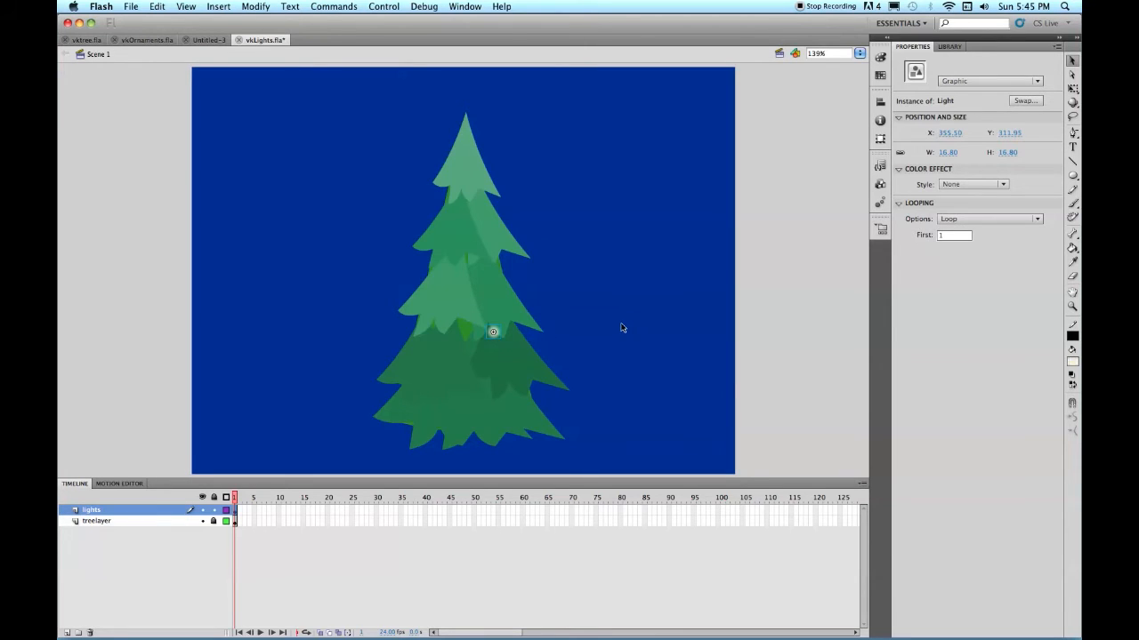
pyautogui.press('super+v')
pyautogui.press('super+v')
pyautogui.moveTo(458, 281); pyautogui.dragTo(489, 208)
pyautogui.moveTo(463, 276); pyautogui.dragTo(461, 319)
pyautogui.moveTo(463, 272); pyautogui.dragTo(435, 218)
pyautogui.moveTo(463, 272); pyautogui.dragTo(452, 404)
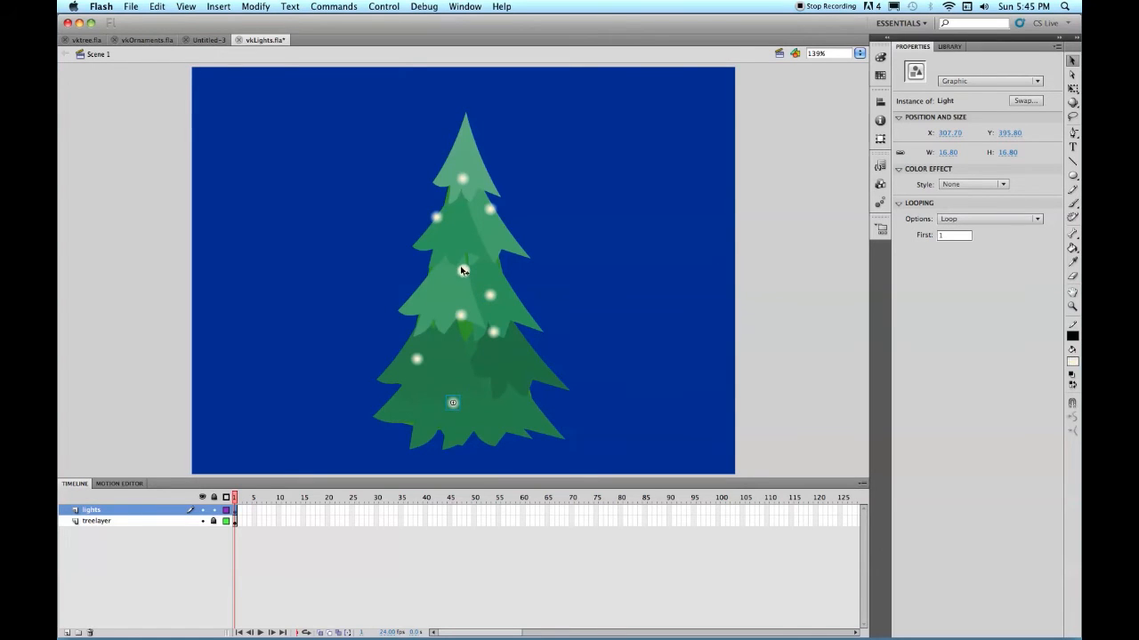
pyautogui.moveTo(463, 272); pyautogui.dragTo(418, 303)
pyautogui.moveTo(468, 272); pyautogui.dragTo(528, 390)
pyautogui.moveTo(462, 274); pyautogui.dragTo(458, 239)
# Step: Fine-tune the spacing of the lights on the lower branches, at the tree's middle and near its tip
pyautogui.click(521, 392)
pyautogui.moveTo(495, 335); pyautogui.dragTo(497, 353)
pyautogui.moveTo(425, 359); pyautogui.dragTo(421, 365)
pyautogui.moveTo(453, 405); pyautogui.dragTo(445, 409)
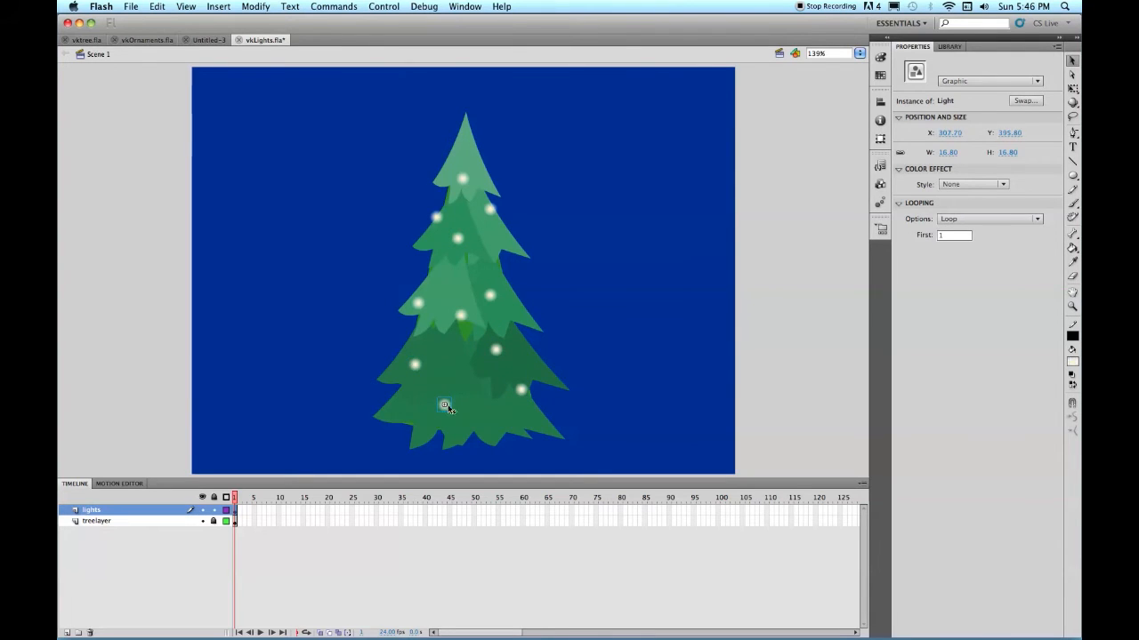
pyautogui.moveTo(464, 322); pyautogui.dragTo(463, 331)
pyautogui.moveTo(464, 177); pyautogui.dragTo(466, 169)
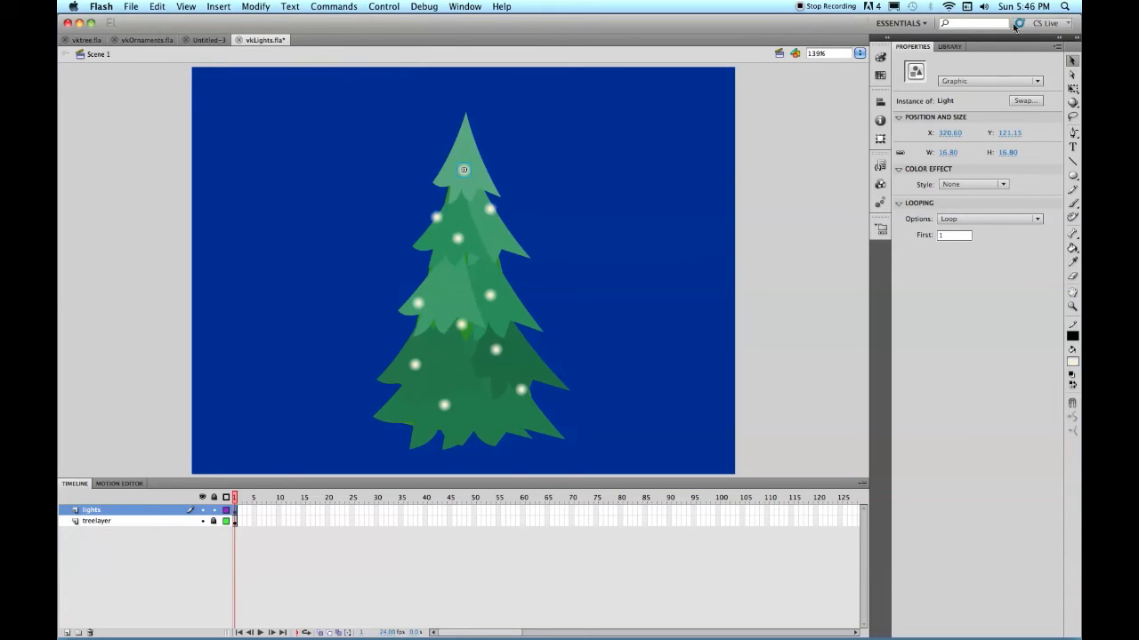
# Step: Edit the Light symbol in place, adding a keyframe at frame 20 and a classic tween from frame 1
pyautogui.click(955, 47)
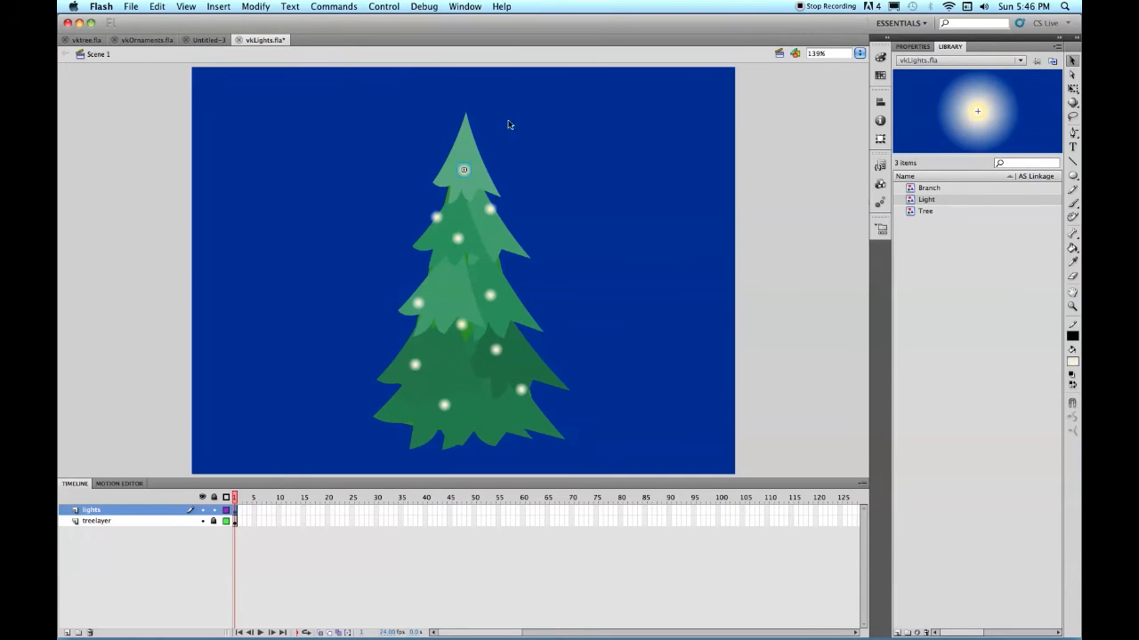
pyautogui.doubleClick(492, 213)
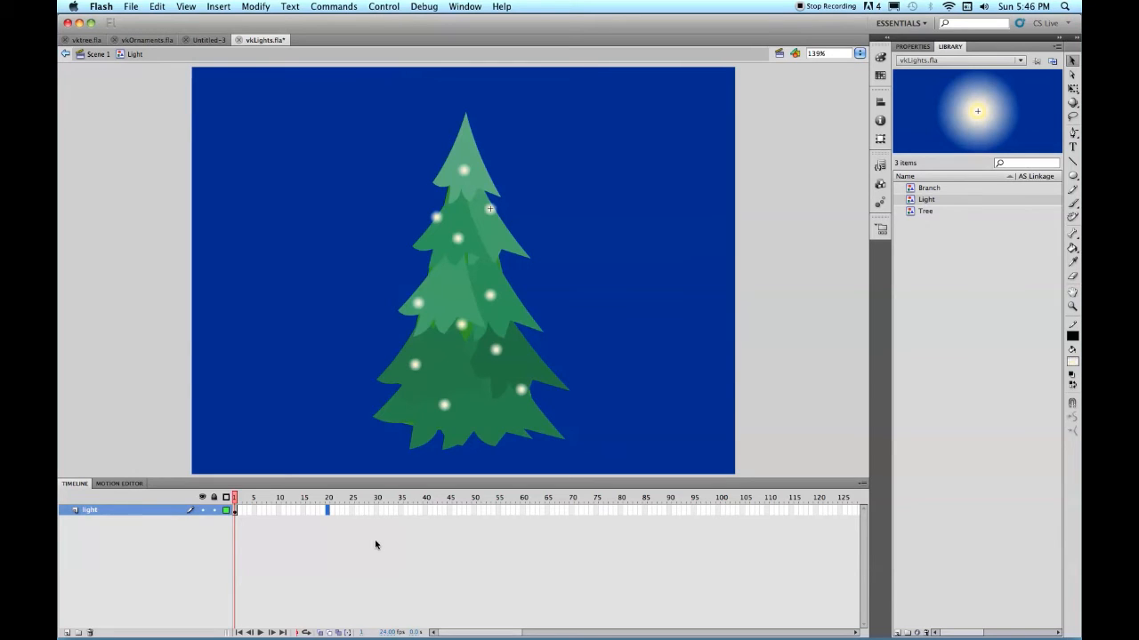
pyautogui.press('F6')
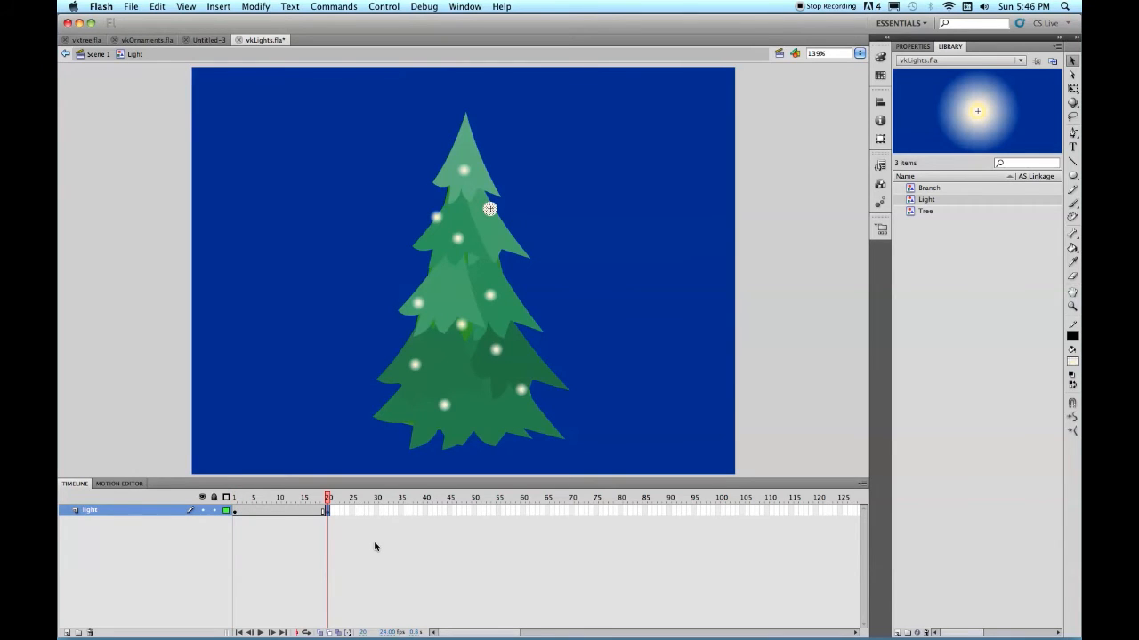
pyautogui.click(281, 511)
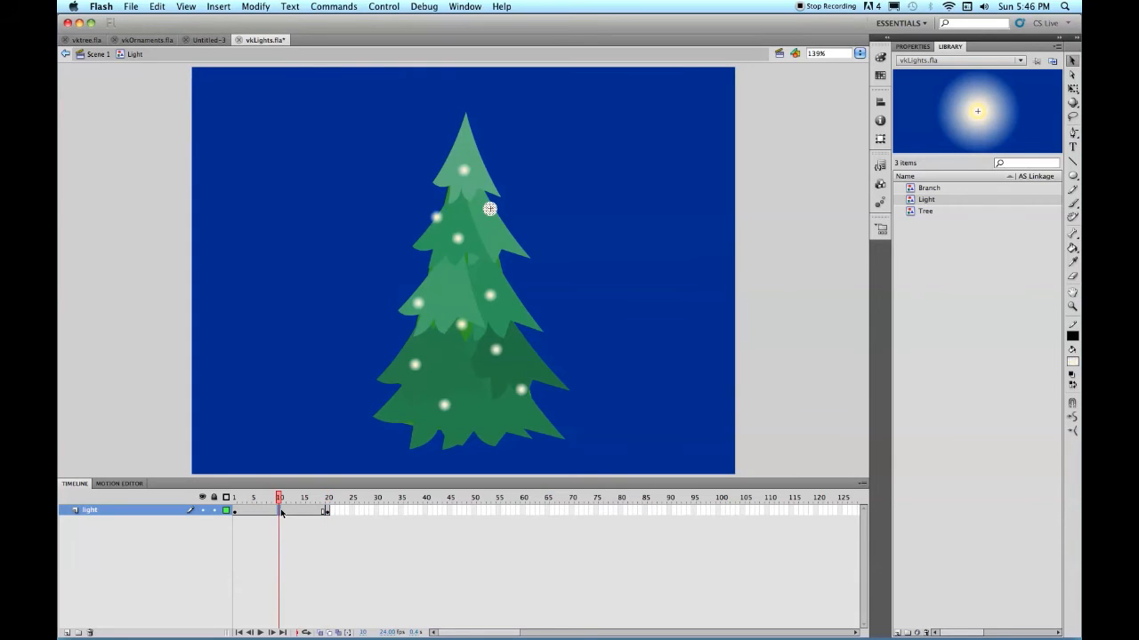
pyautogui.rightClick(281, 512)
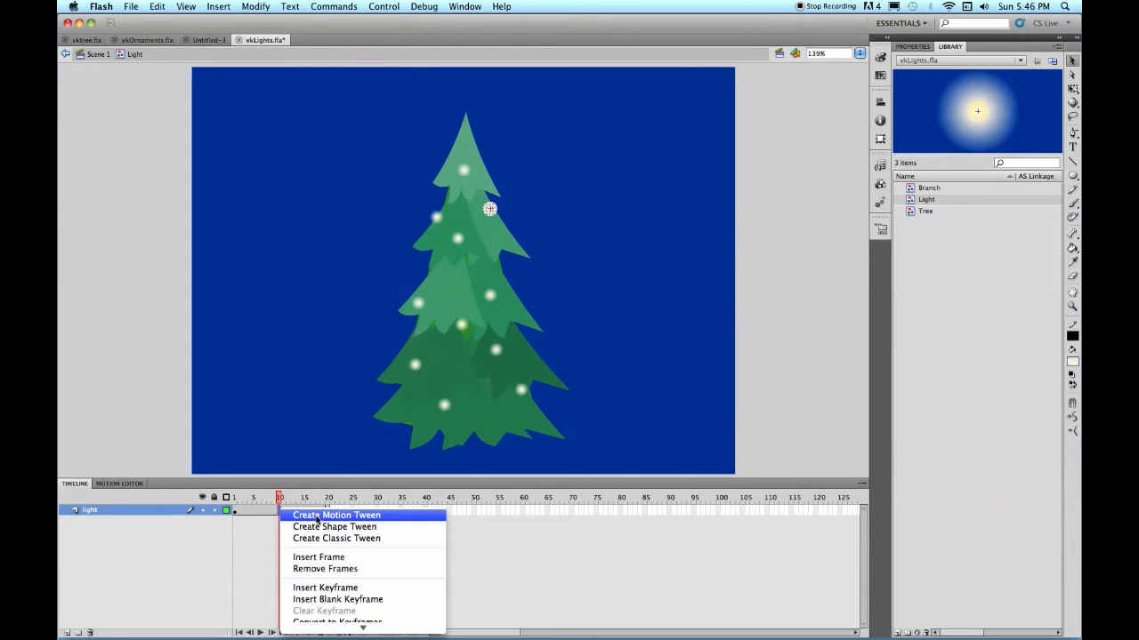
pyautogui.click(331, 539)
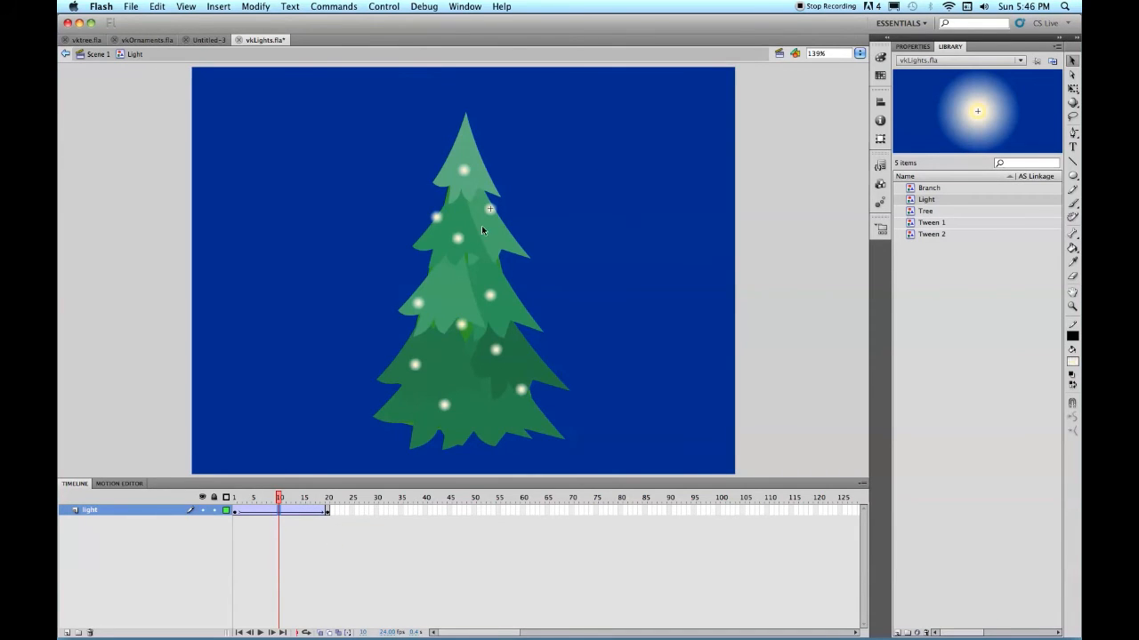
# Step: Apply a Brightness color effect of 50% to the light at frame 10 of the tween
pyautogui.click(916, 47)
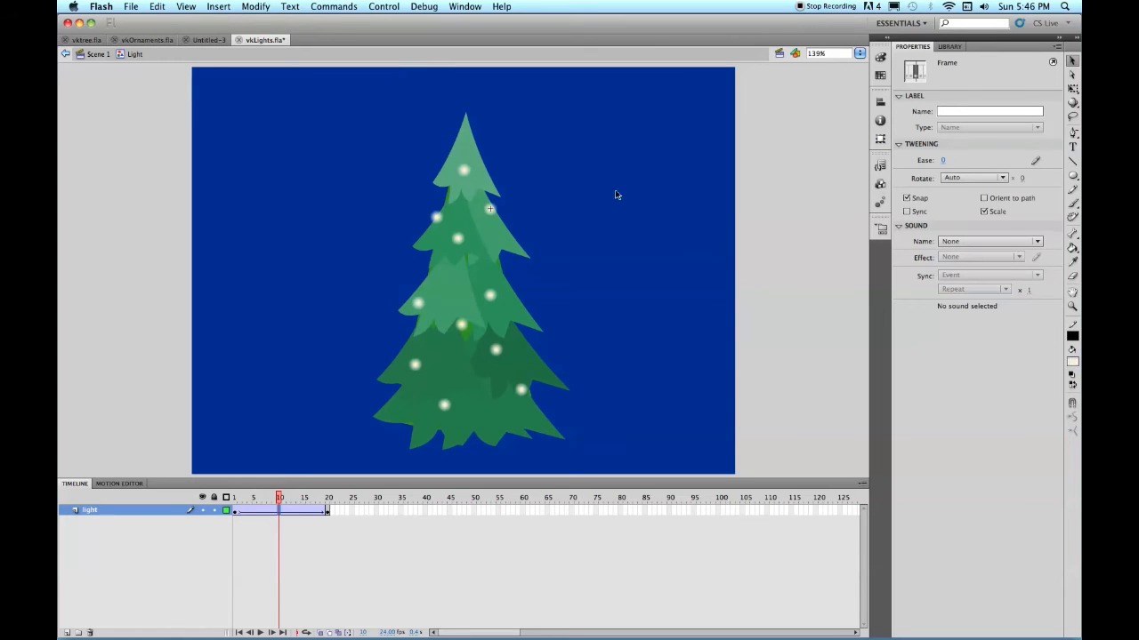
pyautogui.click(1072, 307)
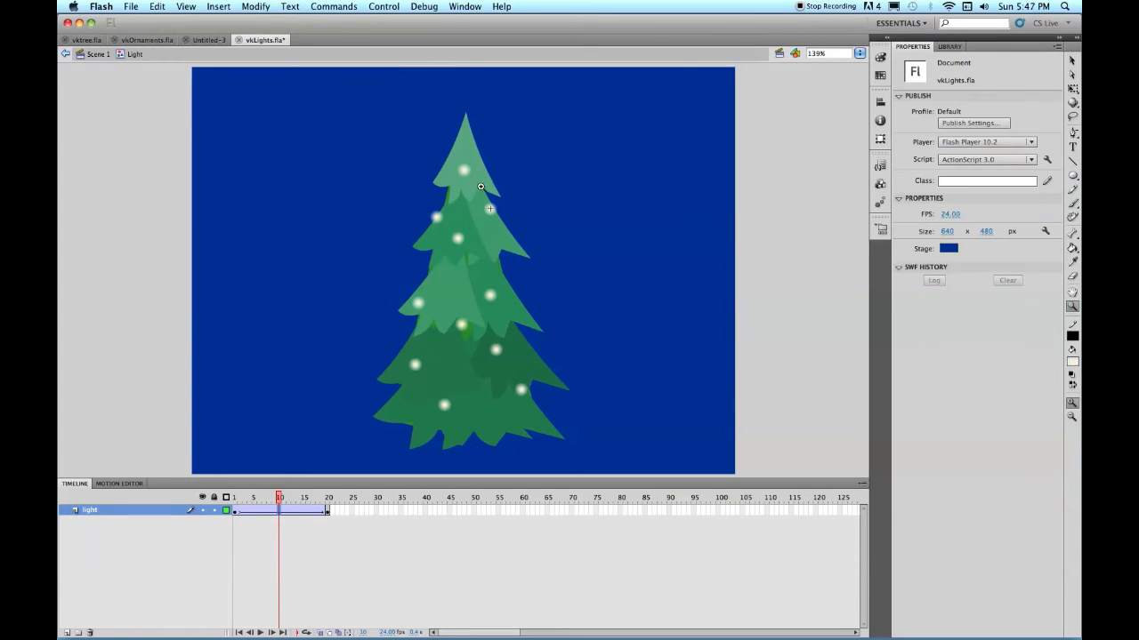
pyautogui.moveTo(481, 194); pyautogui.dragTo(510, 219)
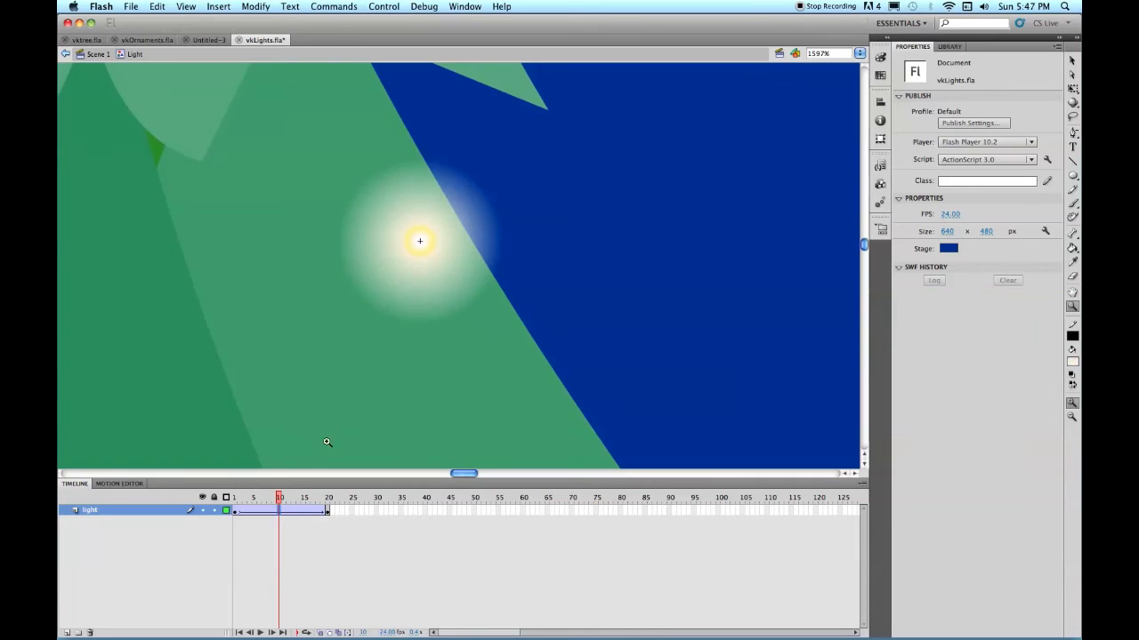
pyautogui.click(279, 514)
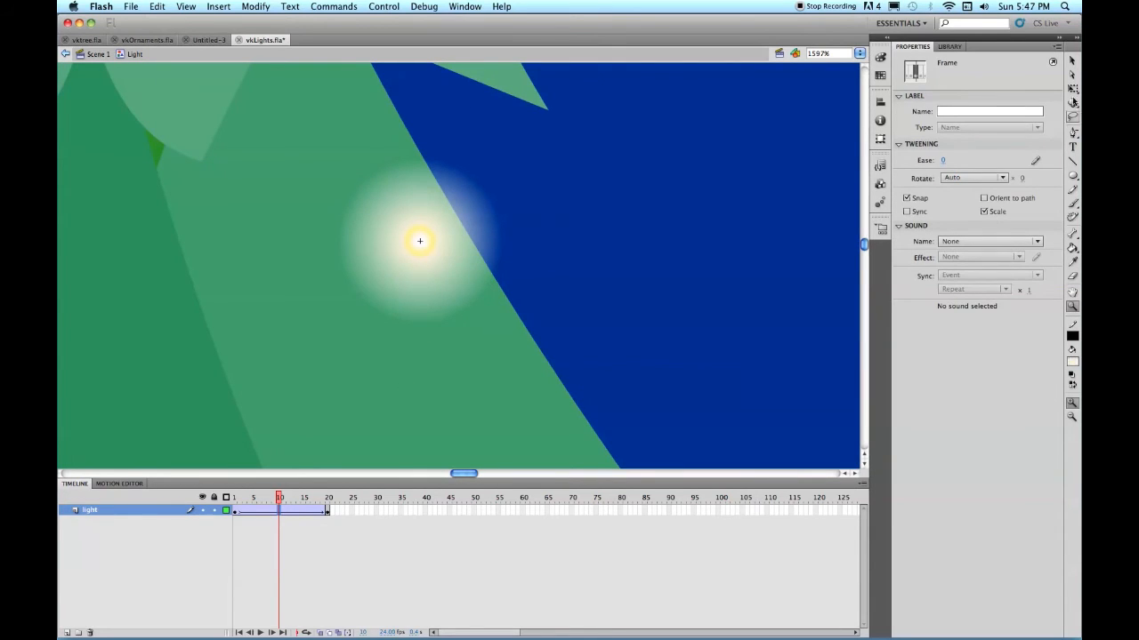
pyautogui.click(1072, 60)
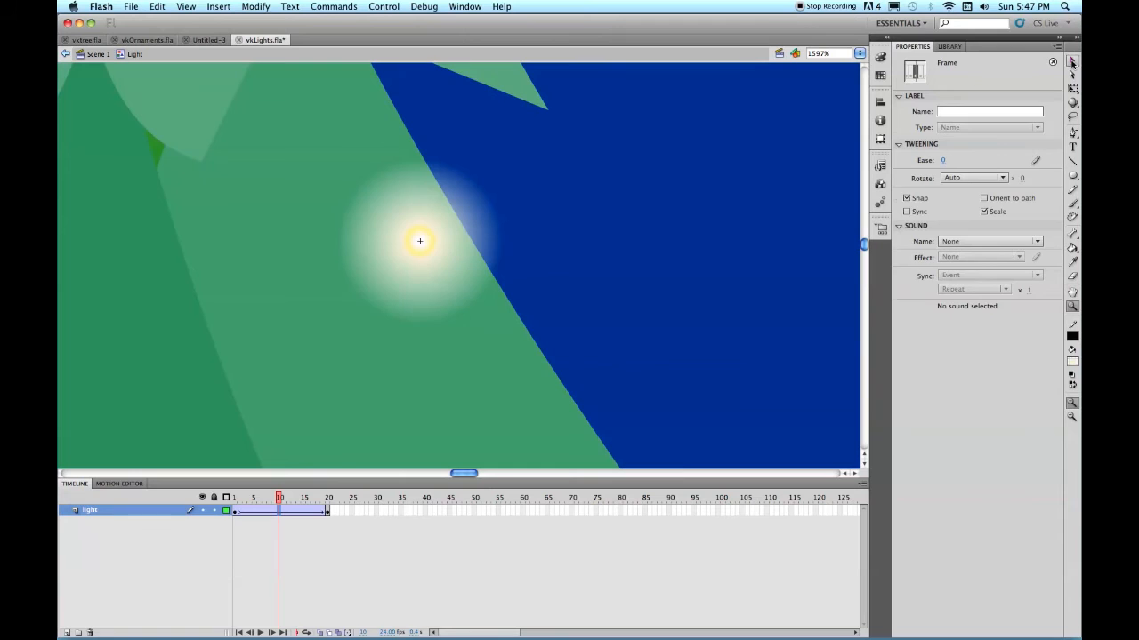
pyautogui.click(422, 258)
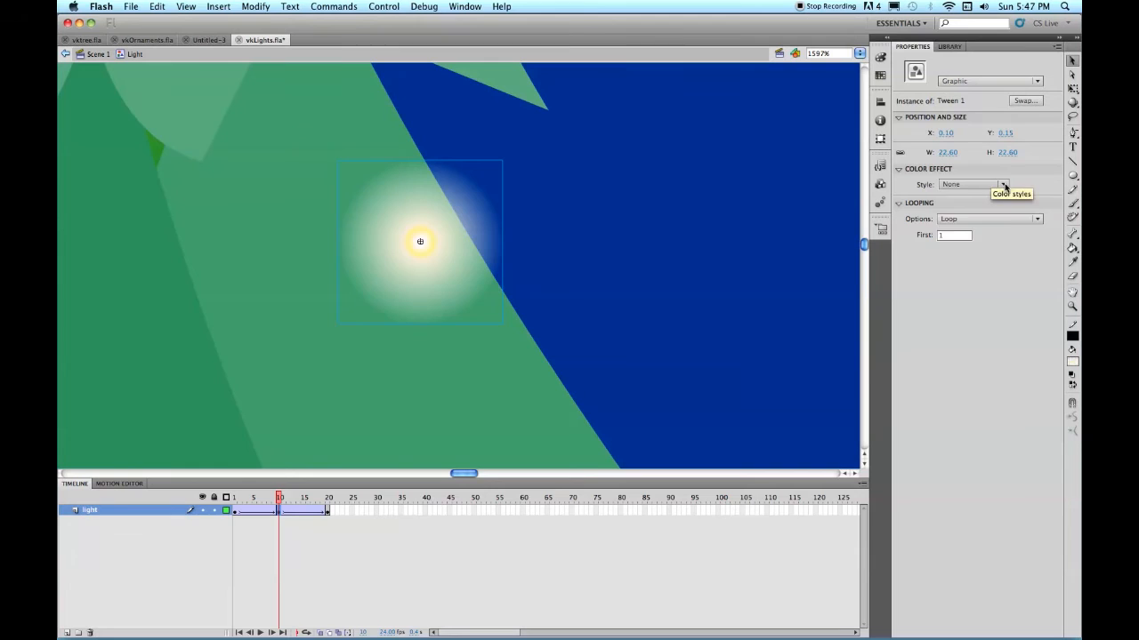
pyautogui.click(1002, 185)
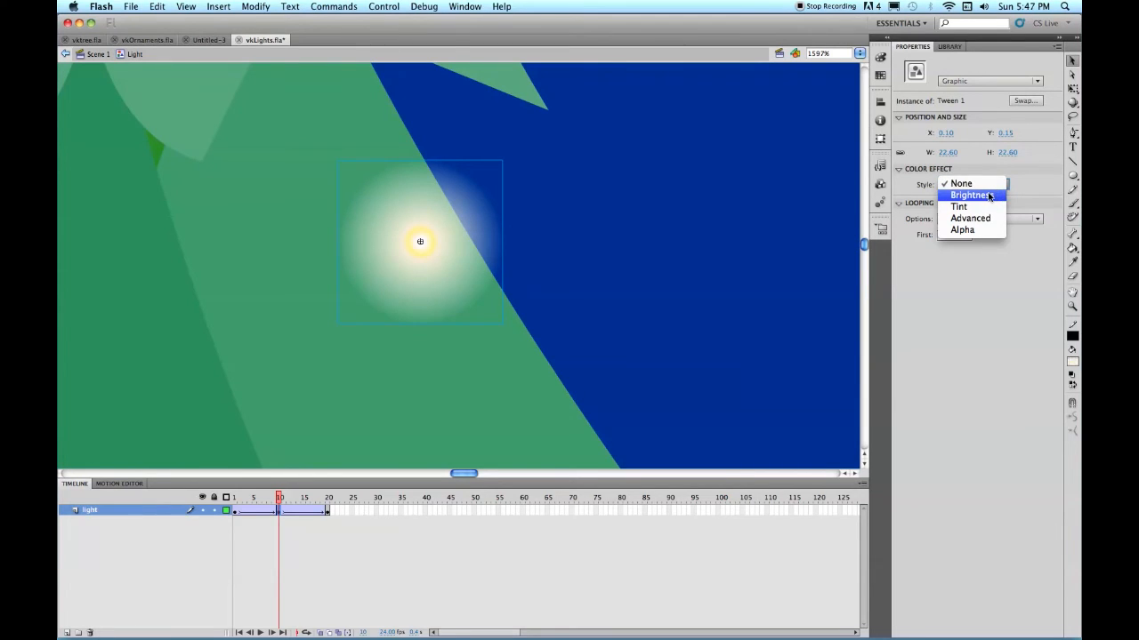
pyautogui.click(989, 195)
pyautogui.click(987, 204)
pyautogui.moveTo(990, 209); pyautogui.dragTo(993, 211)
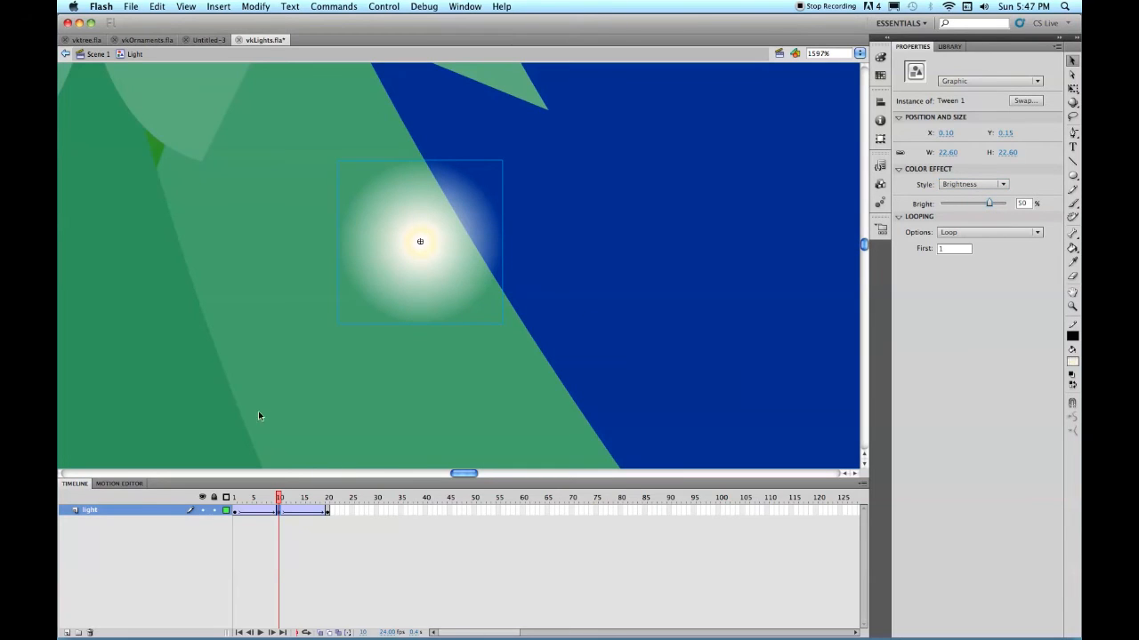
# Step: Apply a 33% pink Tint to the light at frame 5, with red 245, green 154 and blue 154
pyautogui.click(254, 510)
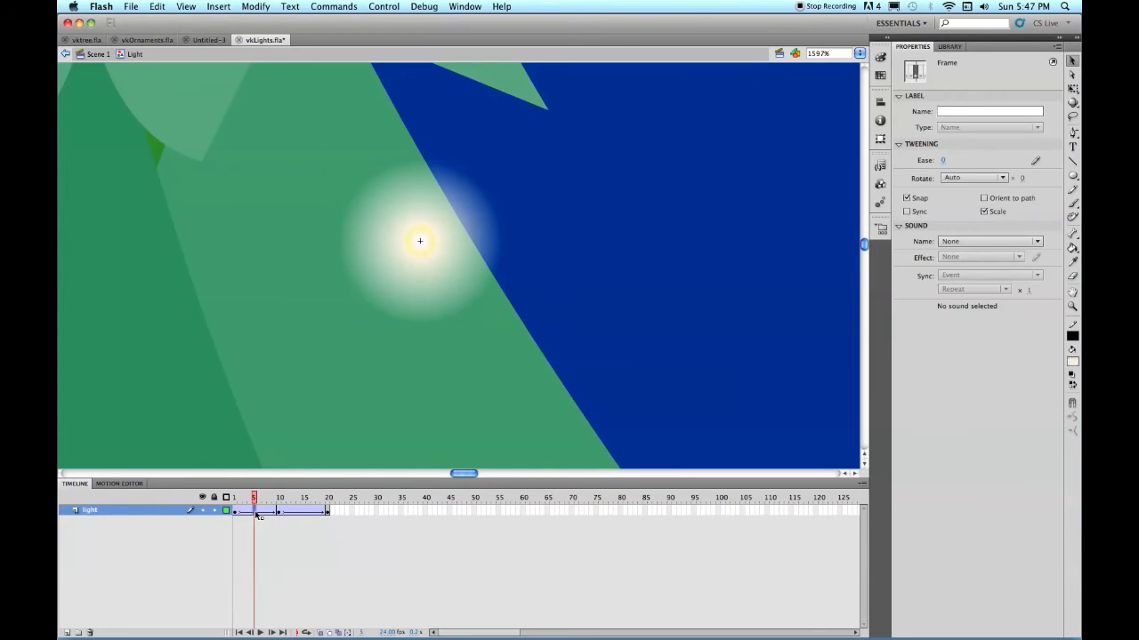
pyautogui.click(692, 191)
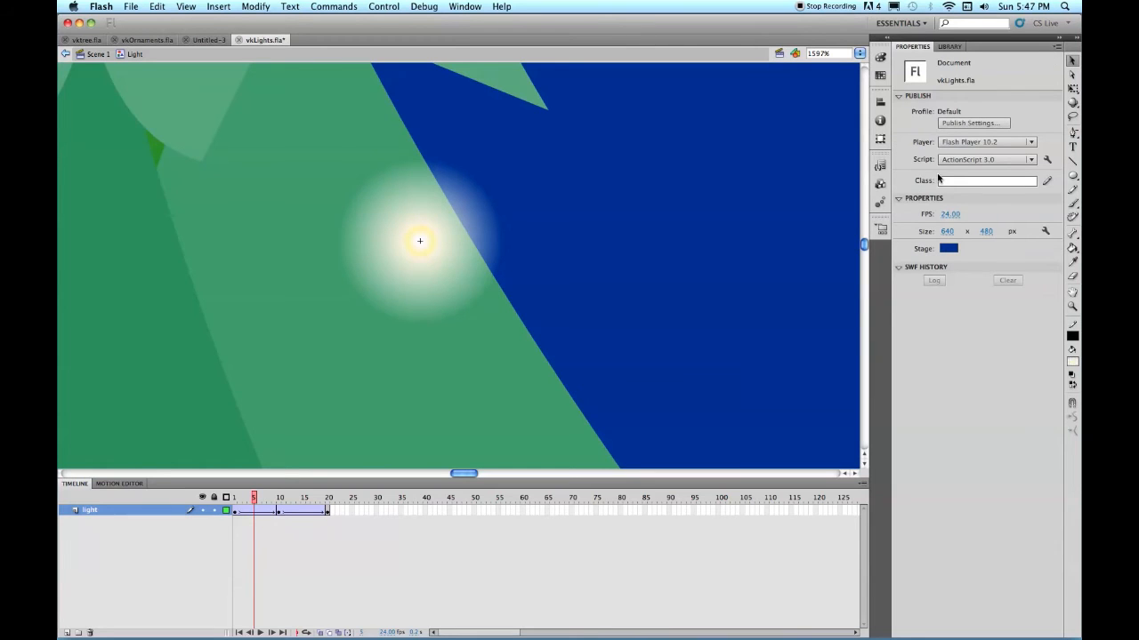
pyautogui.click(431, 252)
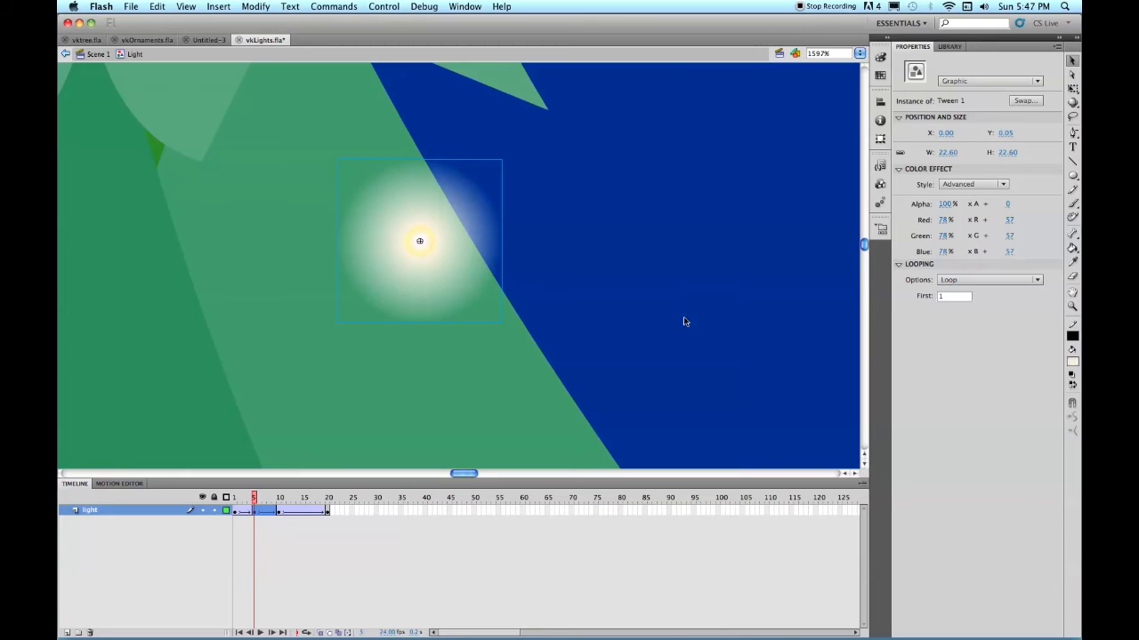
pyautogui.click(1002, 184)
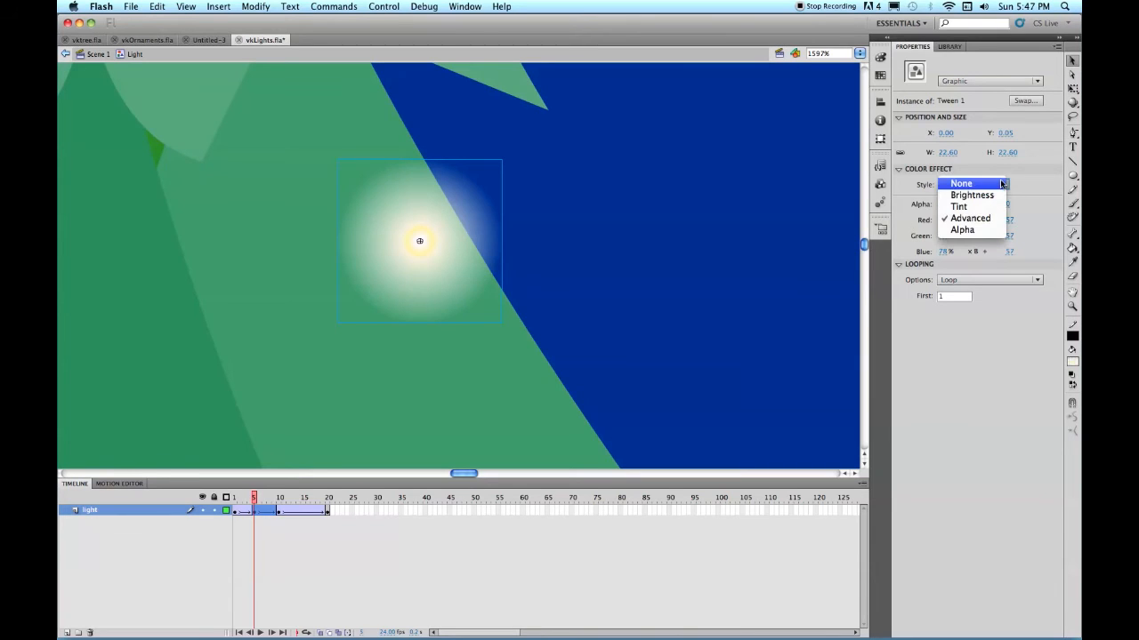
pyautogui.click(961, 208)
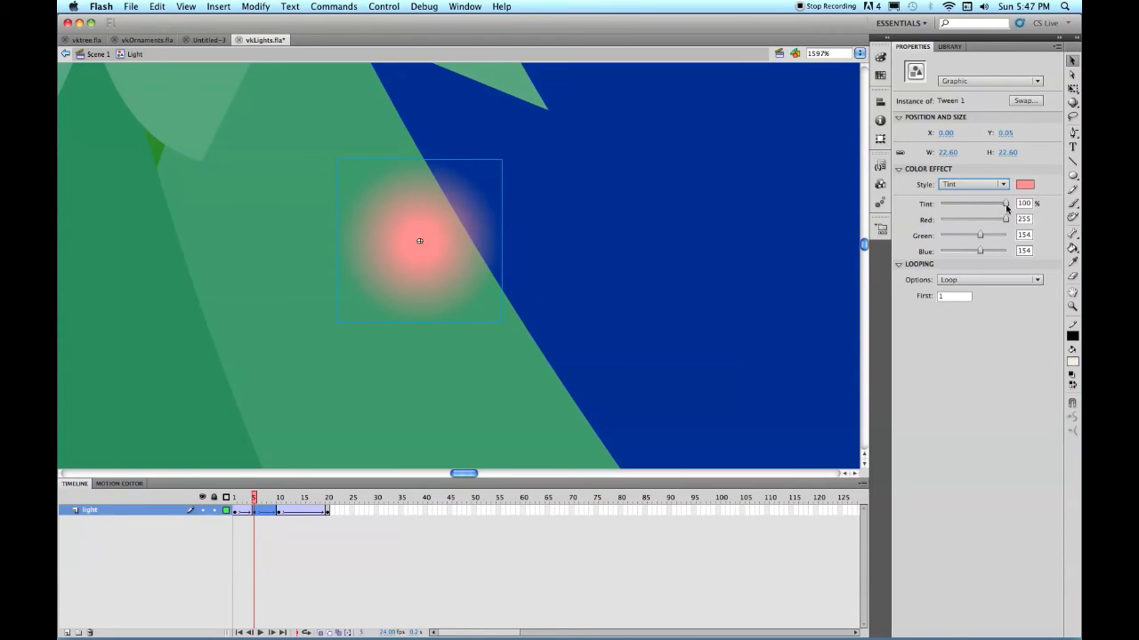
pyautogui.moveTo(1006, 208); pyautogui.dragTo(962, 212)
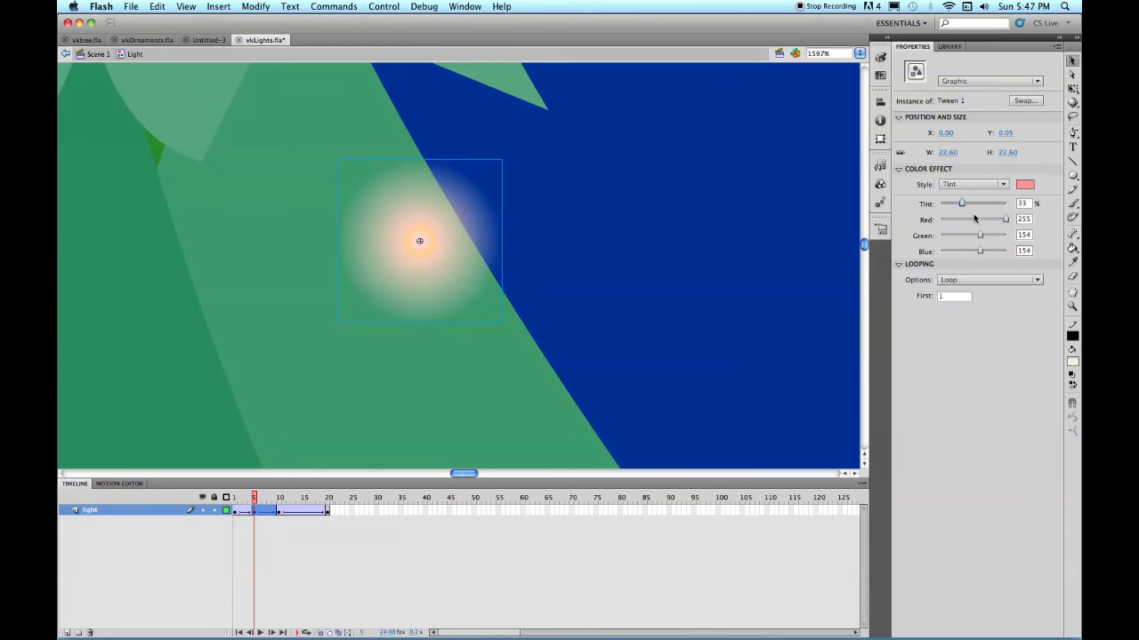
pyautogui.click(1001, 221)
# Step: Apply the same 33% pink Tint to the light at frame 15 of the Light symbol's tween
pyautogui.click(305, 512)
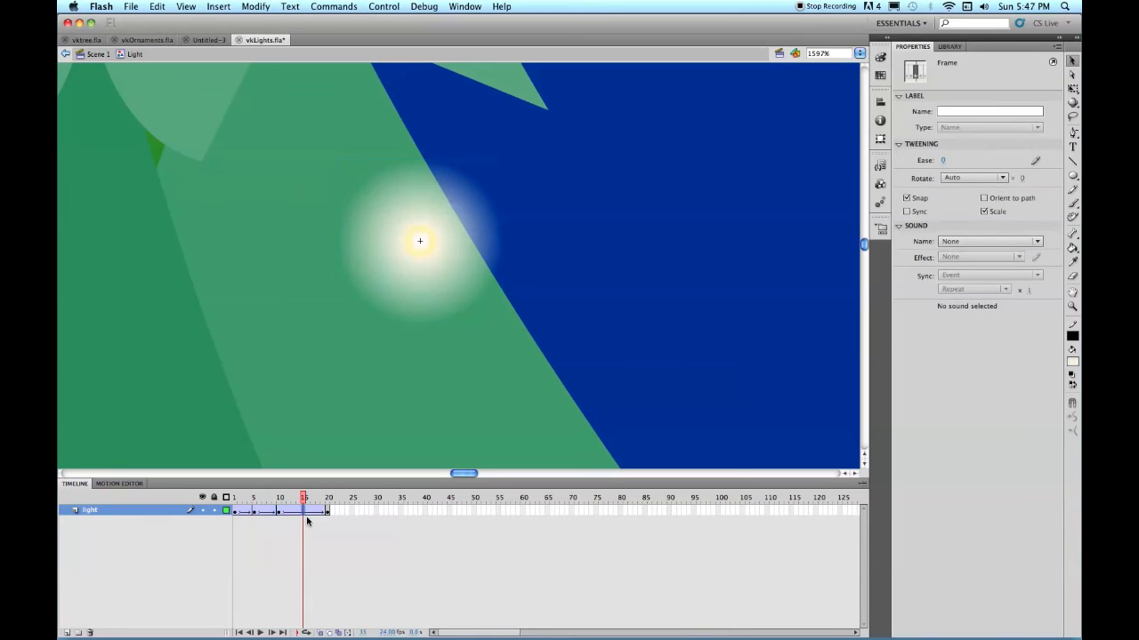
pyautogui.click(432, 257)
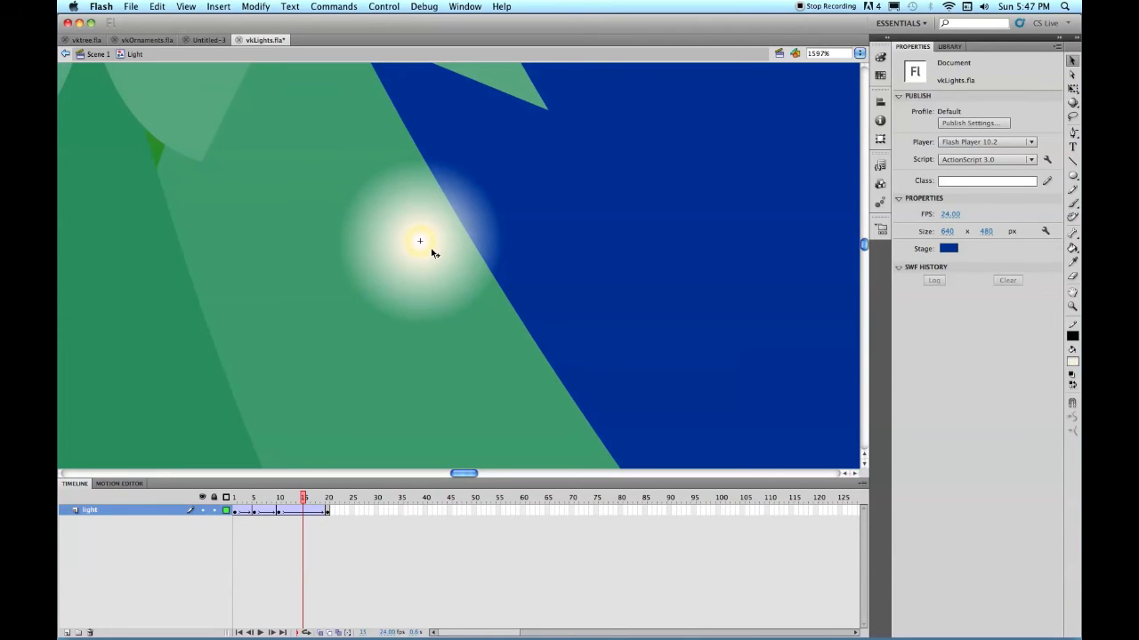
pyautogui.doubleClick(430, 247)
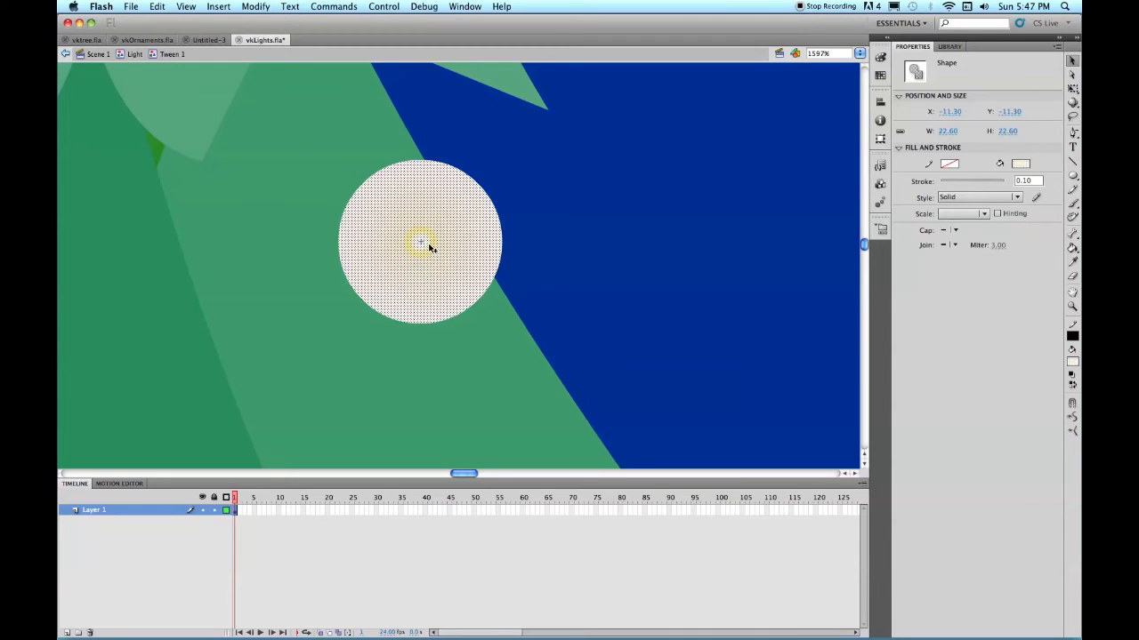
pyautogui.click(133, 54)
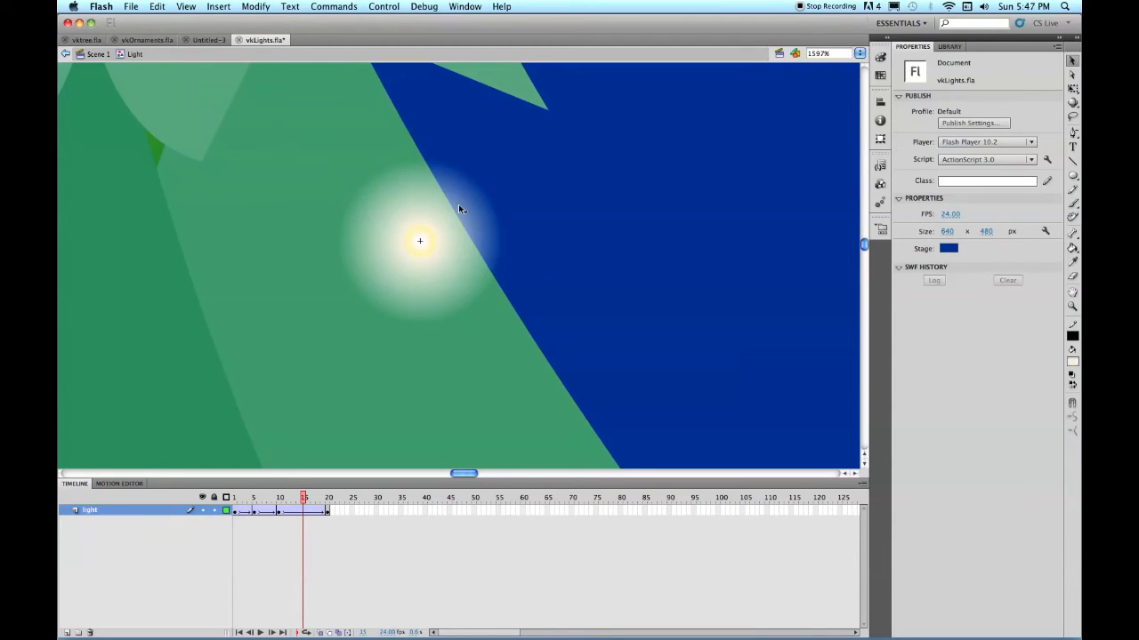
pyautogui.click(434, 254)
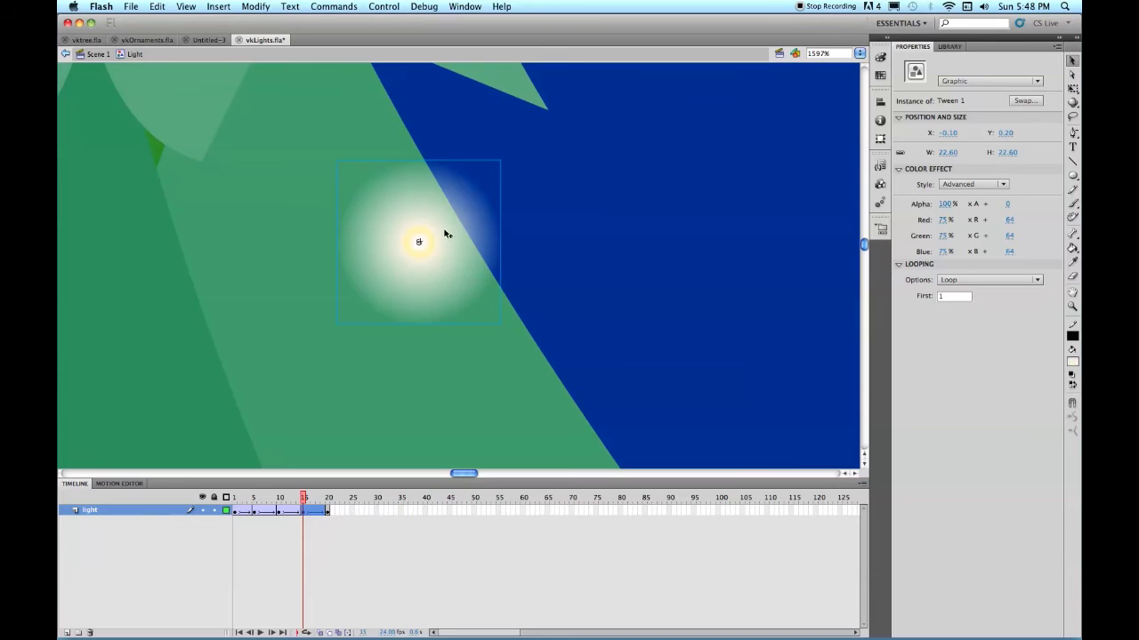
pyautogui.click(1002, 185)
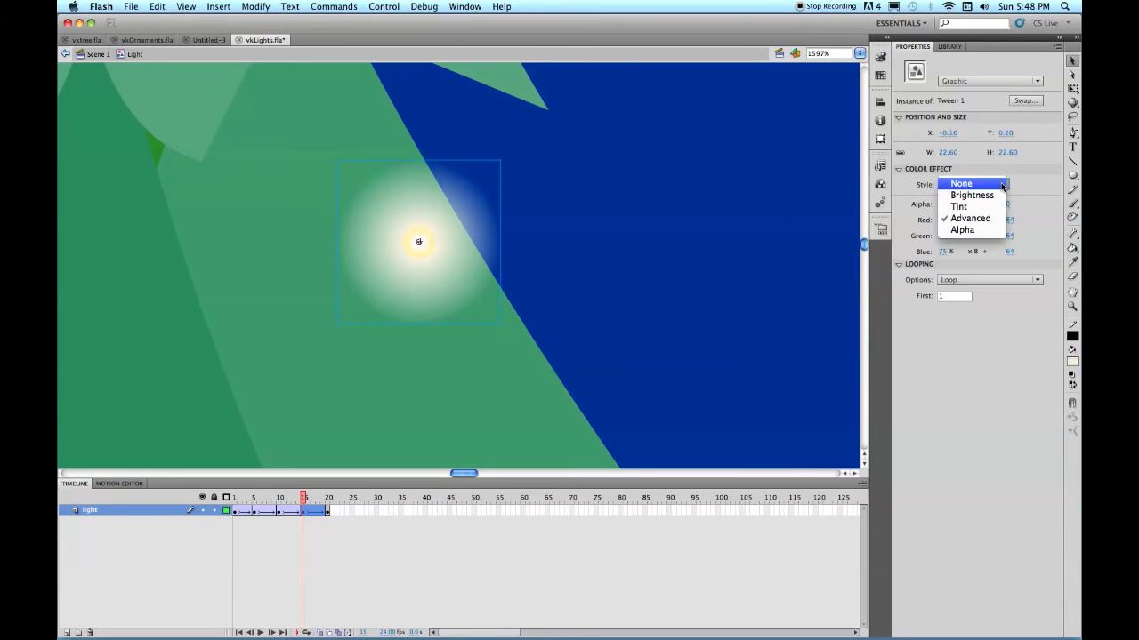
pyautogui.click(961, 210)
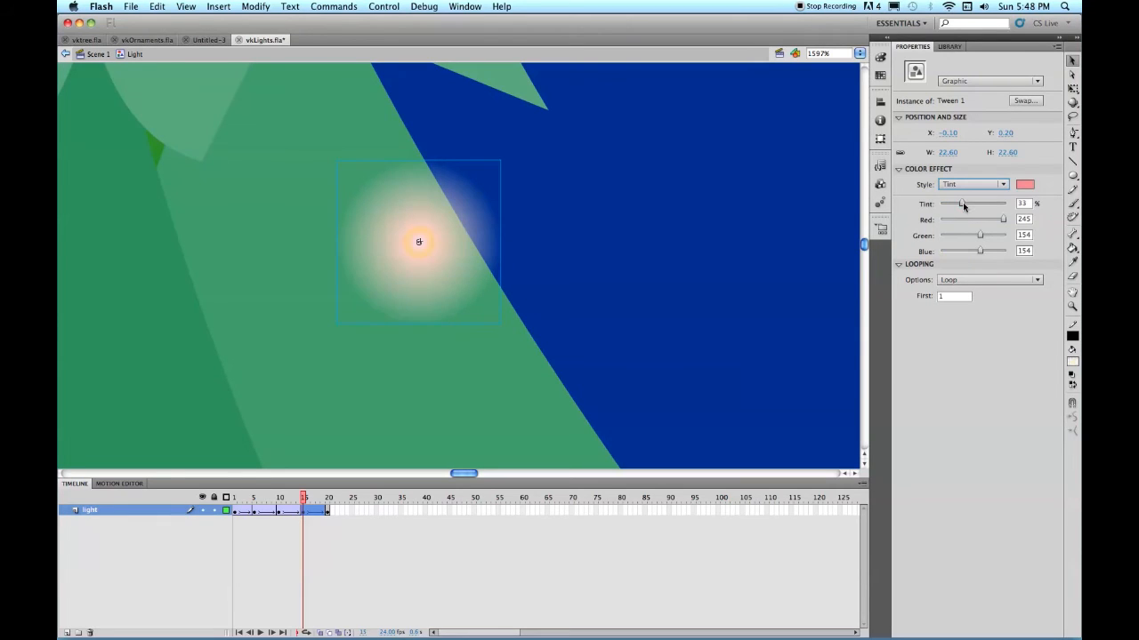
# Step: Recolour the light's tint at frame 15 to a lavender tone by lowering red to 66 and reducing green
pyautogui.moveTo(1004, 221); pyautogui.dragTo(959, 224)
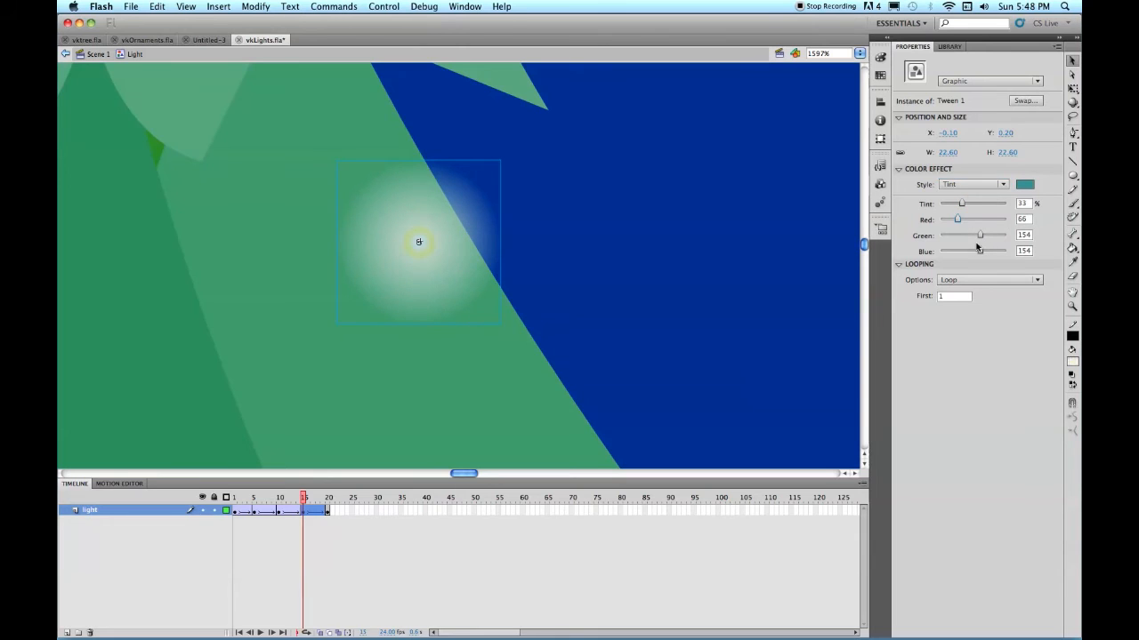
pyautogui.moveTo(978, 235); pyautogui.dragTo(957, 207)
pyautogui.click(352, 608)
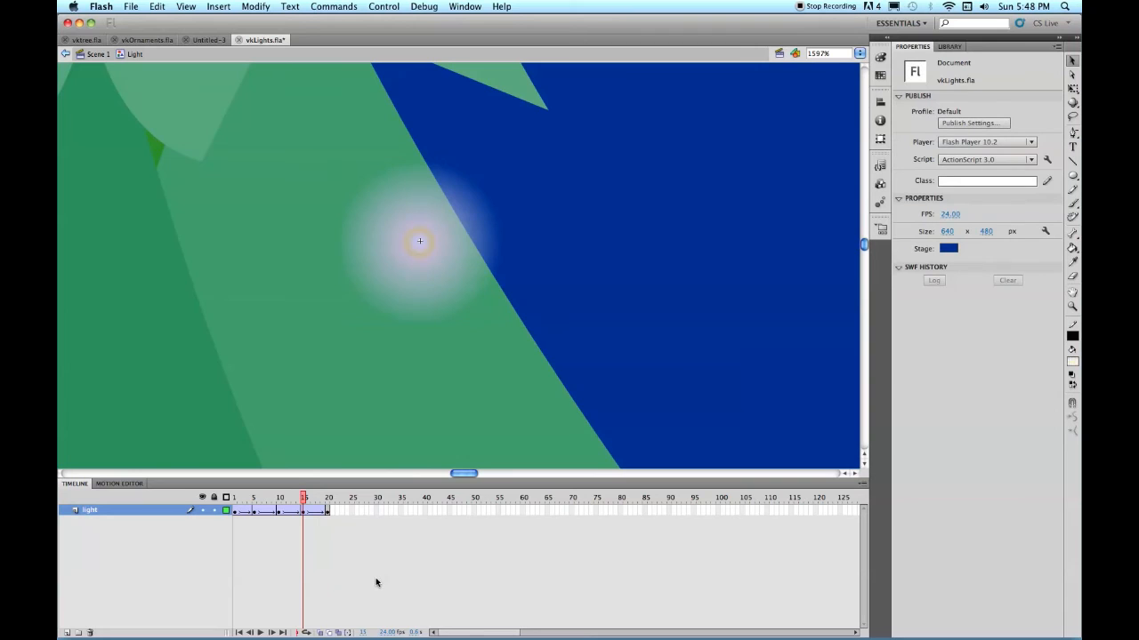
# Step: Preview the Light animation, looping playback across frames 1 to 20
pyautogui.press('Return')
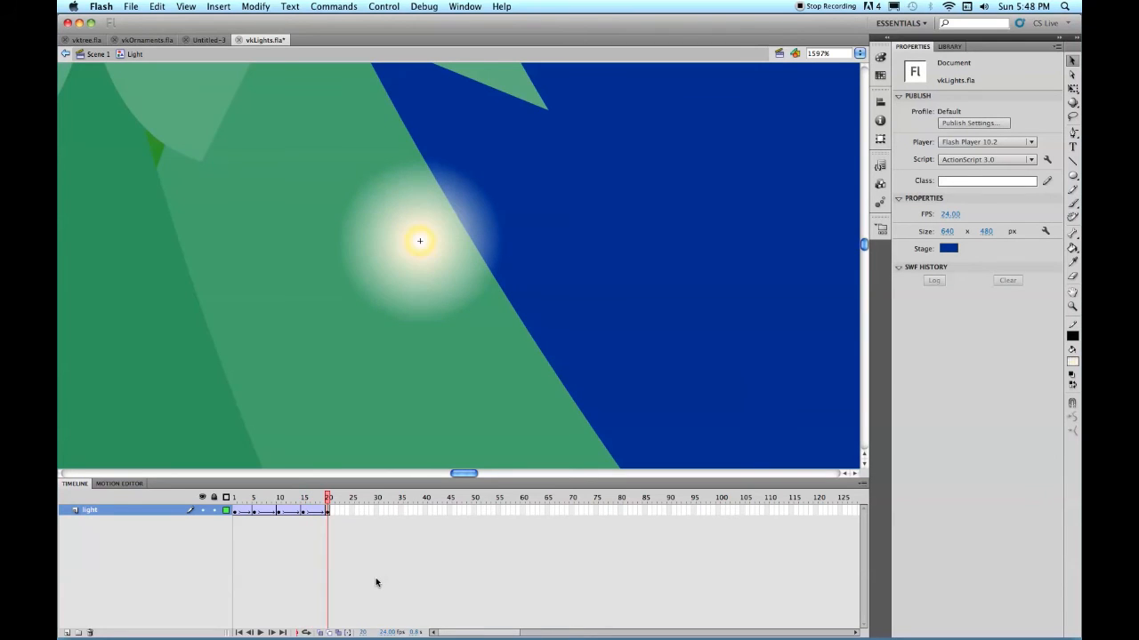
pyautogui.click(306, 632)
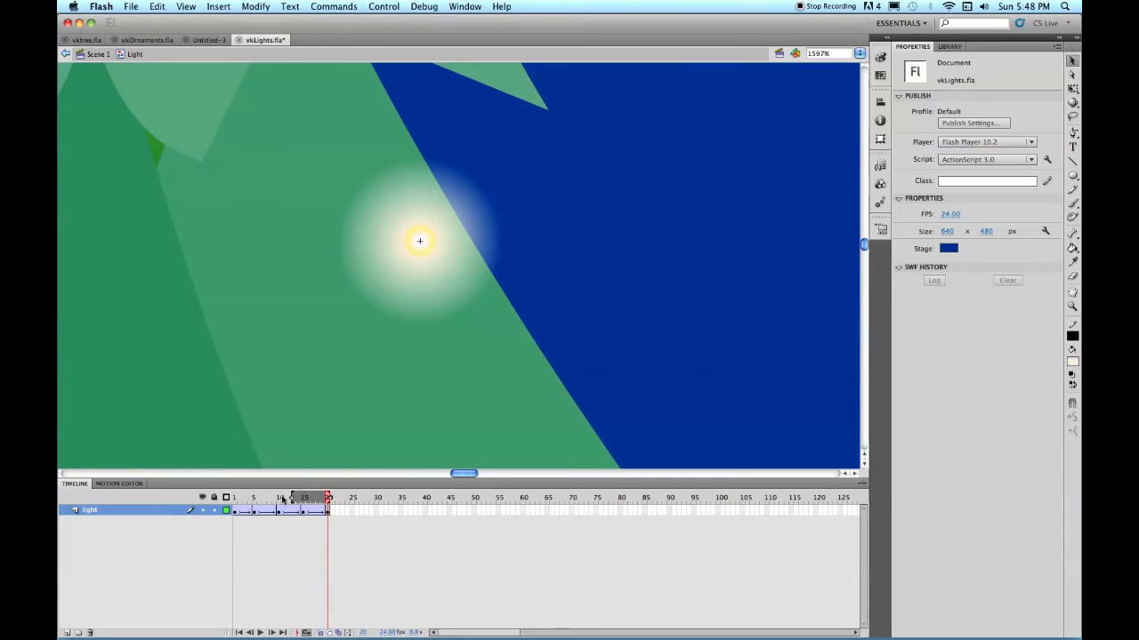
pyautogui.moveTo(292, 497); pyautogui.dragTo(172, 497)
pyautogui.press('Return')
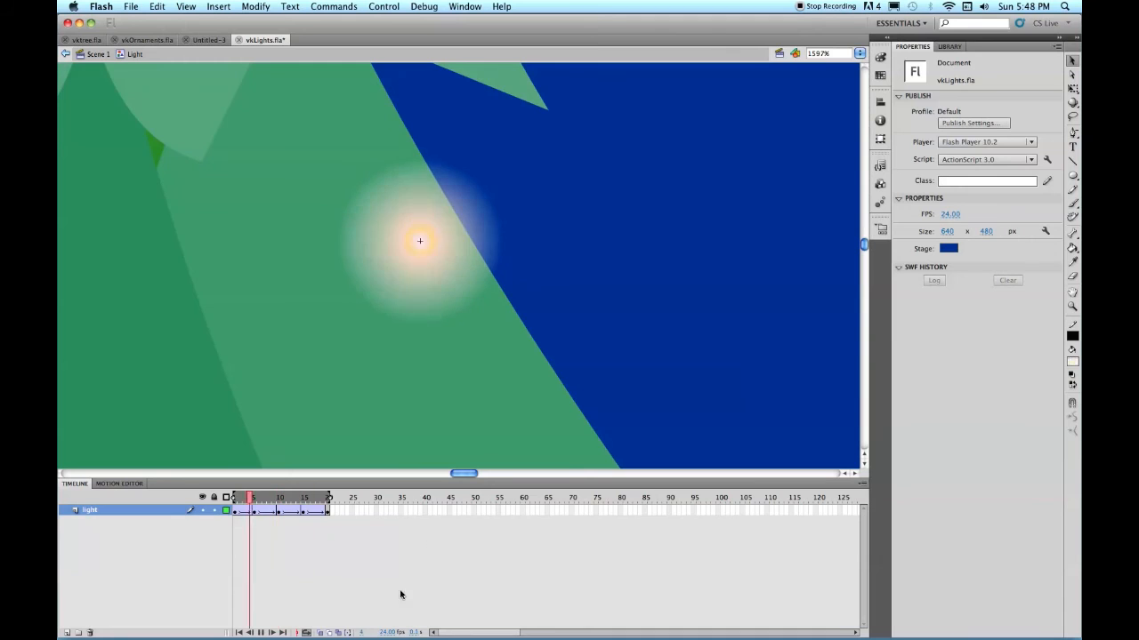
pyautogui.press('Return')
pyautogui.click(330, 511)
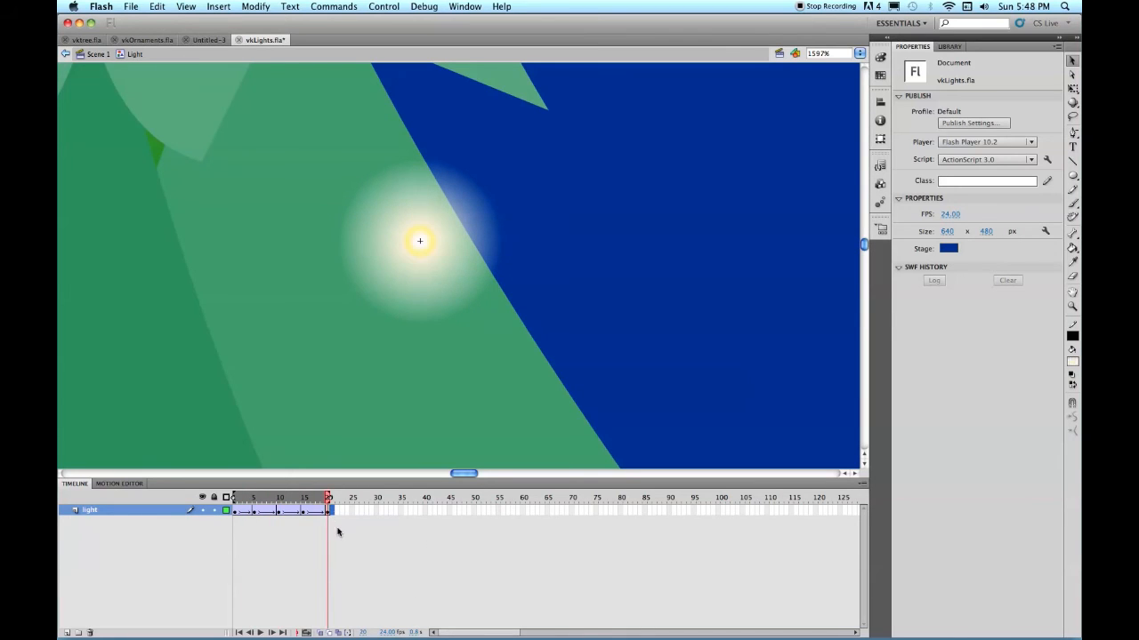
pyautogui.click(306, 633)
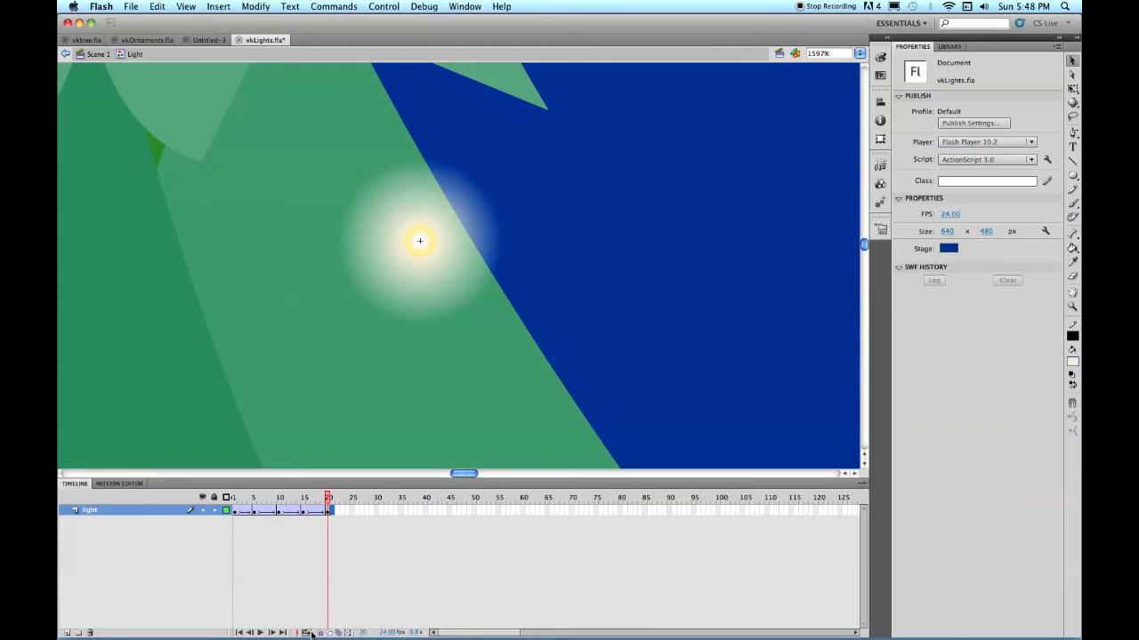
pyautogui.click(328, 513)
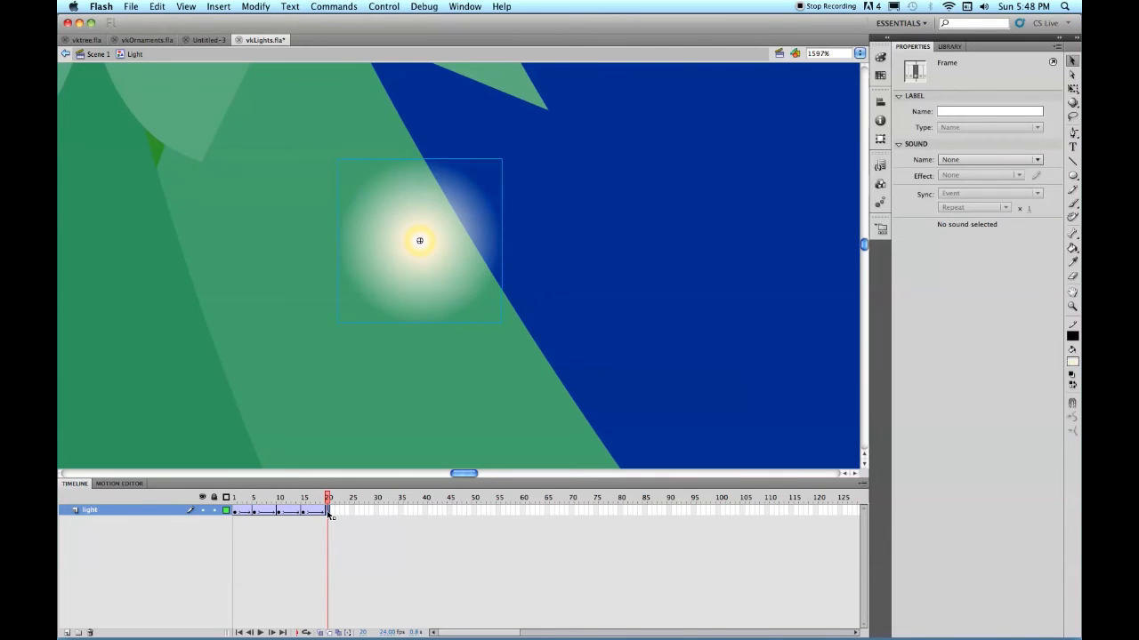
pyautogui.rightClick(328, 513)
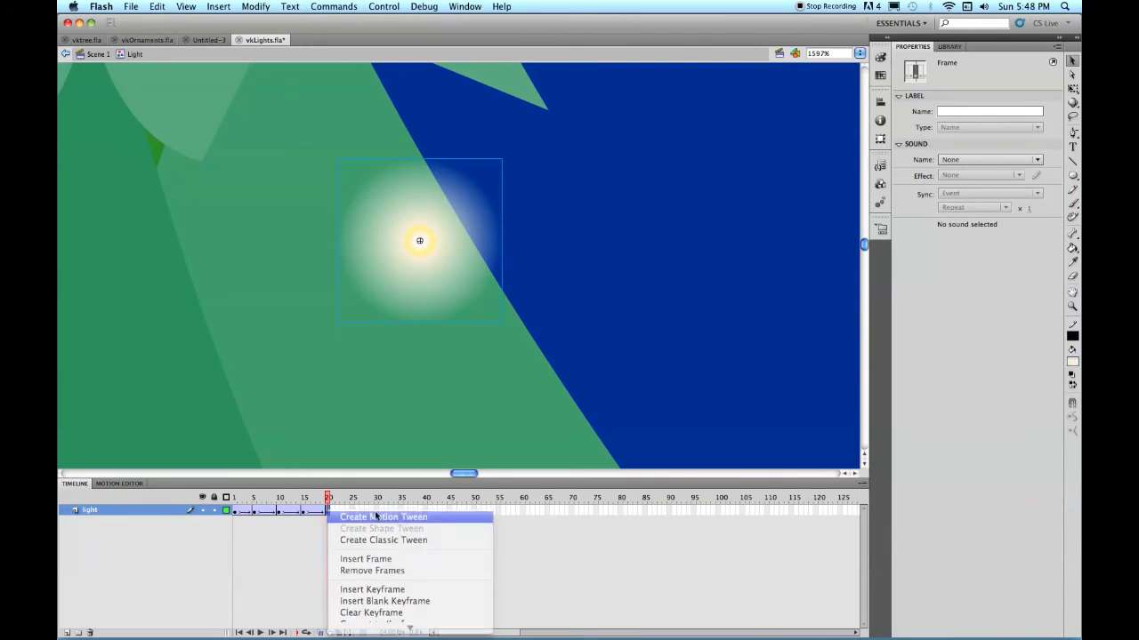
pyautogui.click(338, 514)
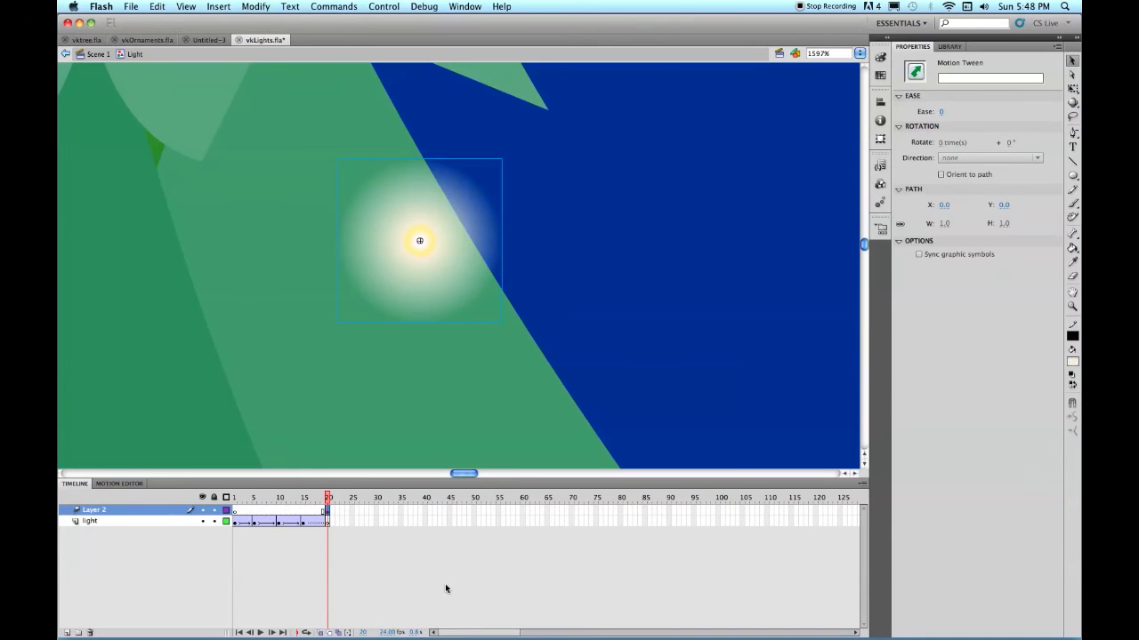
pyautogui.press('super+z')
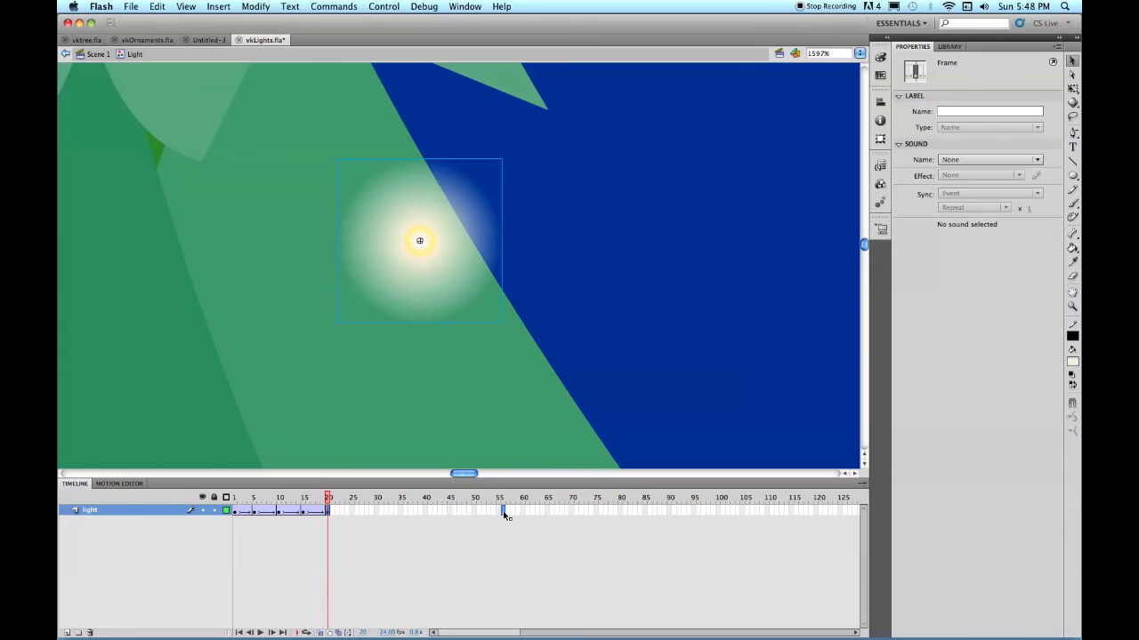
# Step: Stretch the Light tween by moving the keyframes at frames 20, 15 and 10 to frames 56, 40 and 23
pyautogui.click(502, 510)
pyautogui.press('F5')
pyautogui.click(303, 512)
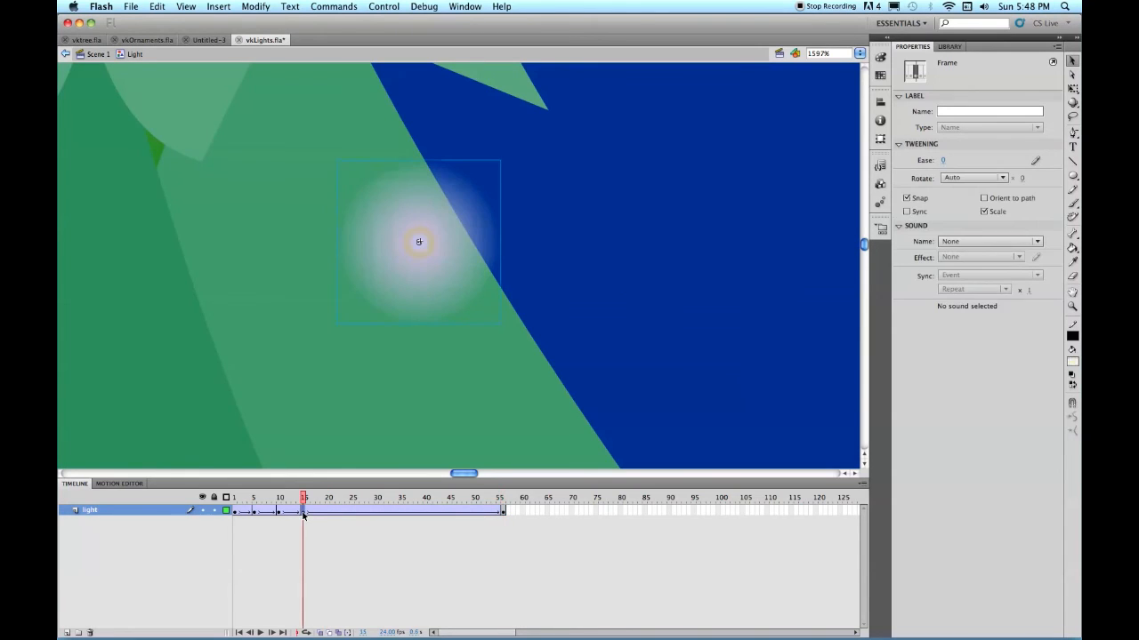
pyautogui.click(426, 511)
pyautogui.press('F6')
pyautogui.click(279, 511)
pyautogui.press('Return')
# Step: Retime the Light tween by moving the frame 5 keyframe to frame 13 and the frame 23 keyframe to frame 29
pyautogui.click(255, 512)
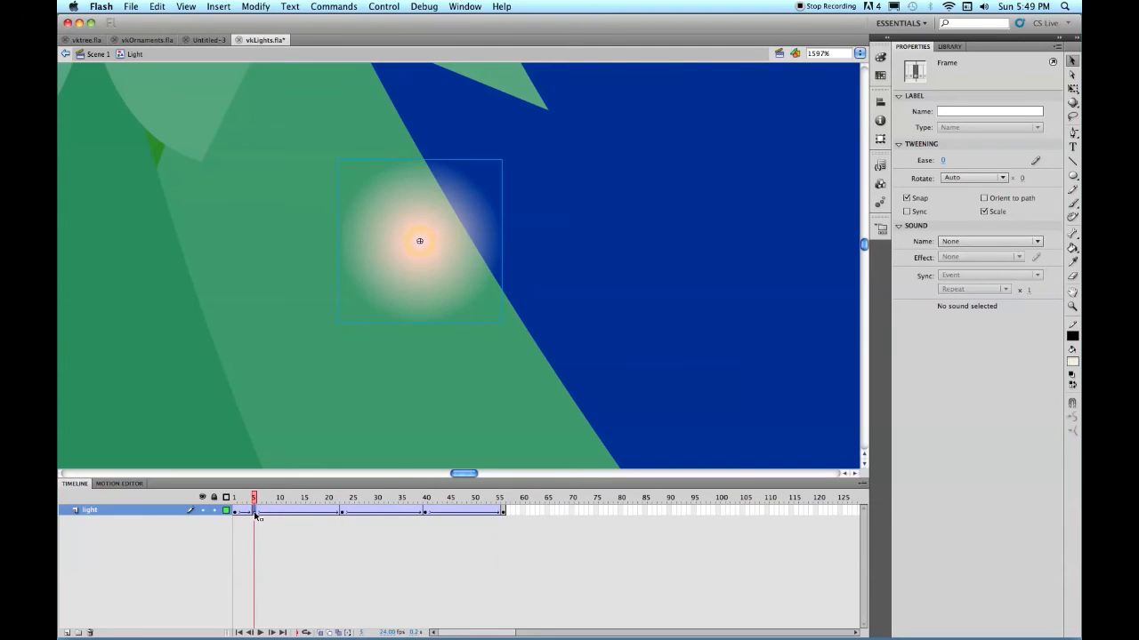
pyautogui.click(282, 510)
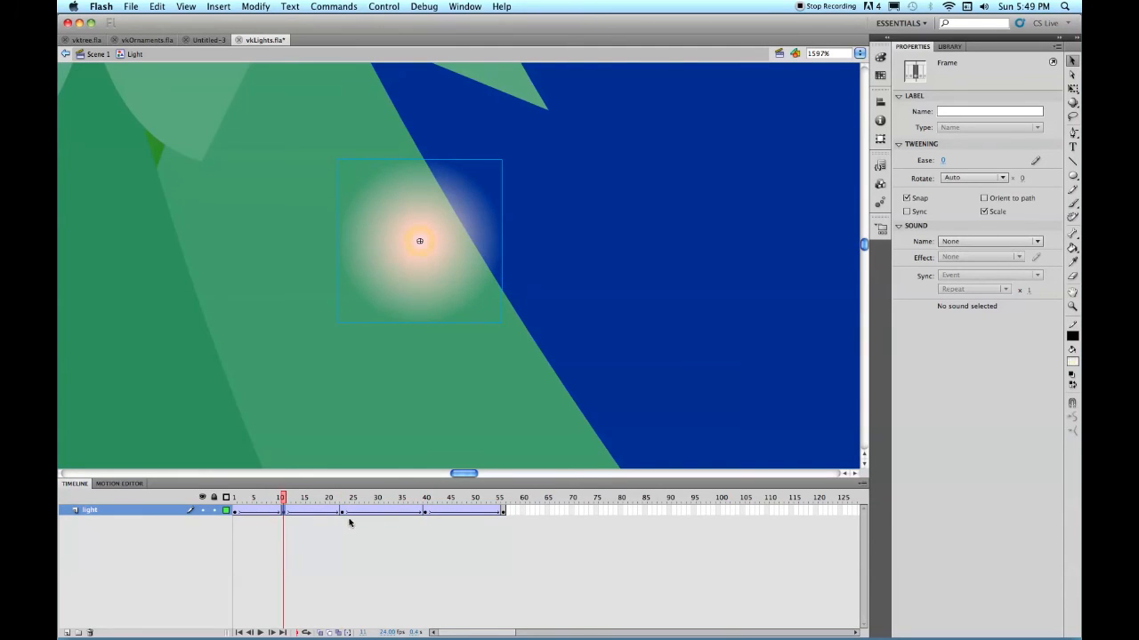
pyautogui.click(343, 513)
pyautogui.click(371, 514)
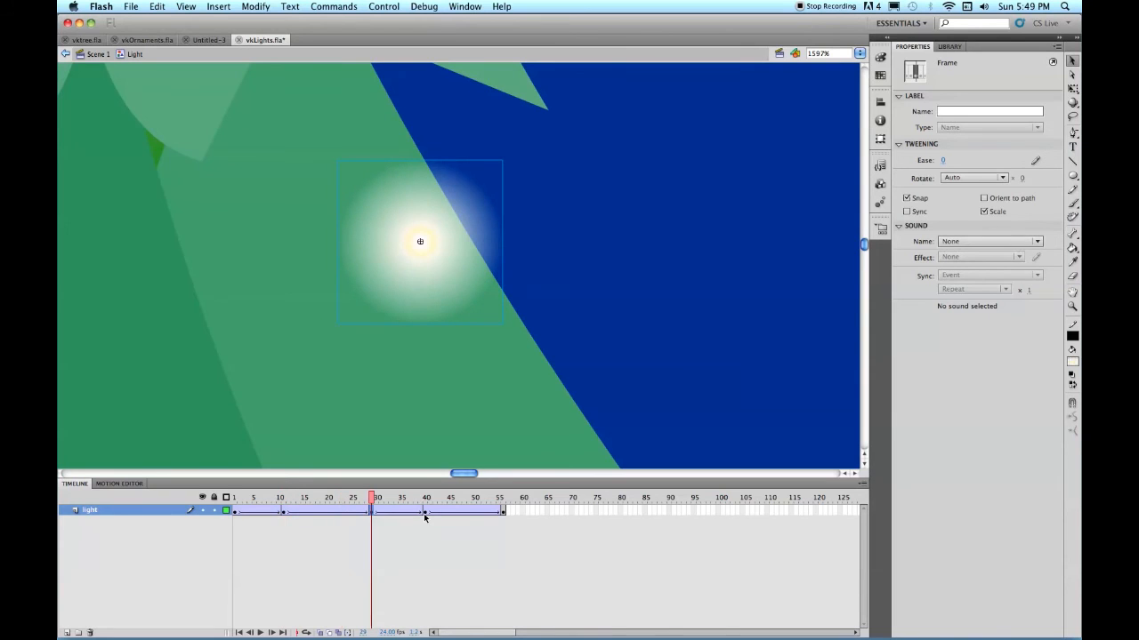
pyautogui.click(425, 514)
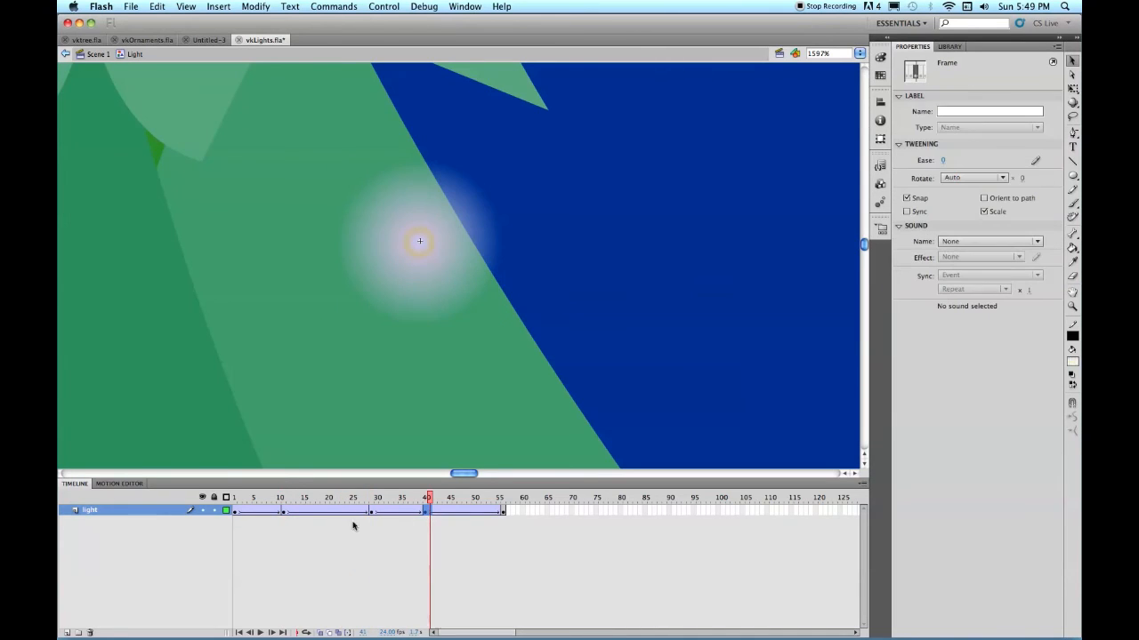
pyautogui.click(284, 513)
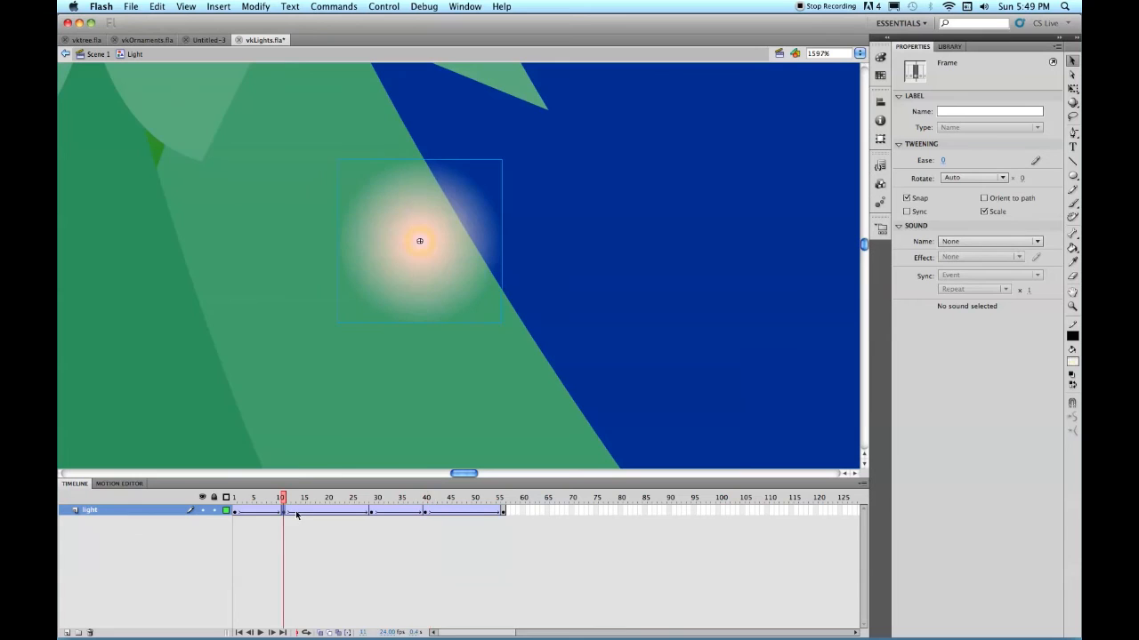
pyautogui.click(294, 513)
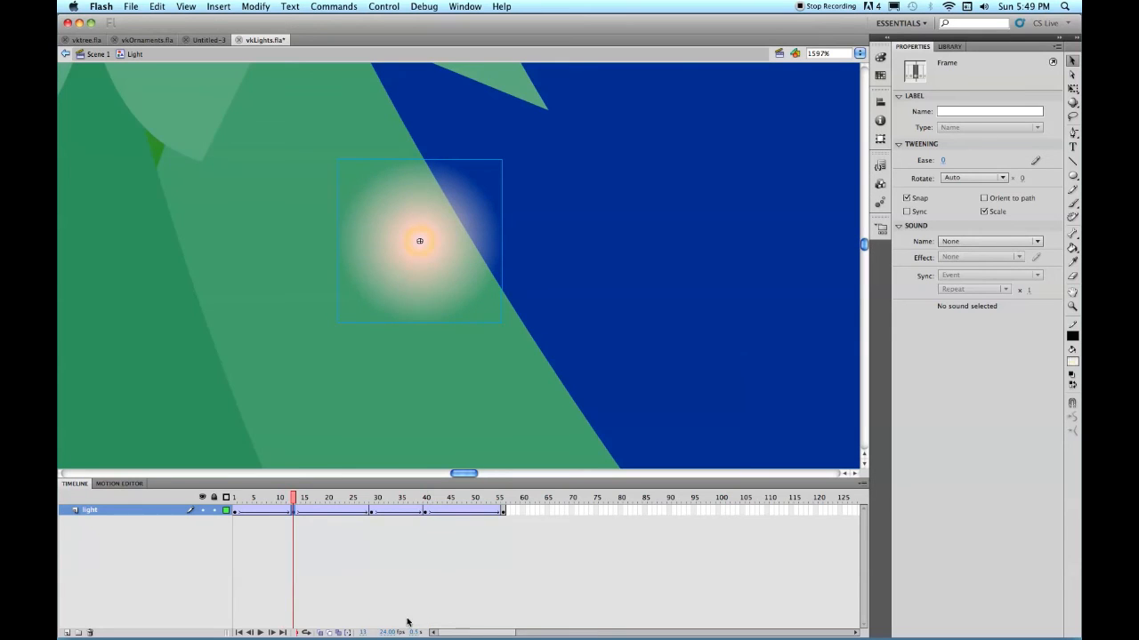
# Step: Return to Scene 1 and show the whole stage with the tree
pyautogui.click(87, 54)
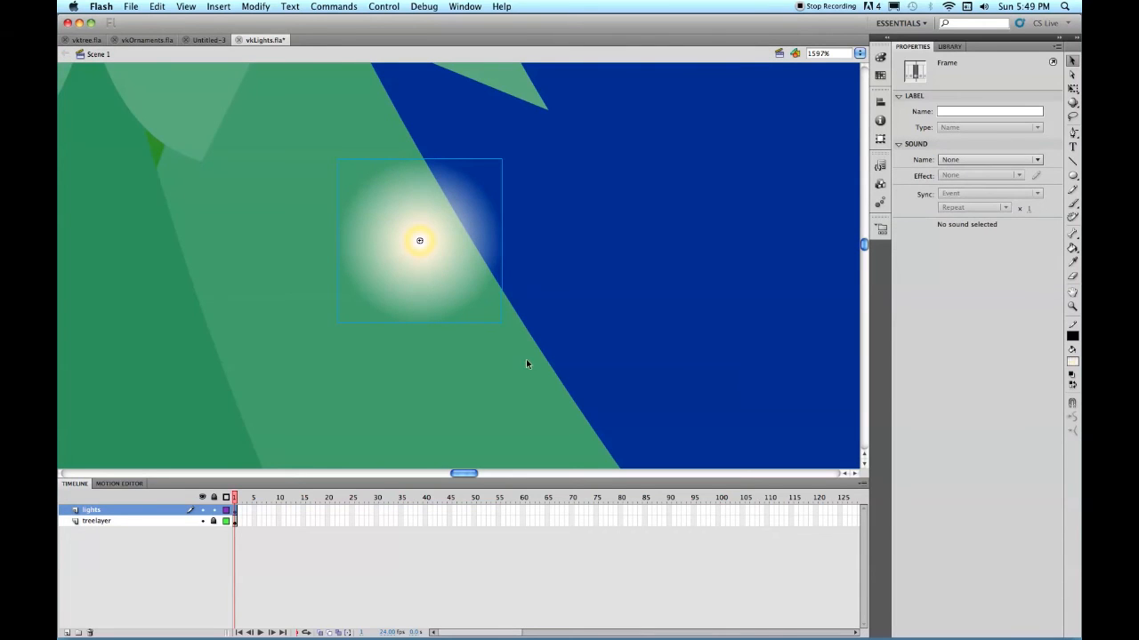
pyautogui.click(382, 237)
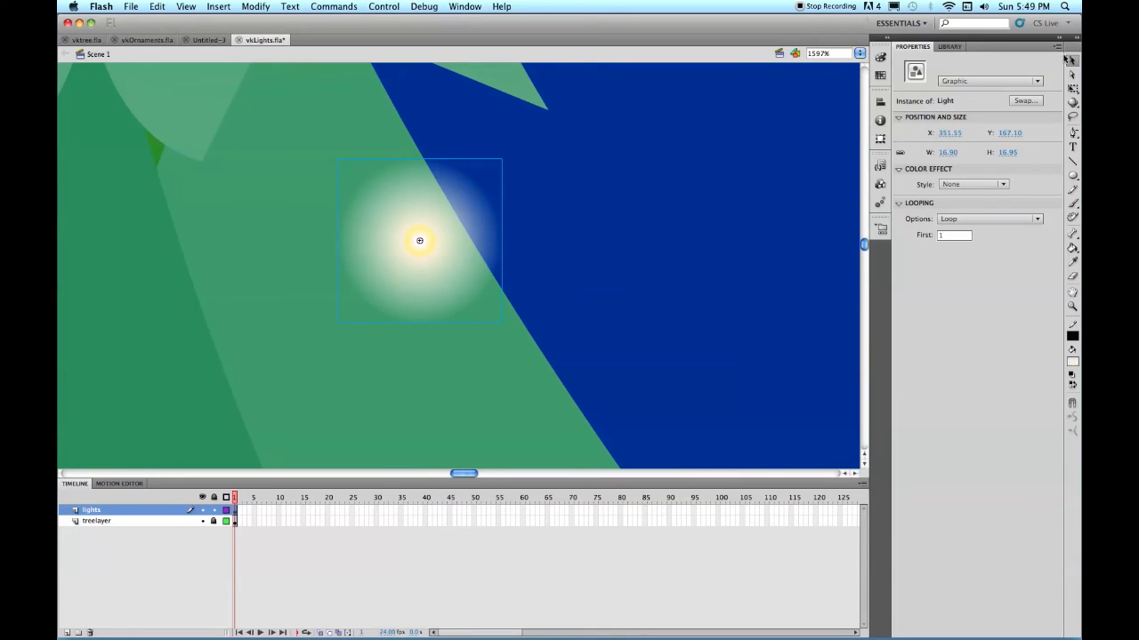
pyautogui.click(859, 54)
pyautogui.click(860, 51)
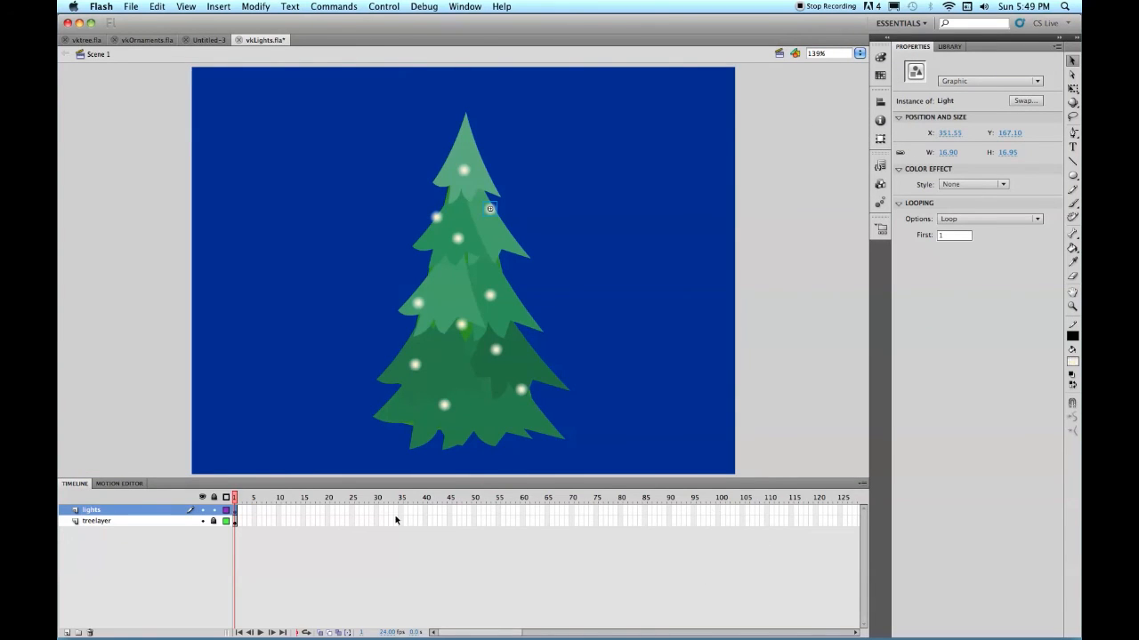
# Step: Extend the lights and treelayer layers to frame 60 and test the movie
pyautogui.click(523, 509)
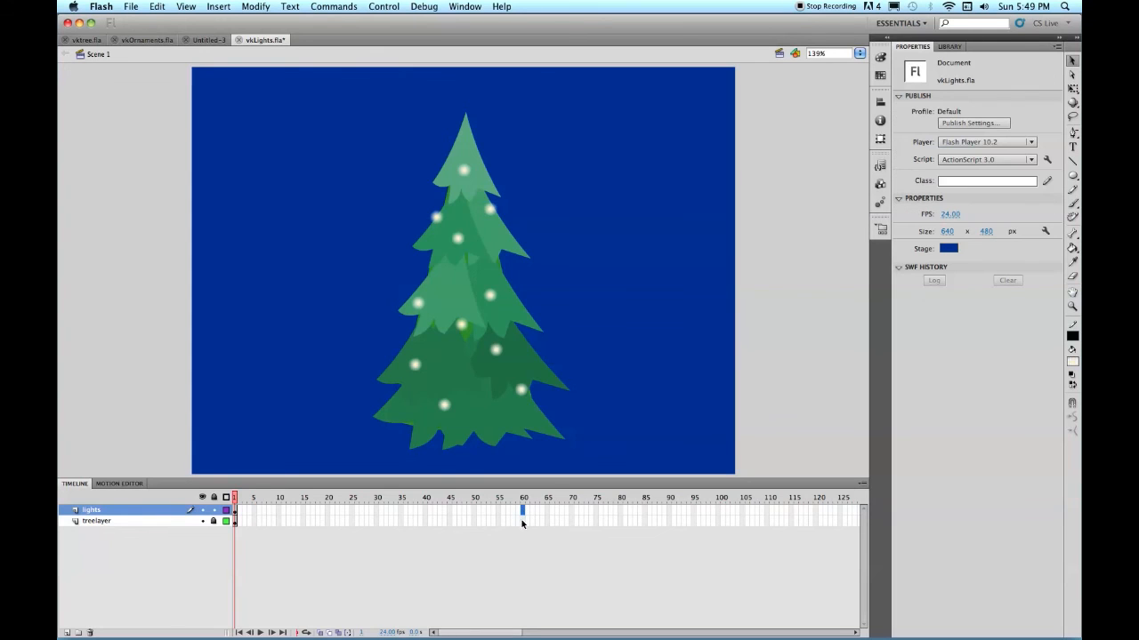
pyautogui.keyDown('shift'); pyautogui.click(522, 520); pyautogui.keyUp('shift')
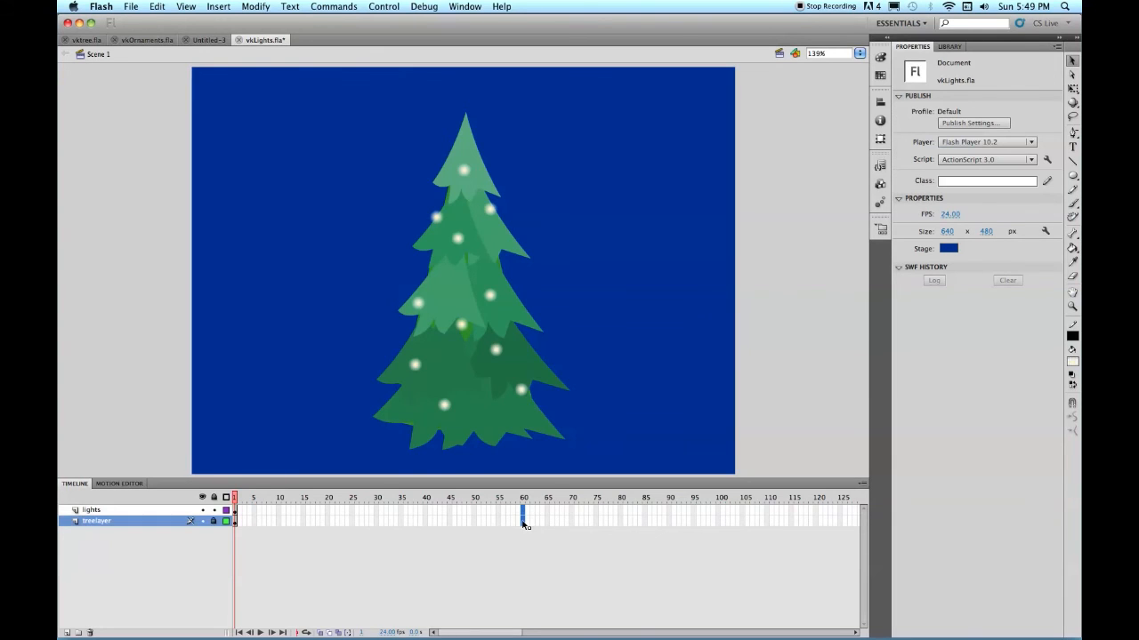
pyautogui.press('F5')
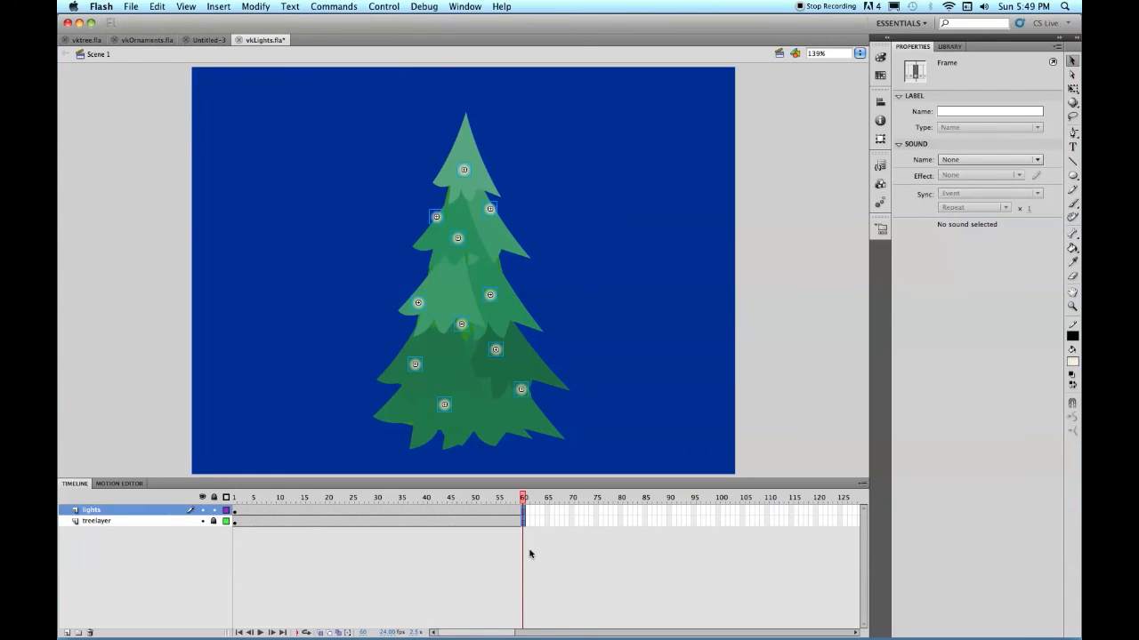
pyautogui.press('super+Return')
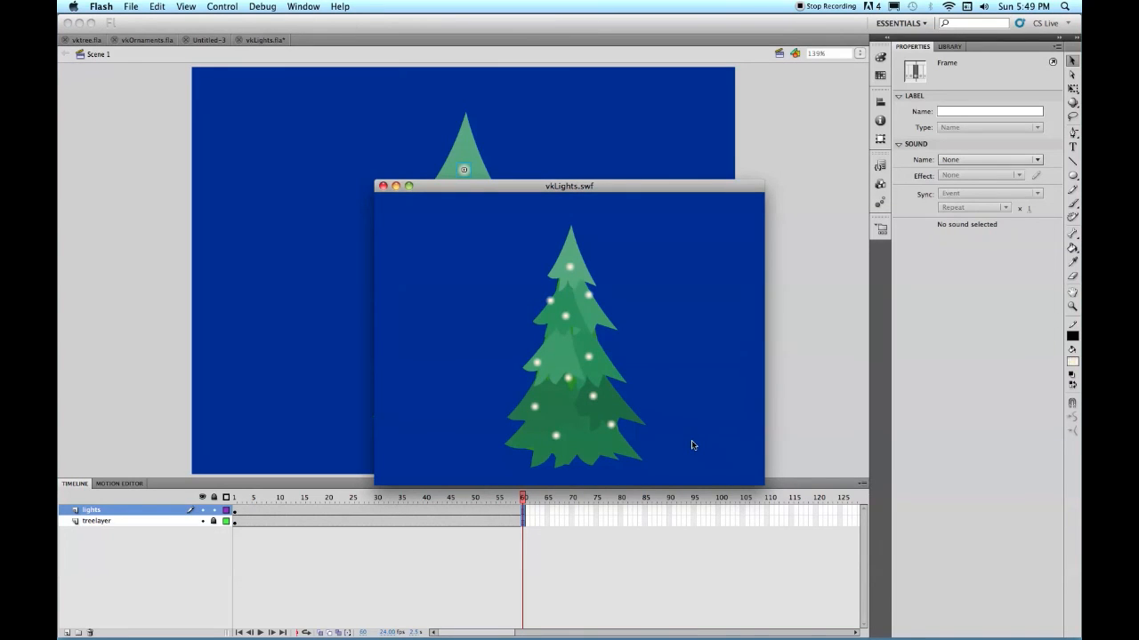
pyautogui.click(382, 187)
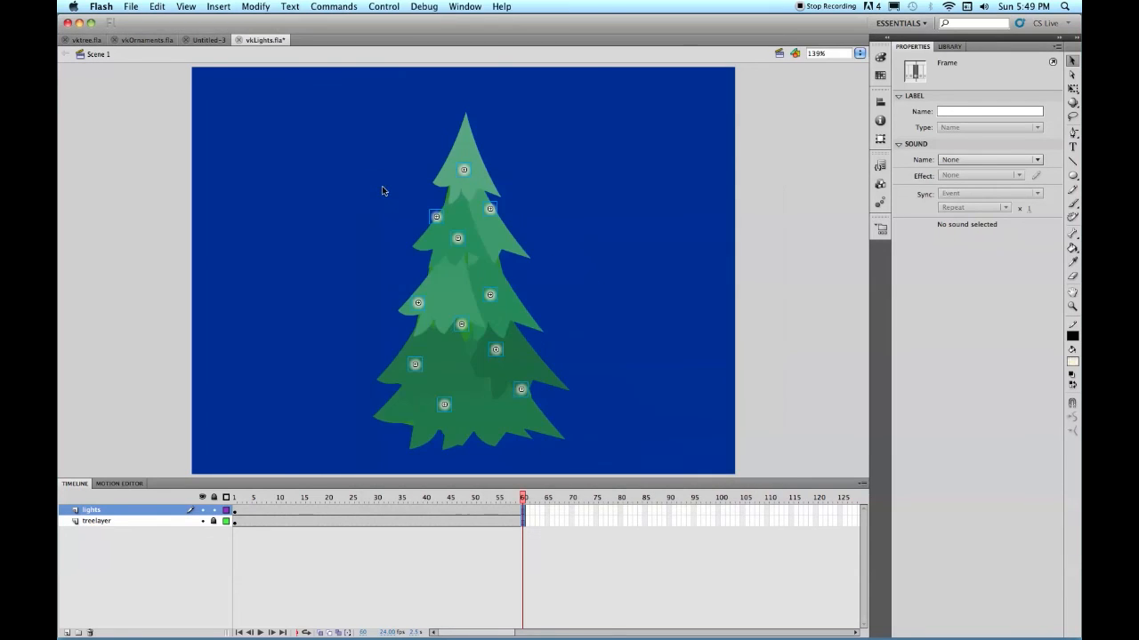
# Step: Set the loop's first frame to 20 for the light on the tree's upper right edge
pyautogui.click(479, 168)
pyautogui.click(464, 170)
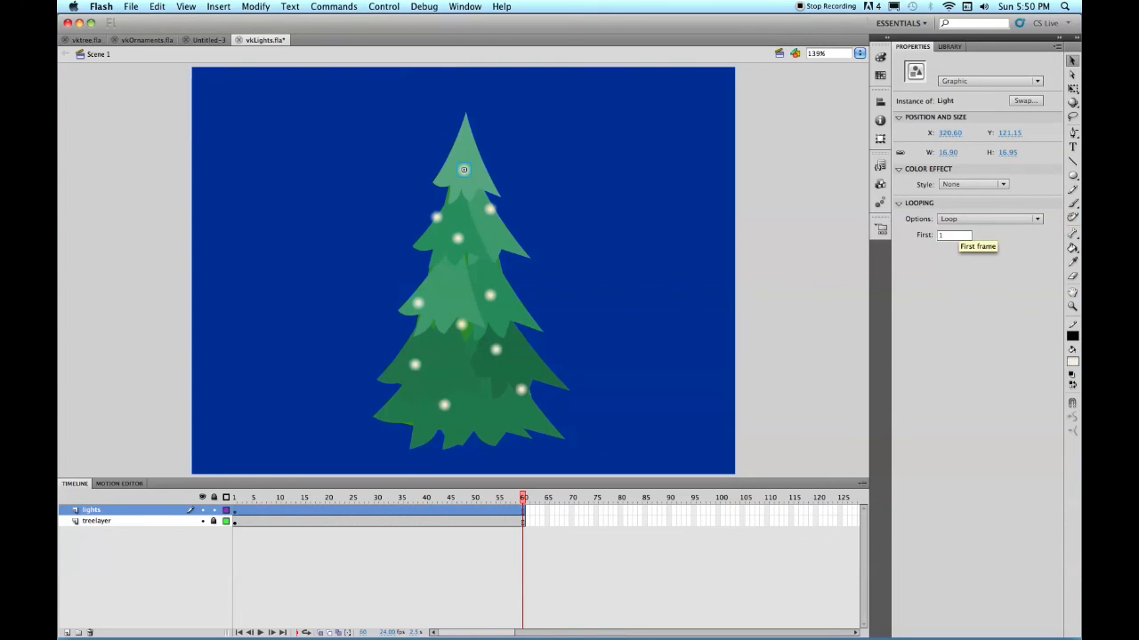
pyautogui.click(941, 235)
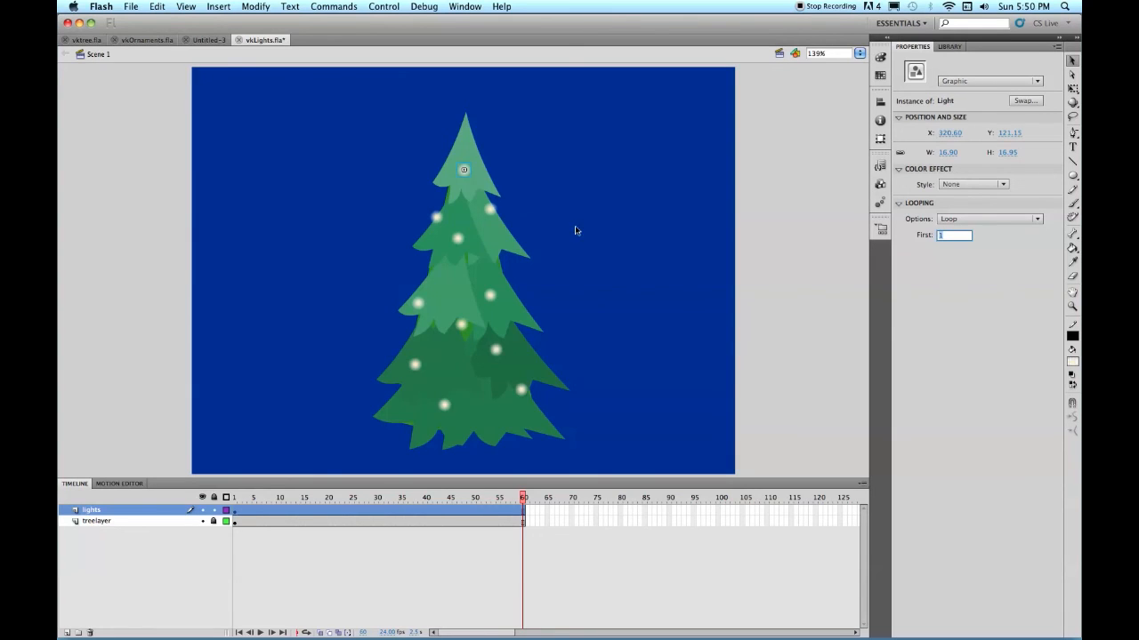
pyautogui.click(438, 217)
pyautogui.click(491, 210)
pyautogui.click(953, 235)
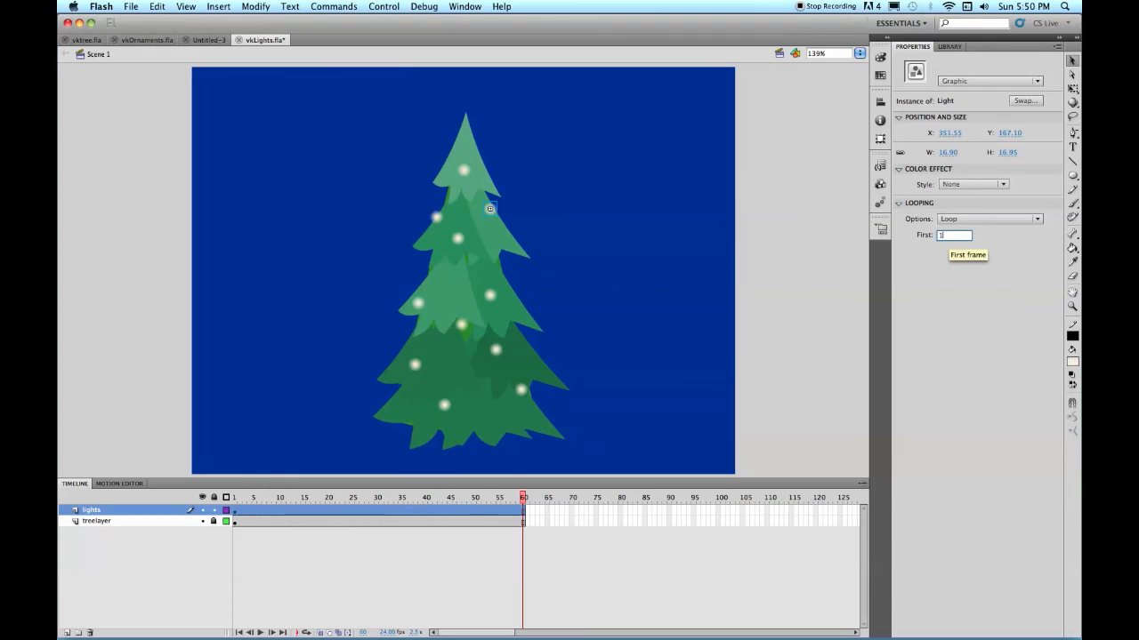
pyautogui.write('20')
# Step: Set the loop's first frame to 5 for the upper central light and 4 for the light on the middle left branch
pyautogui.click(457, 238)
pyautogui.click(948, 236)
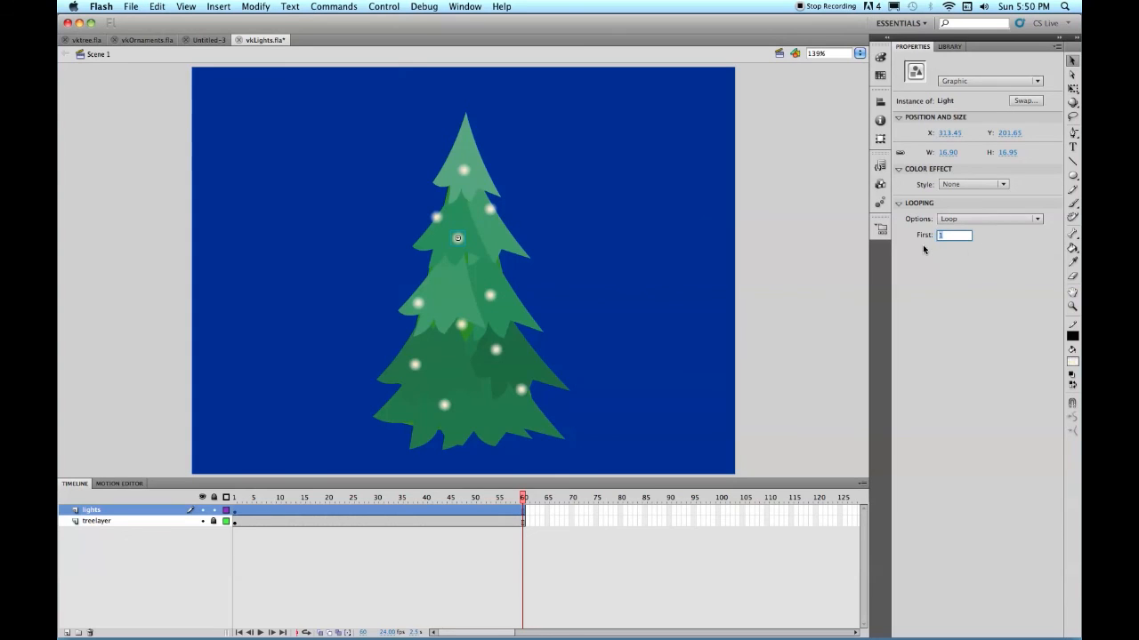
pyautogui.write('5')
pyautogui.click(416, 305)
pyautogui.write('4')
# Step: Set the loop's first frame to 7 for the middle right light and 1 for the light at the tree's centre
pyautogui.click(491, 298)
pyautogui.click(946, 235)
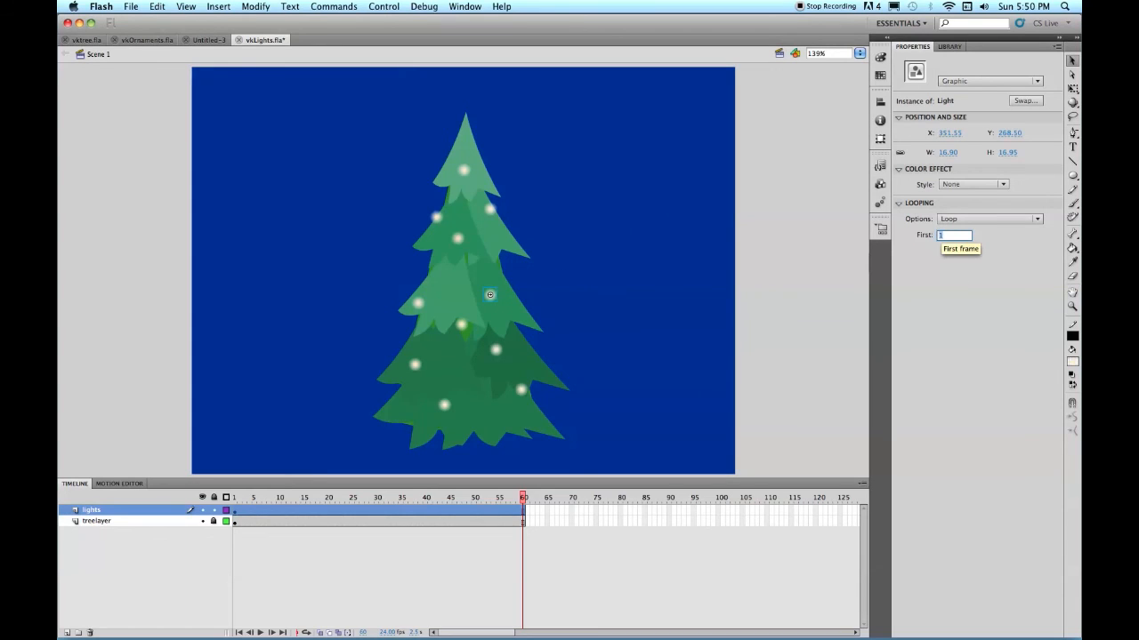
pyautogui.write('7')
pyautogui.click(461, 324)
pyautogui.click(955, 236)
pyautogui.write('2')
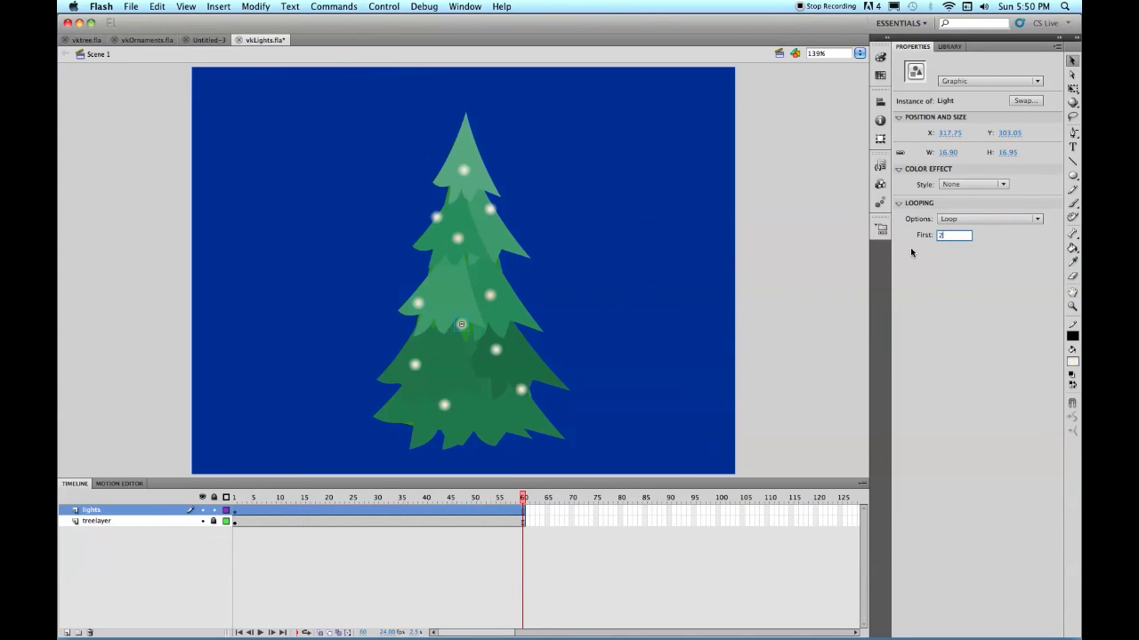
pyautogui.press('BackSpace')
pyautogui.write('1')
# Step: Edit the loop's first frame for three lights on the lower branches, using 9 for the lowest one on the right
pyautogui.click(496, 350)
pyautogui.click(948, 235)
pyautogui.click(521, 388)
pyautogui.click(950, 236)
pyautogui.write('9')
pyautogui.click(445, 403)
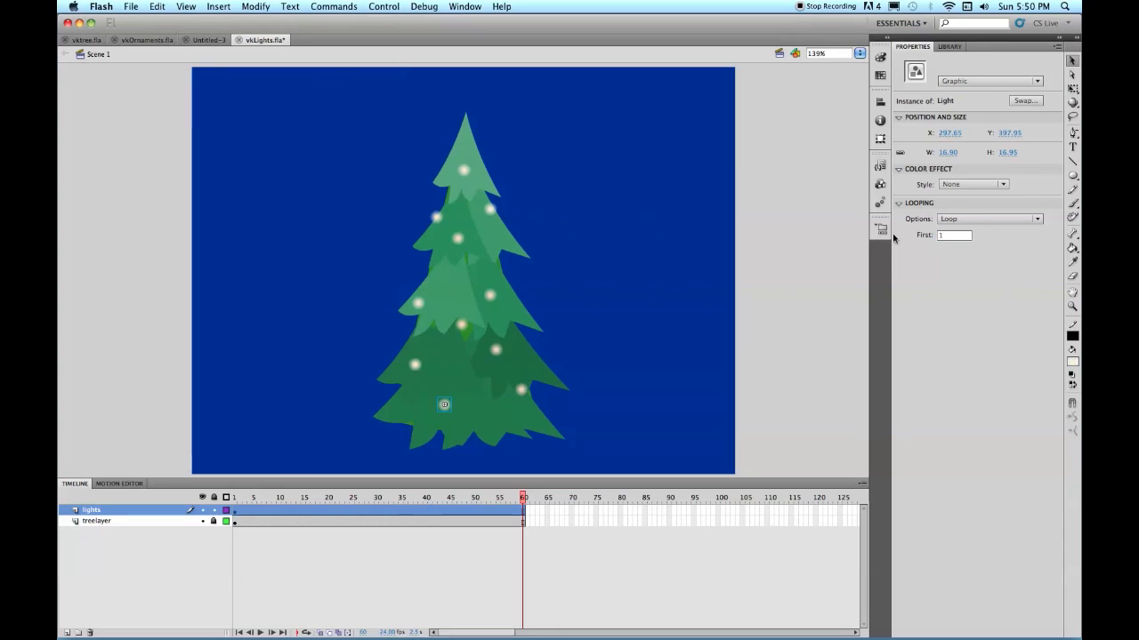
pyautogui.click(943, 236)
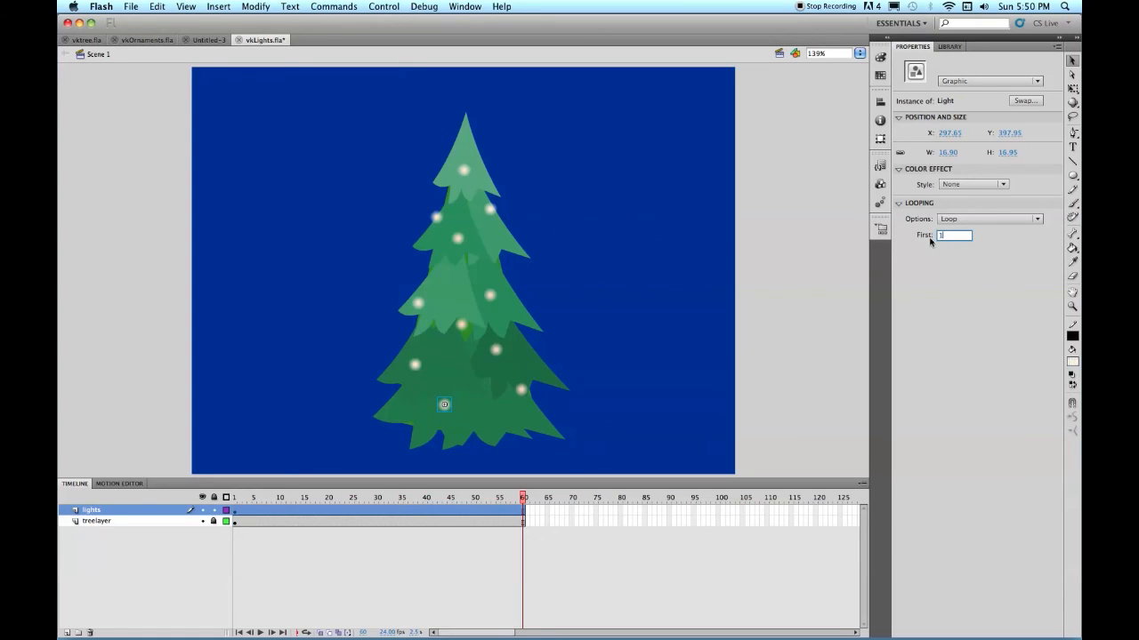
pyautogui.click(828, 334)
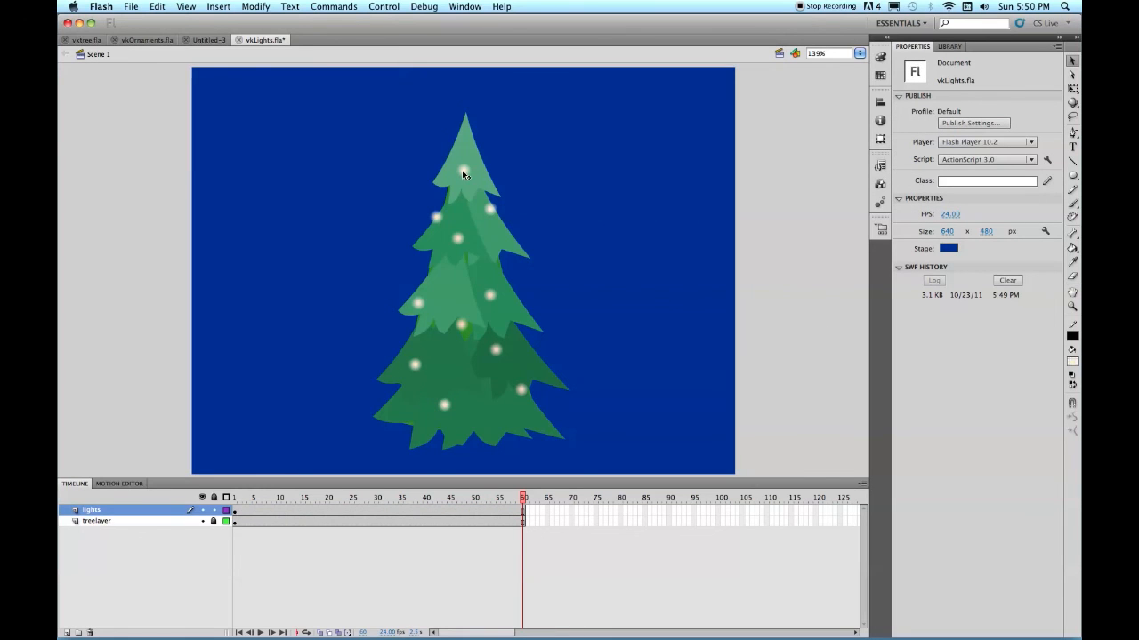
# Step: Test the movie to preview the twinkling lights on the tree, and close the preview
pyautogui.press('super+Return')
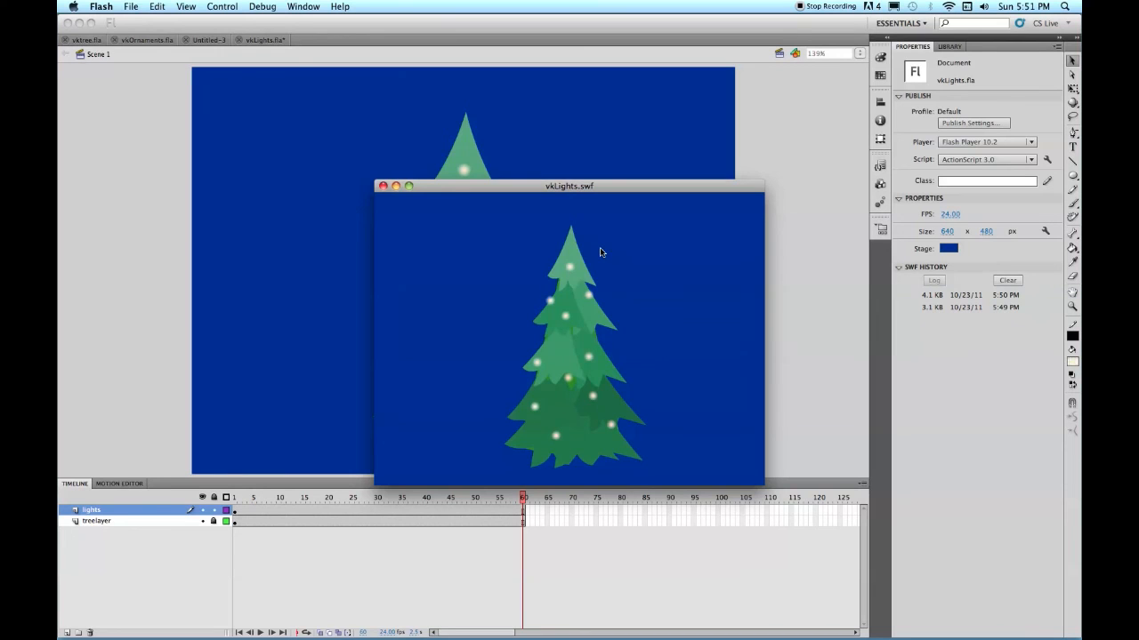
pyautogui.click(388, 189)
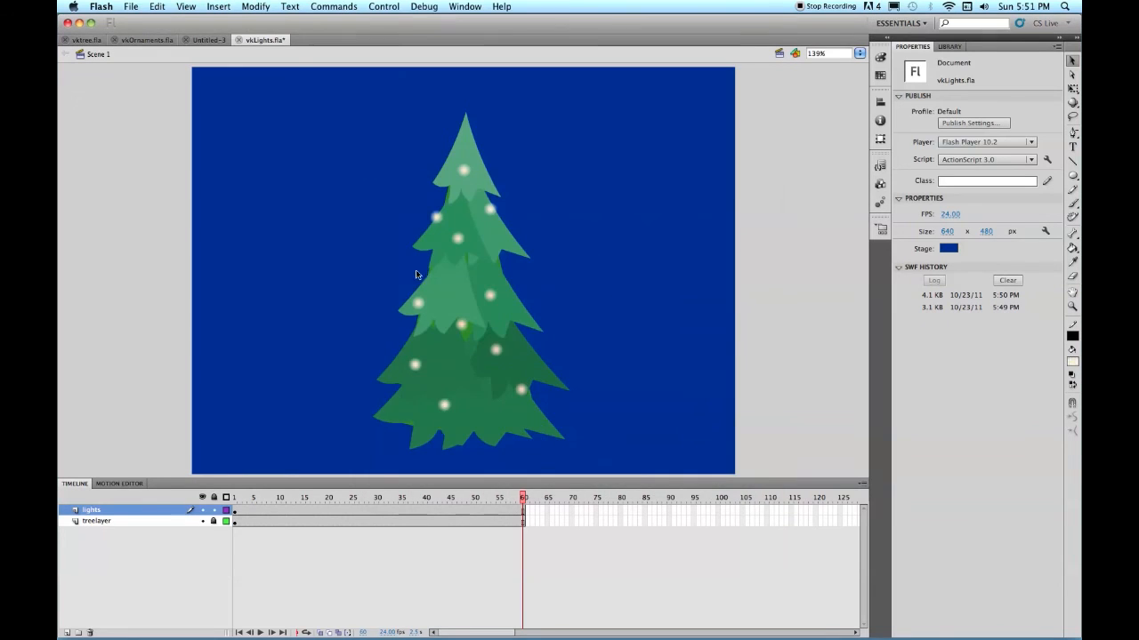
# Step: Edit the Light symbol in place and scale its light to 120% at the keyframe on frame 13
pyautogui.doubleClick(489, 295)
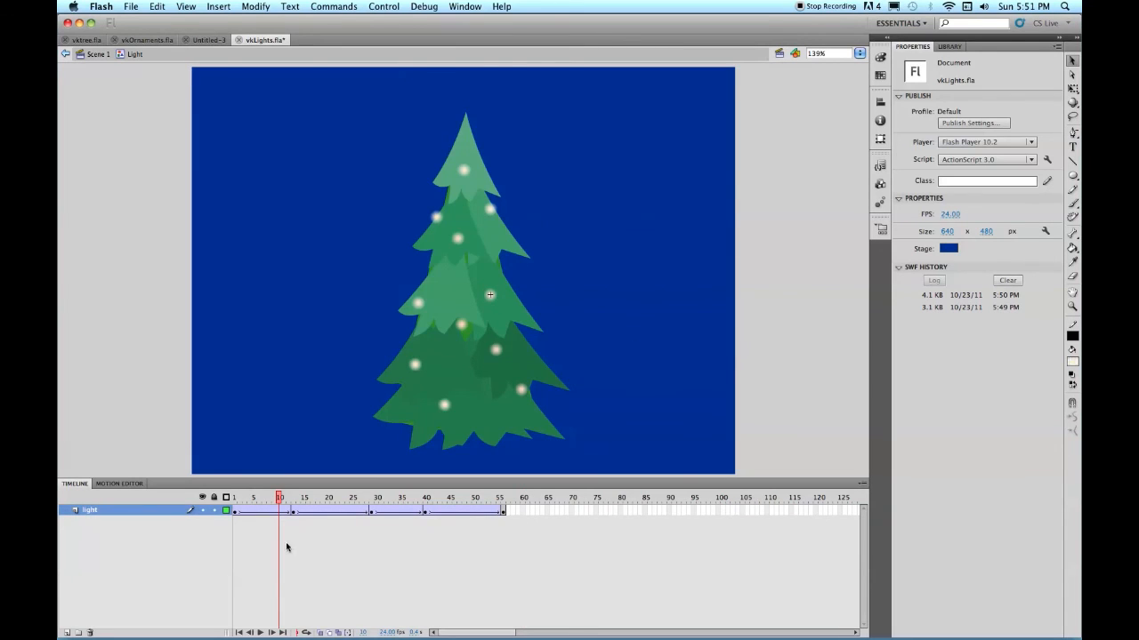
pyautogui.click(235, 516)
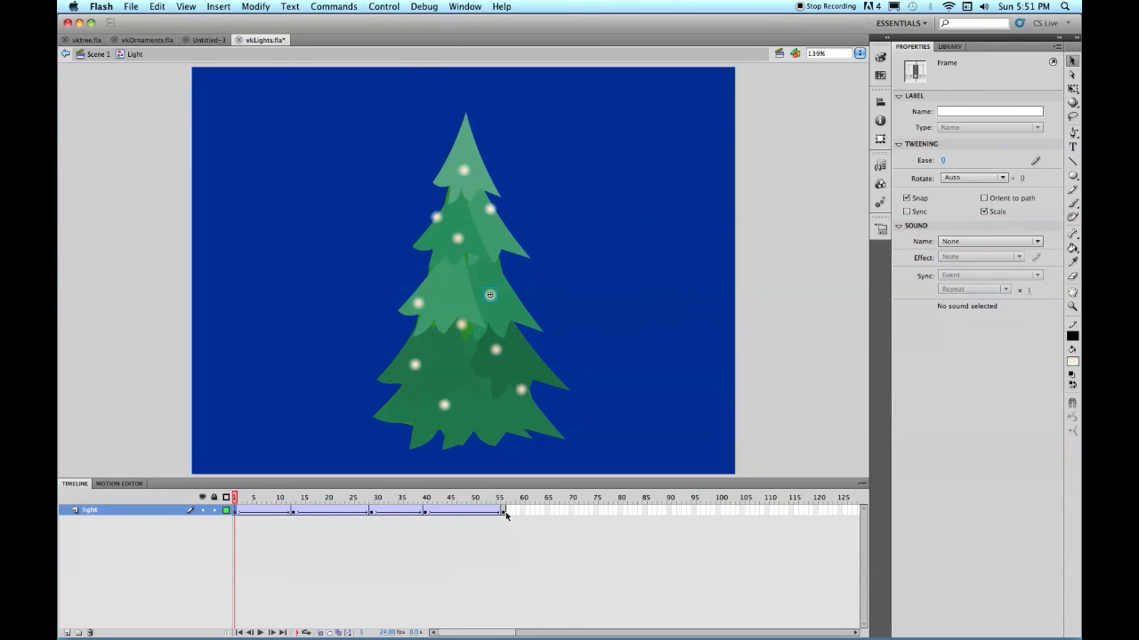
pyautogui.click(293, 511)
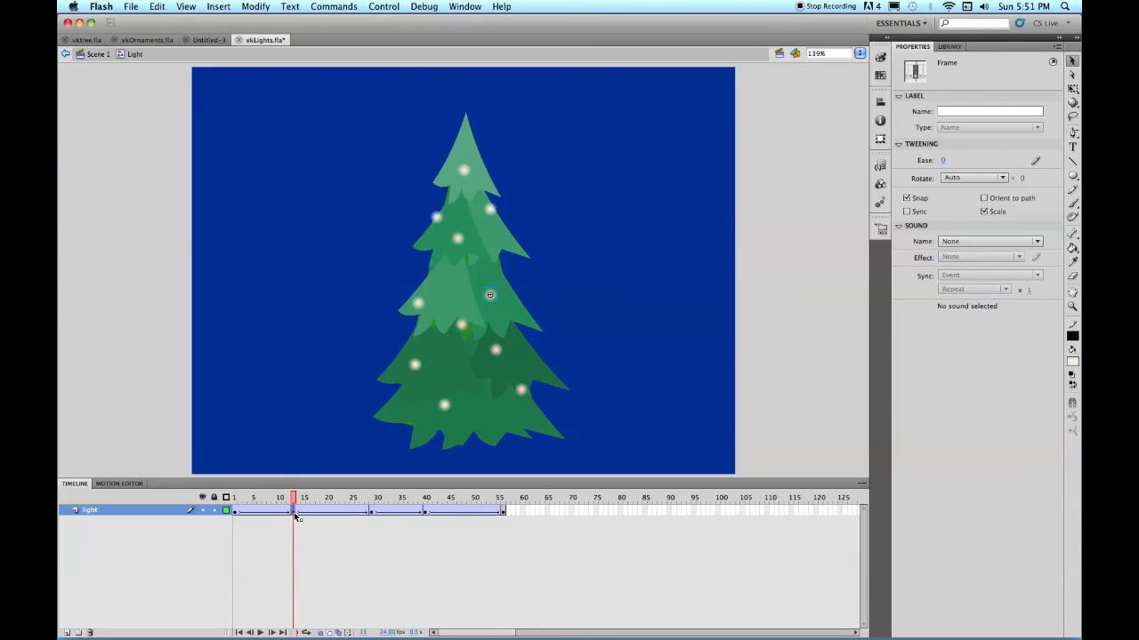
pyautogui.click(1073, 89)
pyautogui.click(489, 294)
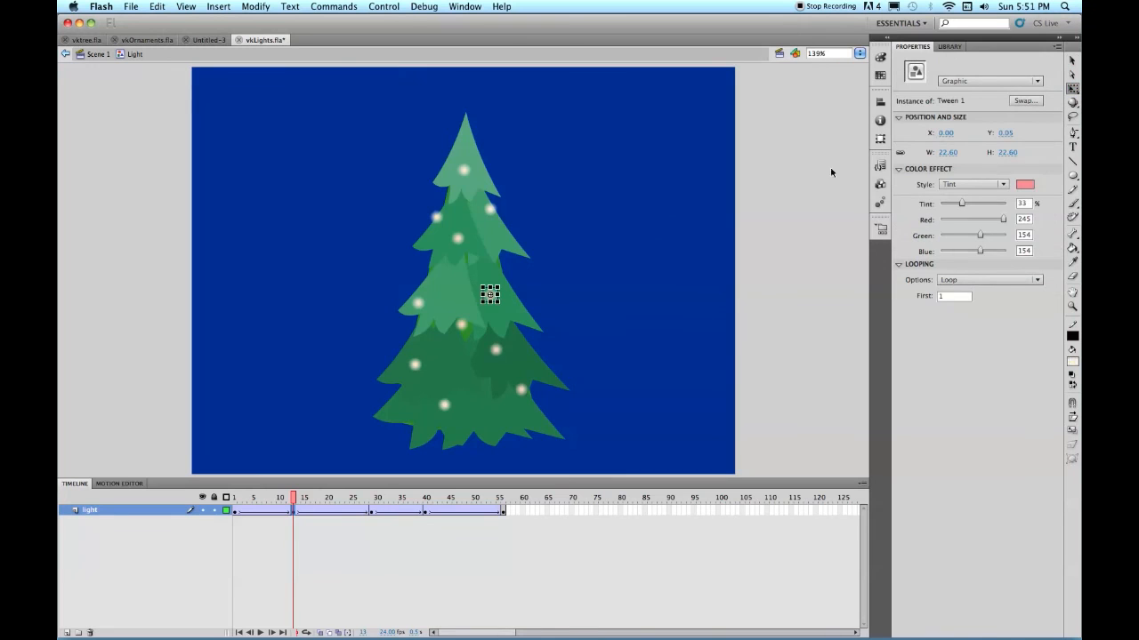
pyautogui.click(880, 101)
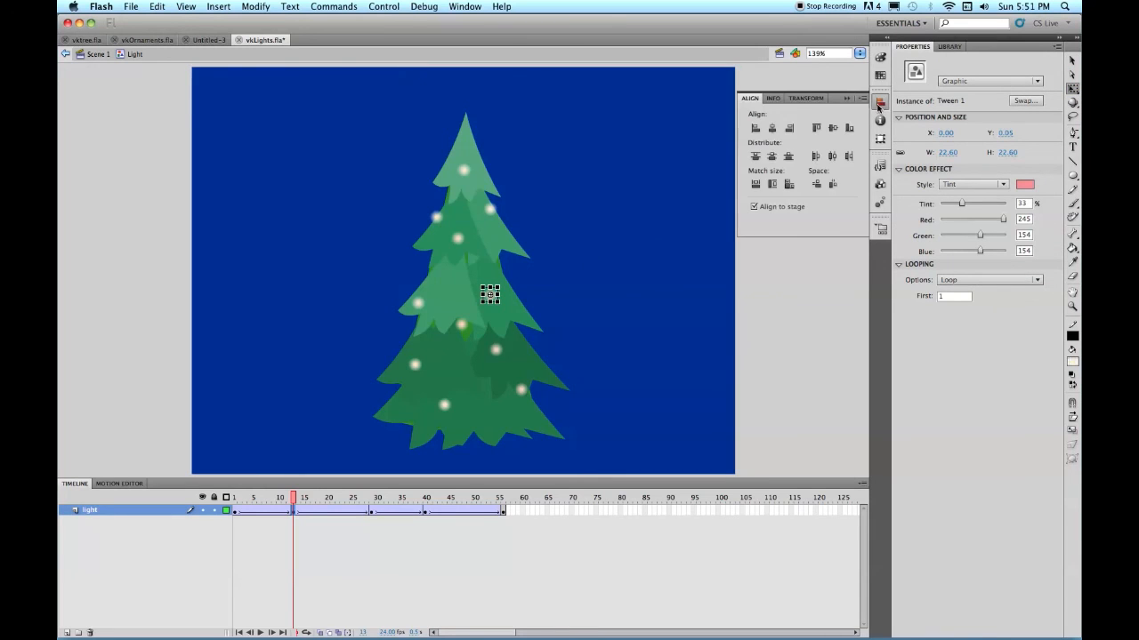
pyautogui.click(805, 98)
pyautogui.click(767, 111)
pyautogui.write('103')
pyautogui.press('Return')
pyautogui.moveTo(774, 113); pyautogui.dragTo(789, 111)
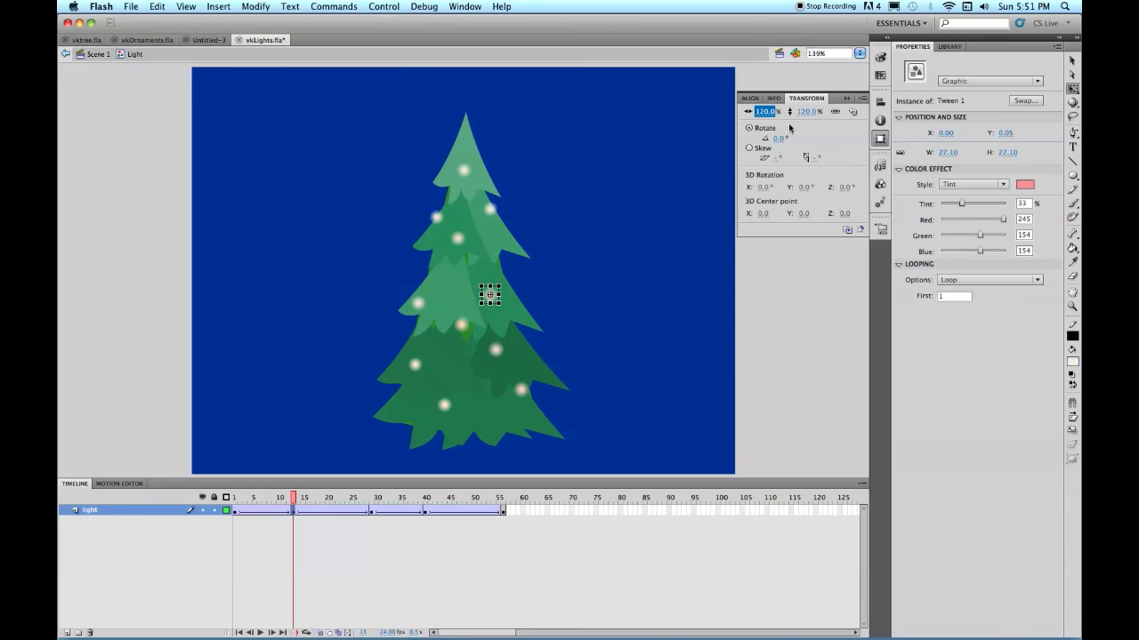
# Step: Scale the light to 148% at the keyframe on frame 29 of the Light symbol
pyautogui.click(371, 512)
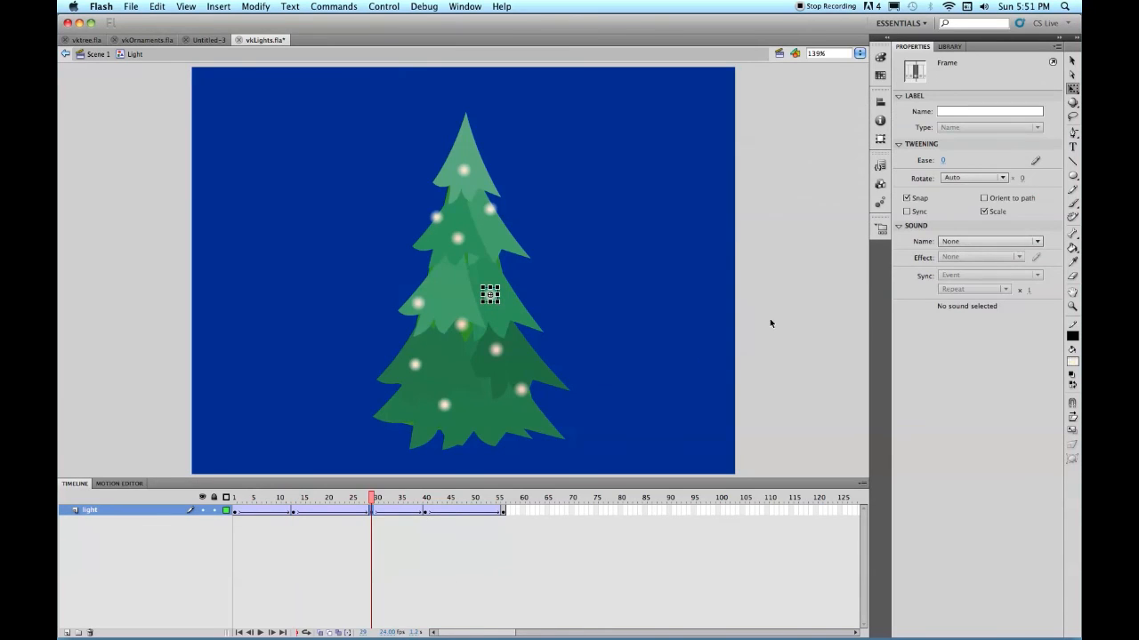
pyautogui.click(880, 101)
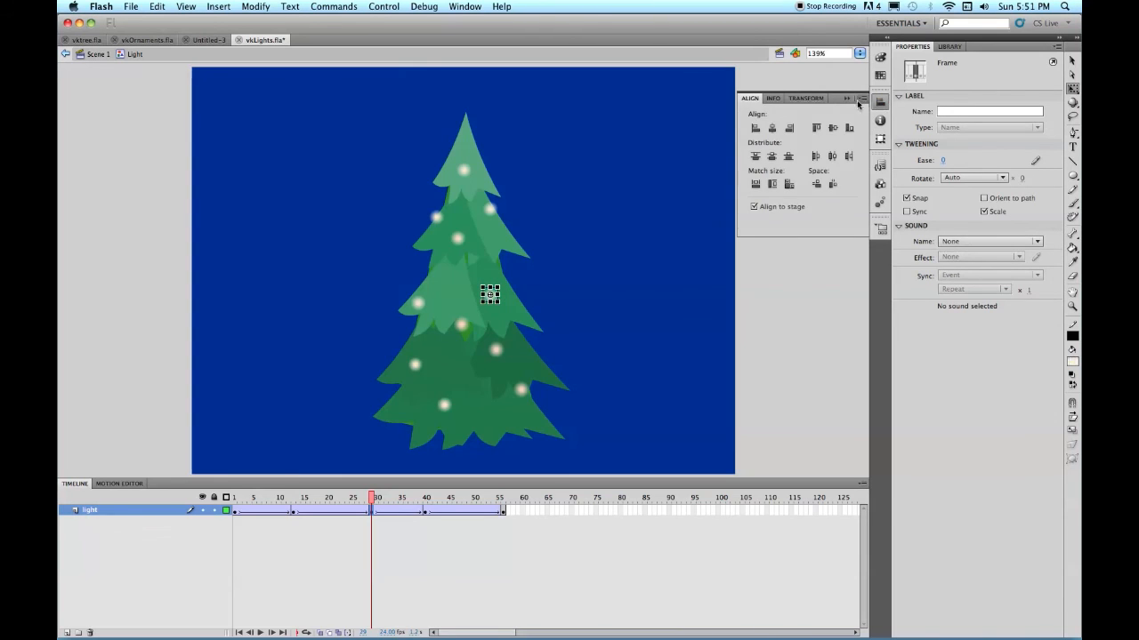
pyautogui.click(816, 99)
pyautogui.click(806, 111)
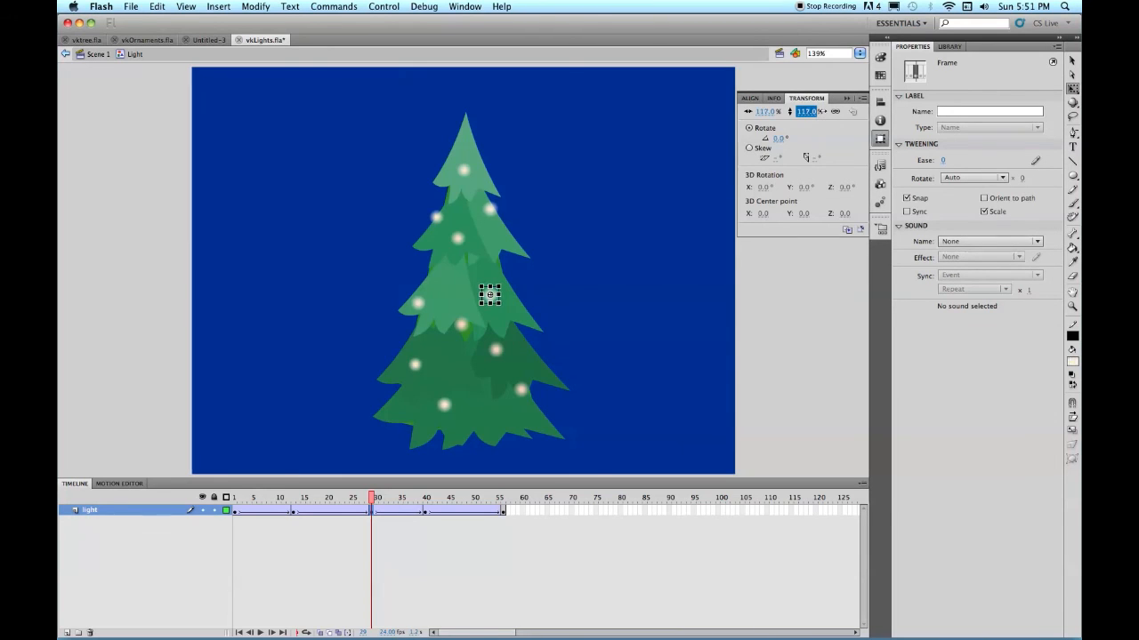
pyautogui.write('146')
pyautogui.press('Return')
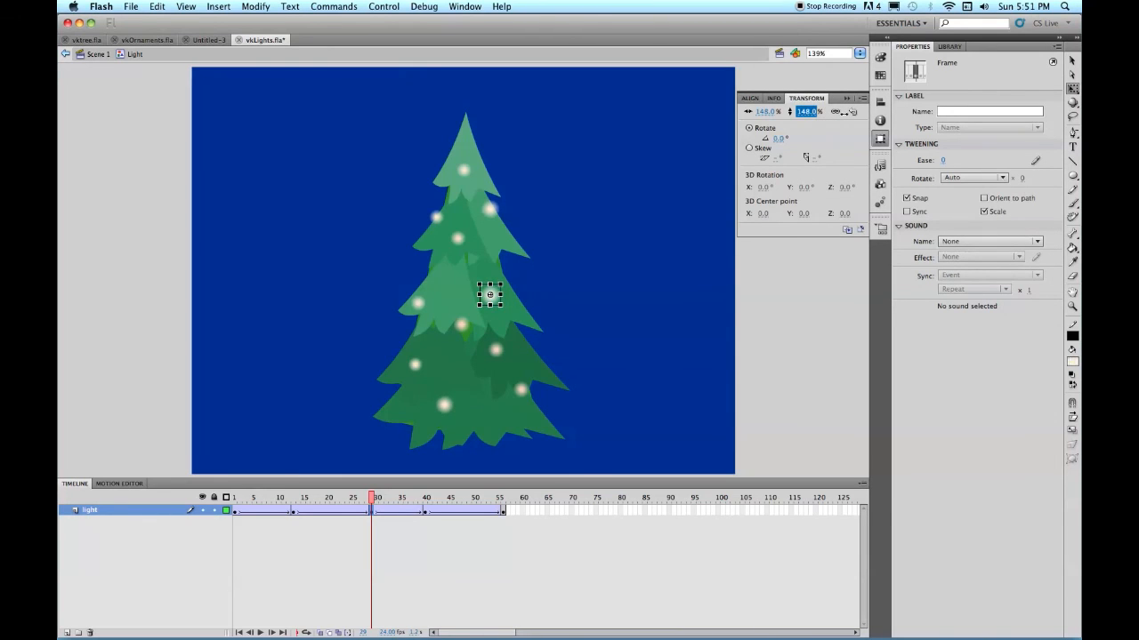
# Step: Scale the light to 110% at the keyframe on frame 40, and return to Scene 1
pyautogui.click(425, 511)
pyautogui.click(881, 103)
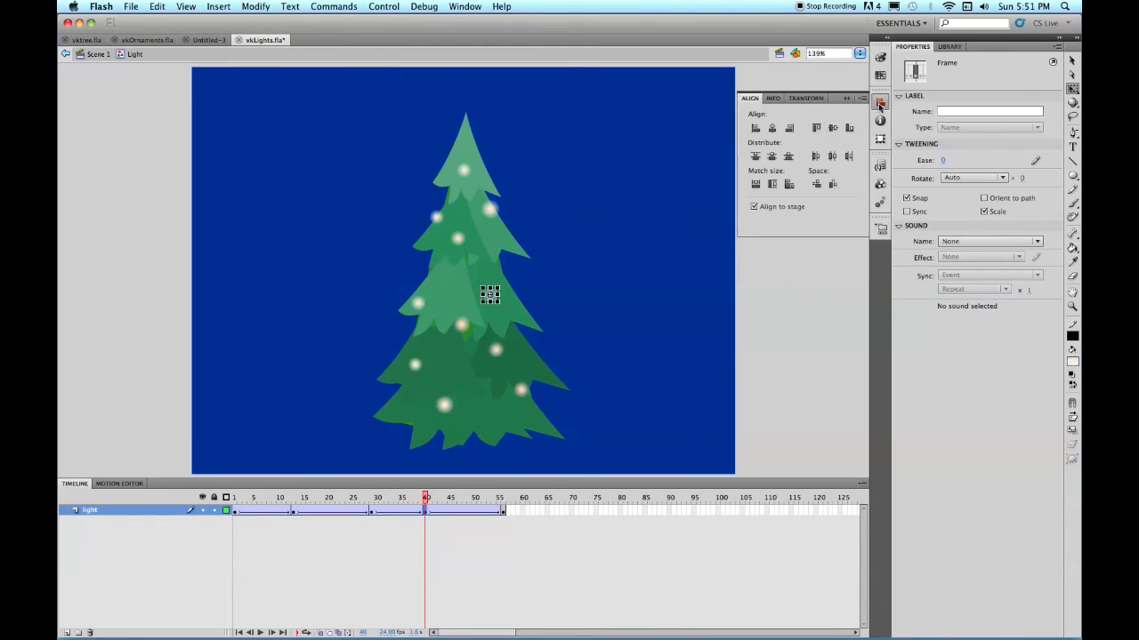
pyautogui.click(807, 98)
pyautogui.click(811, 112)
pyautogui.write('120')
pyautogui.press('Return')
pyautogui.moveTo(823, 112); pyautogui.dragTo(819, 118)
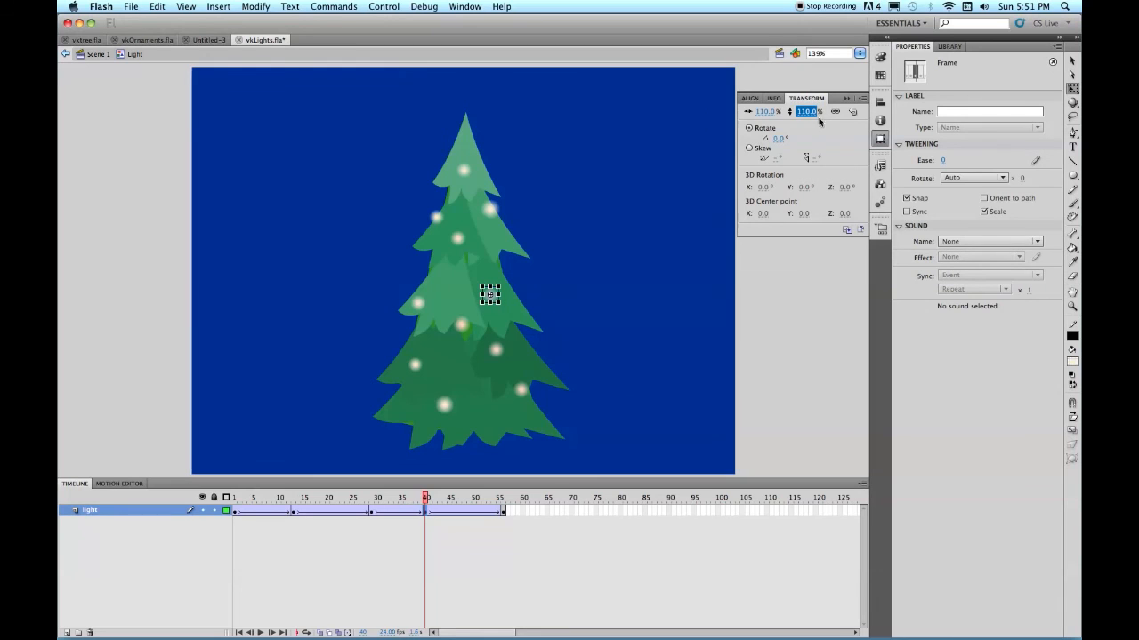
pyautogui.click(65, 54)
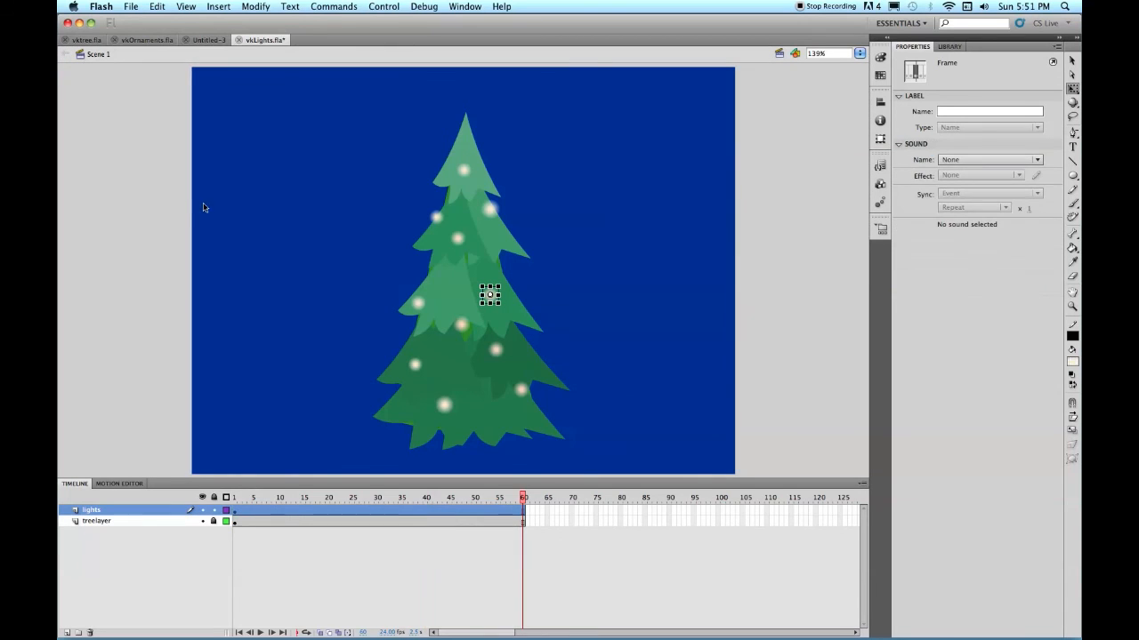
pyautogui.click(166, 208)
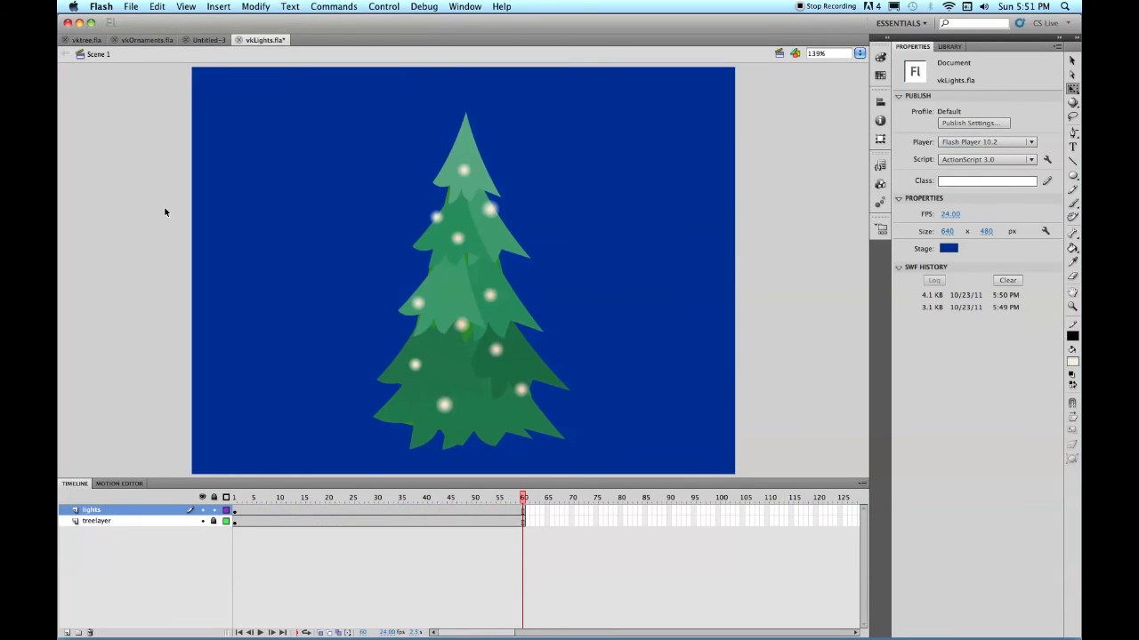
# Step: Test the movie with the resized light keyframes, close the preview, and save vkLights.fla
pyautogui.press('super+Return')
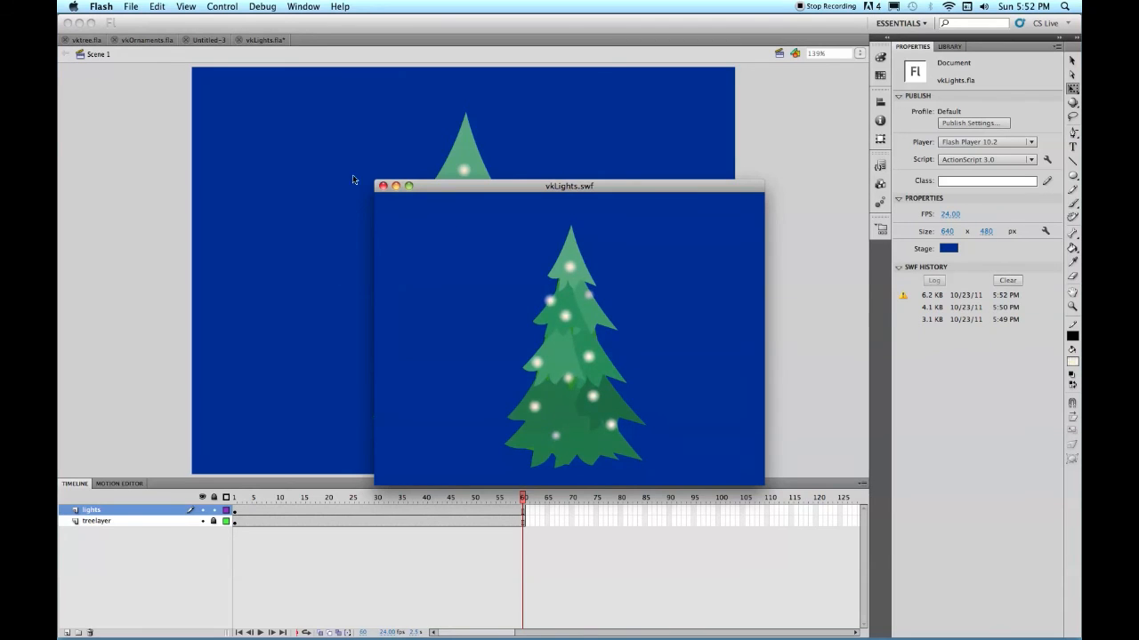
pyautogui.click(383, 186)
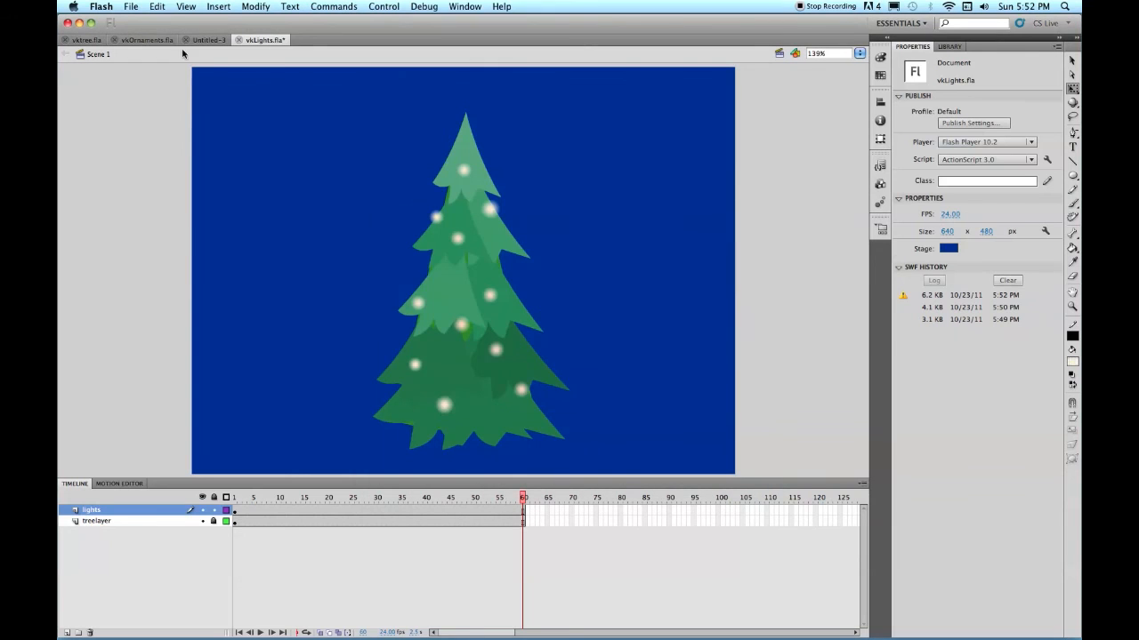
pyautogui.press('super+s')
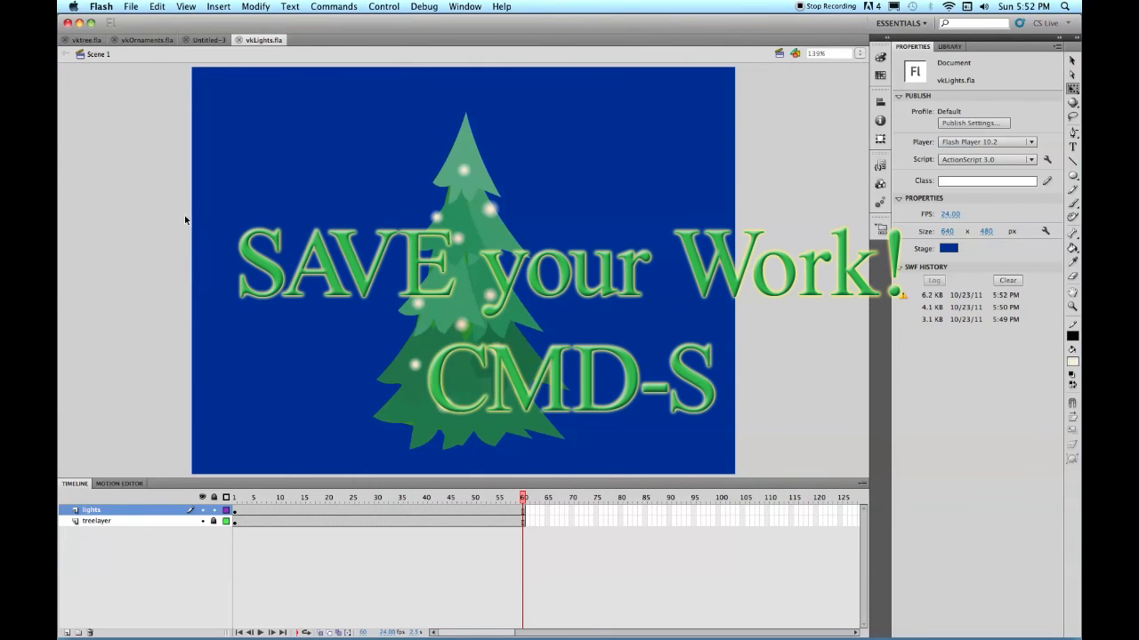